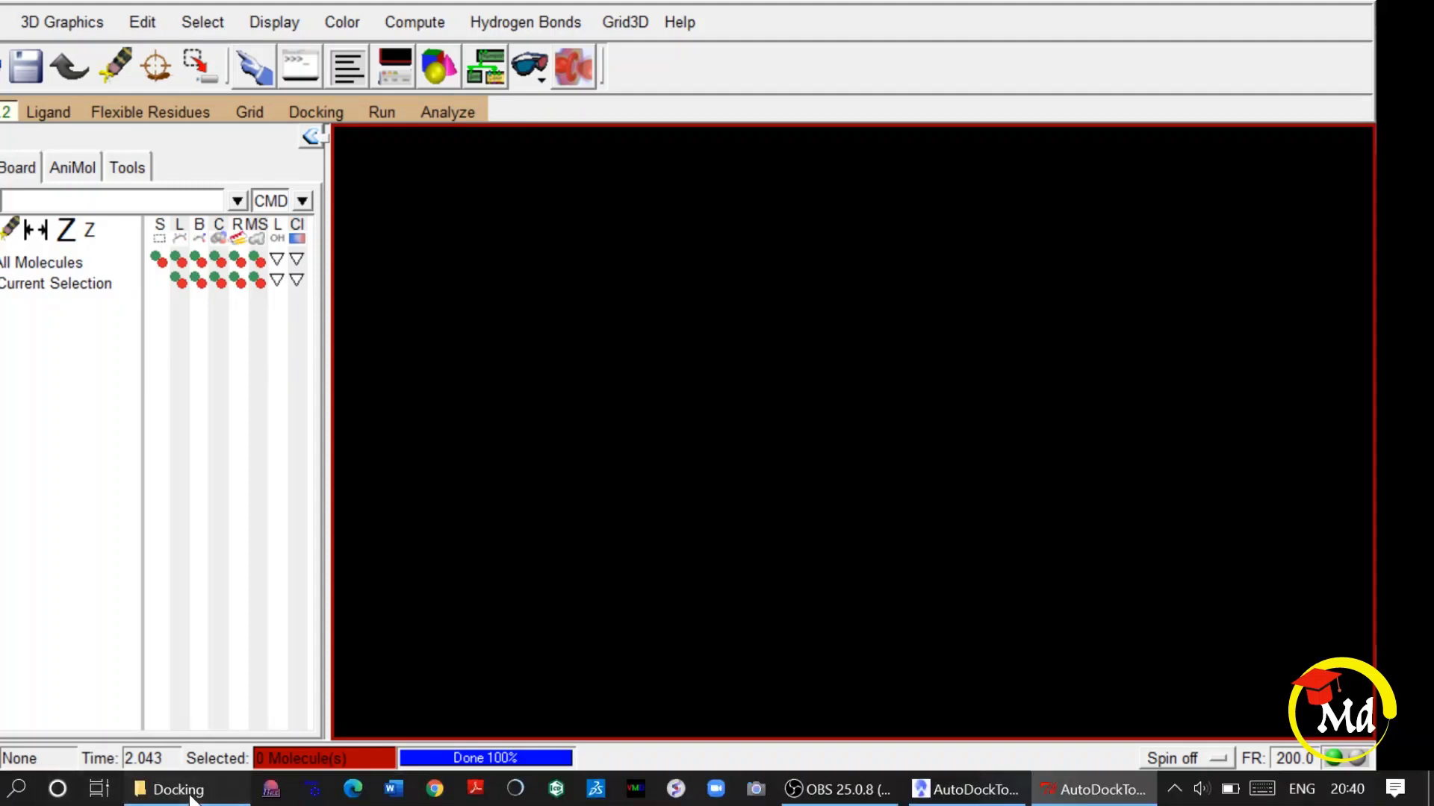
Open the 2ghv DLG file from the C:\Docking folder in Word, dismiss the activation wizard and maximize the document window.
{"action": "left_click", "coordinate": [176, 790]}
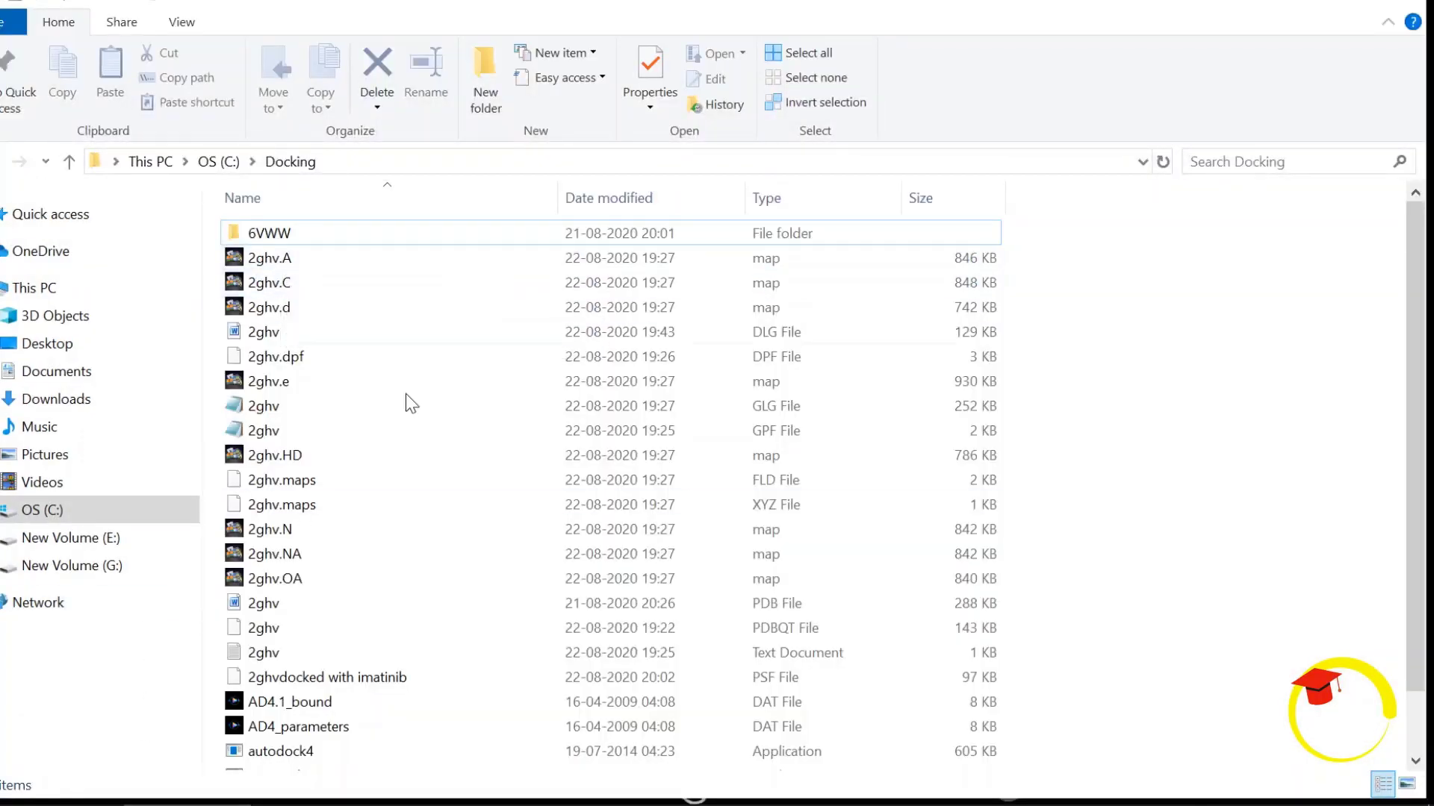
{"action": "scroll", "coordinate": [515, 410], "scroll_direction": "down", "scroll_amount": 1}
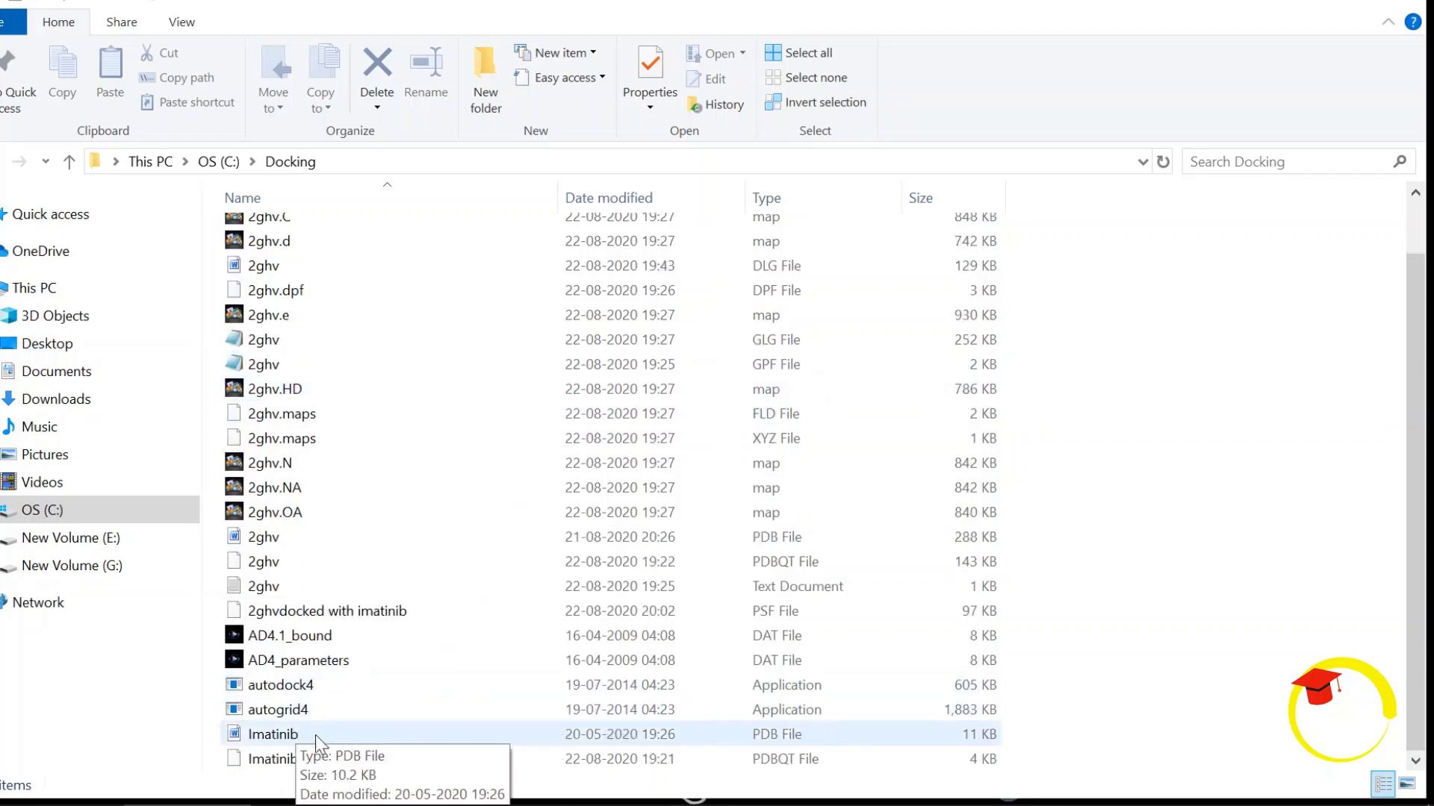
{"action": "scroll", "coordinate": [1250, 270], "scroll_direction": "up", "scroll_amount": 1}
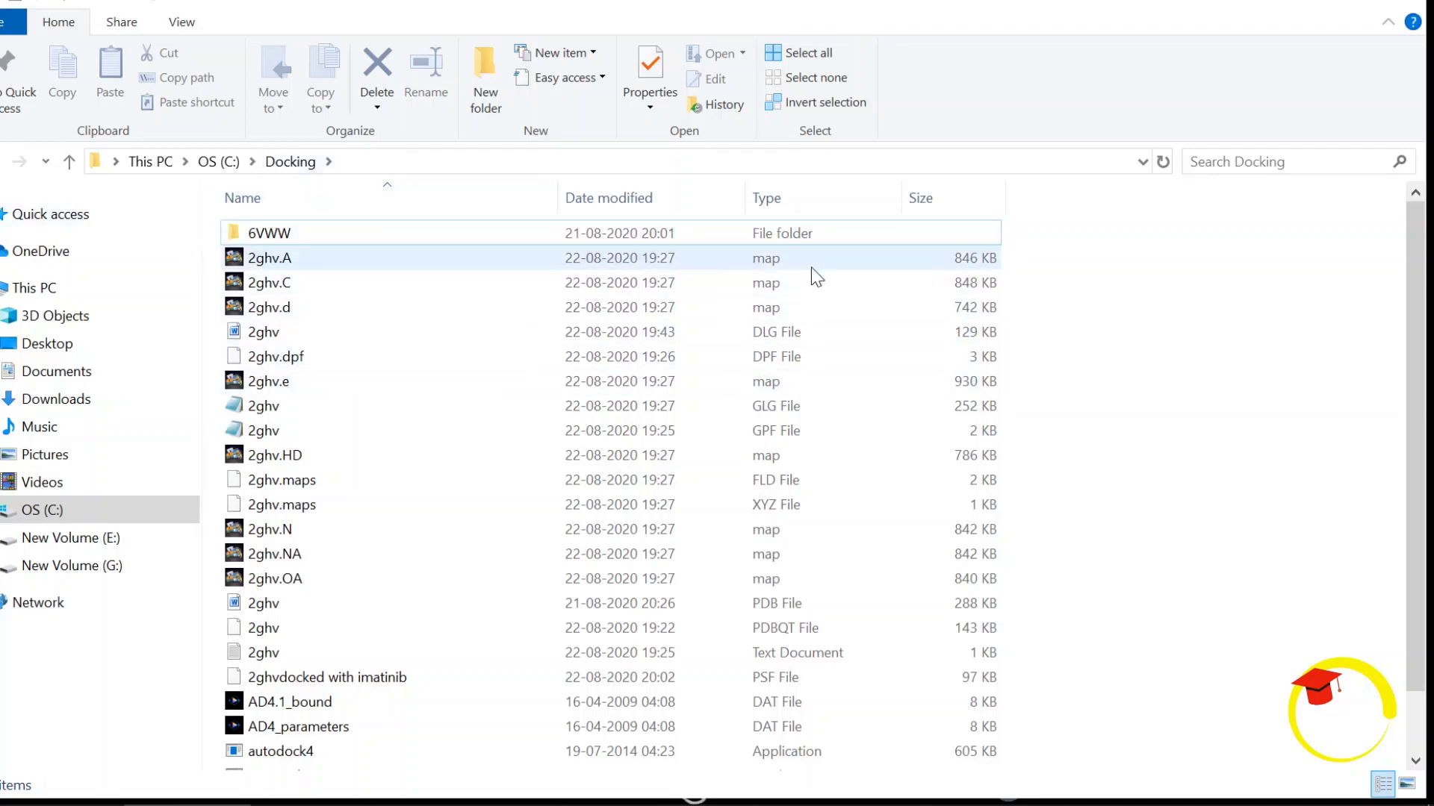
{"action": "double_click", "coordinate": [801, 336]}
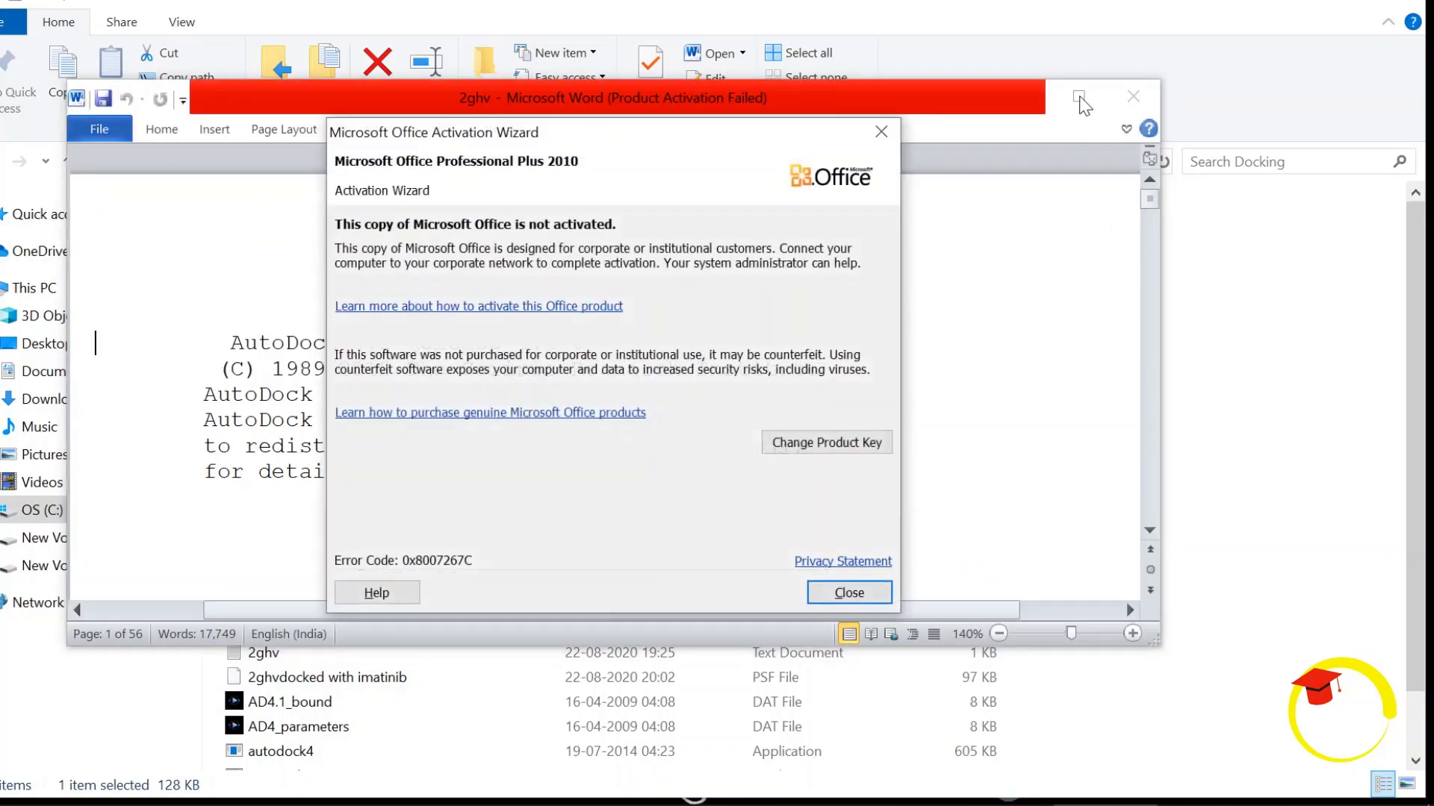
{"action": "left_click", "coordinate": [849, 592]}
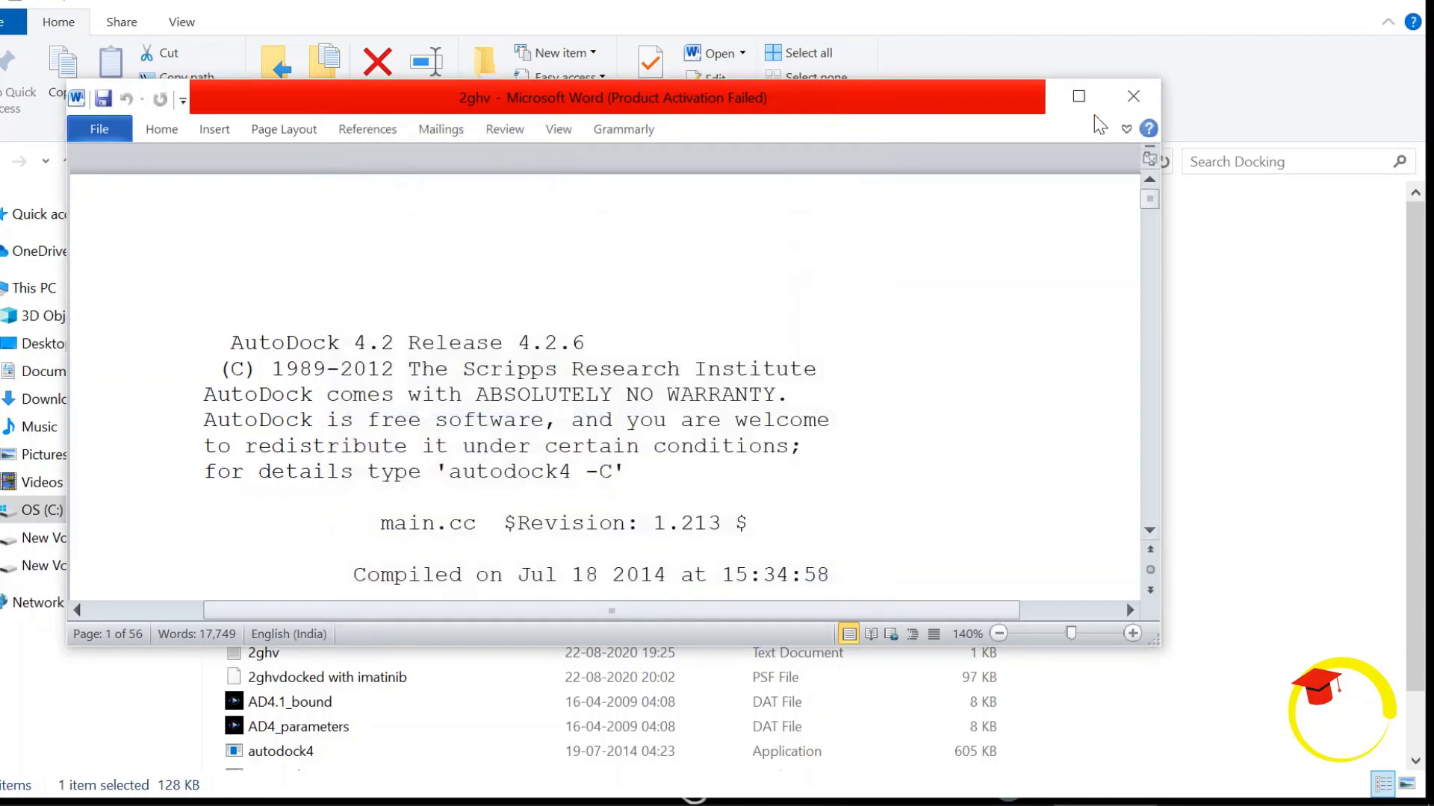
{"action": "left_click", "coordinate": [1079, 99]}
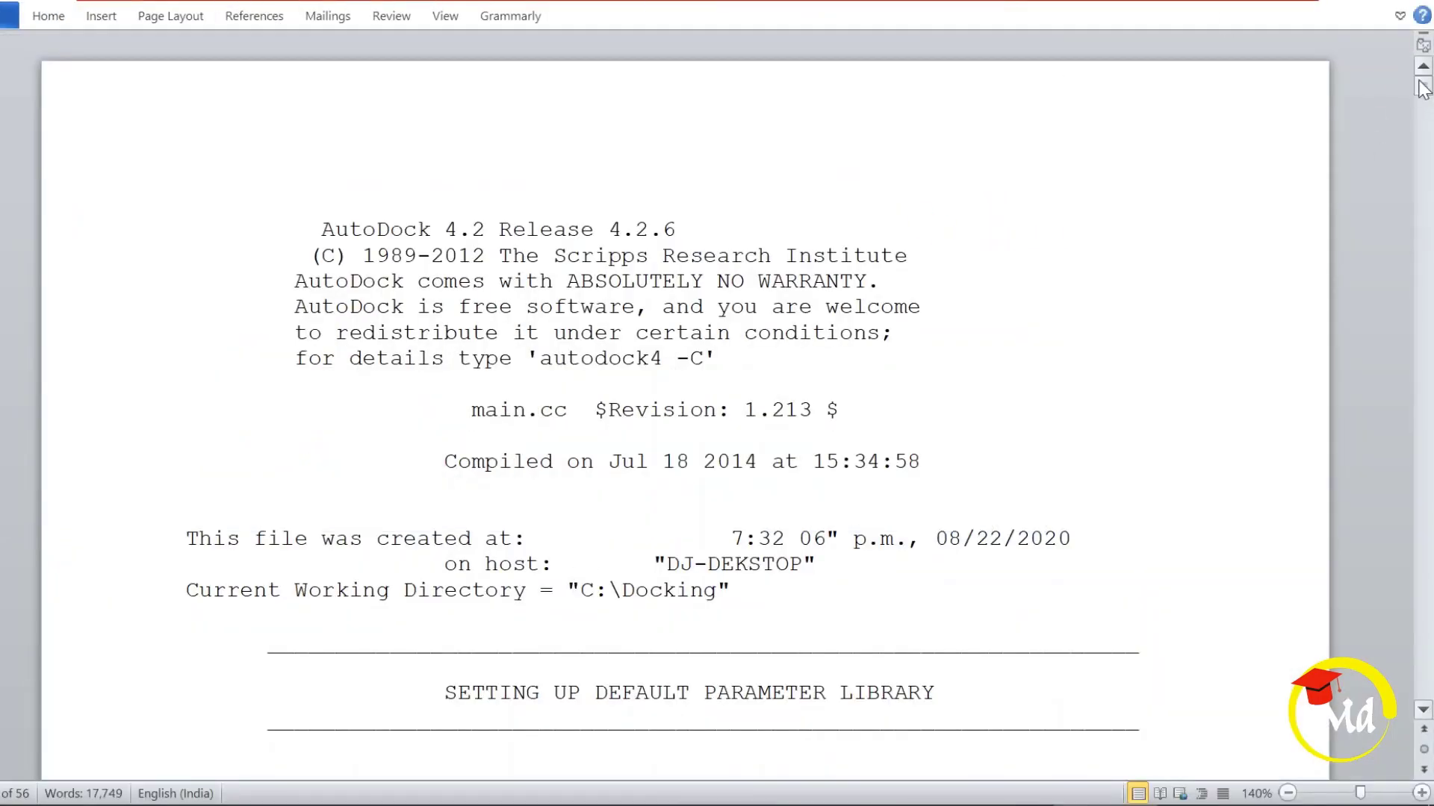
Locate the clustering histogram in the docking log and examine its table of ranks, runs and binding energies.
{"action": "left_click_drag", "start_coordinate": [1425, 91], "coordinate": [1430, 511]}
{"action": "scroll", "coordinate": [685, 448], "scroll_direction": "up", "scroll_amount": 5}
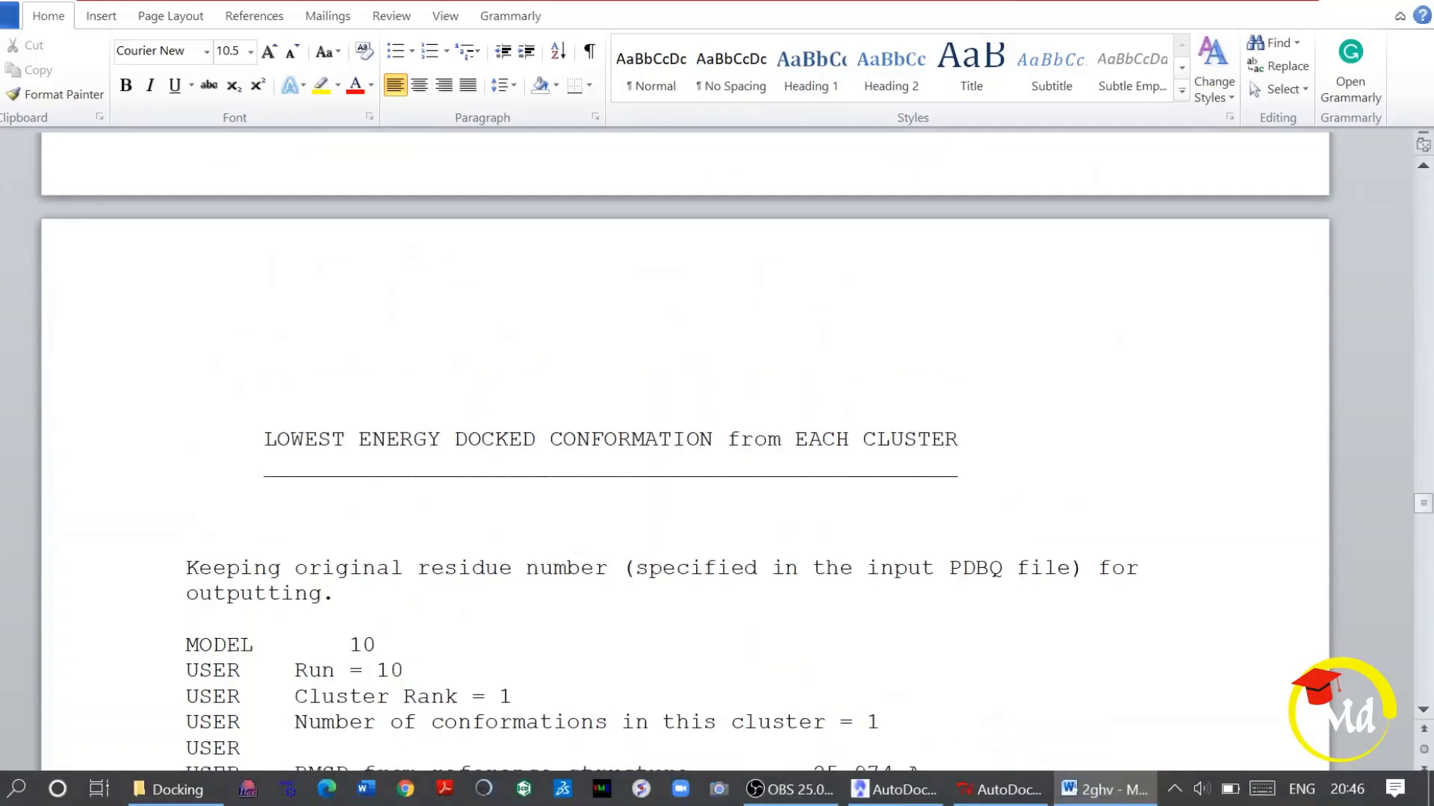
{"action": "scroll", "coordinate": [685, 448], "scroll_direction": "up", "scroll_amount": 15}
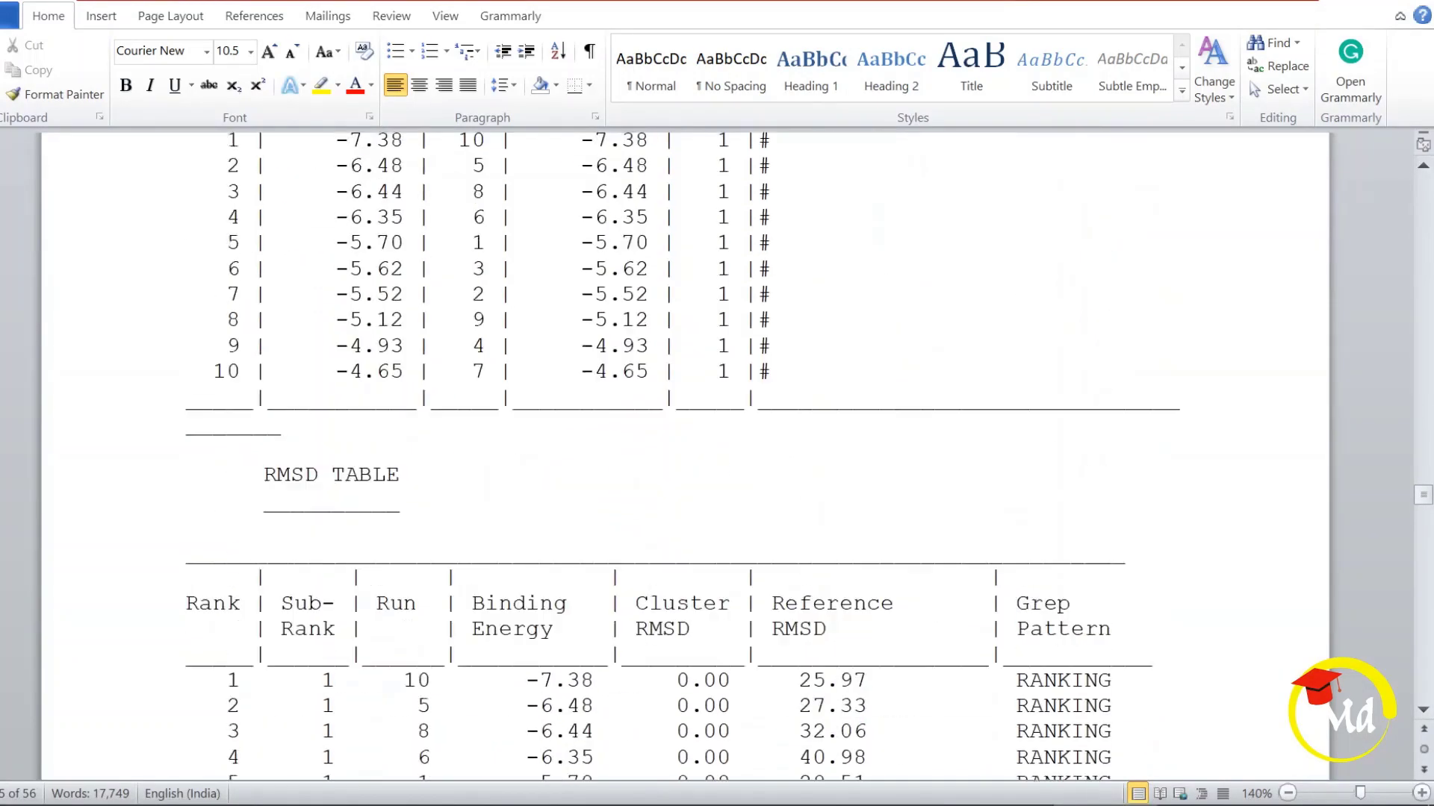
{"action": "scroll", "coordinate": [684, 448], "scroll_direction": "up", "scroll_amount": 5}
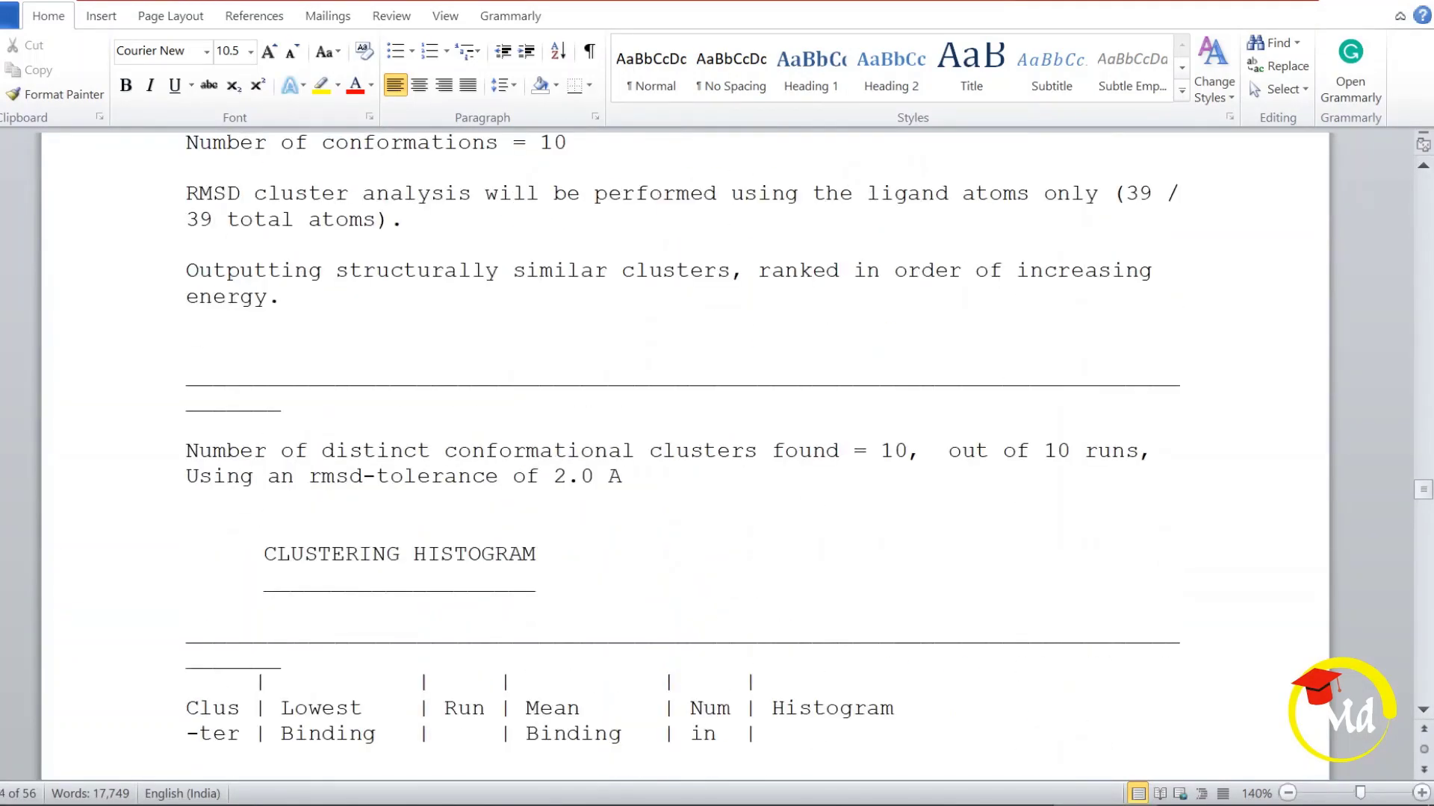
{"action": "scroll", "coordinate": [685, 448], "scroll_direction": "down", "scroll_amount": 3}
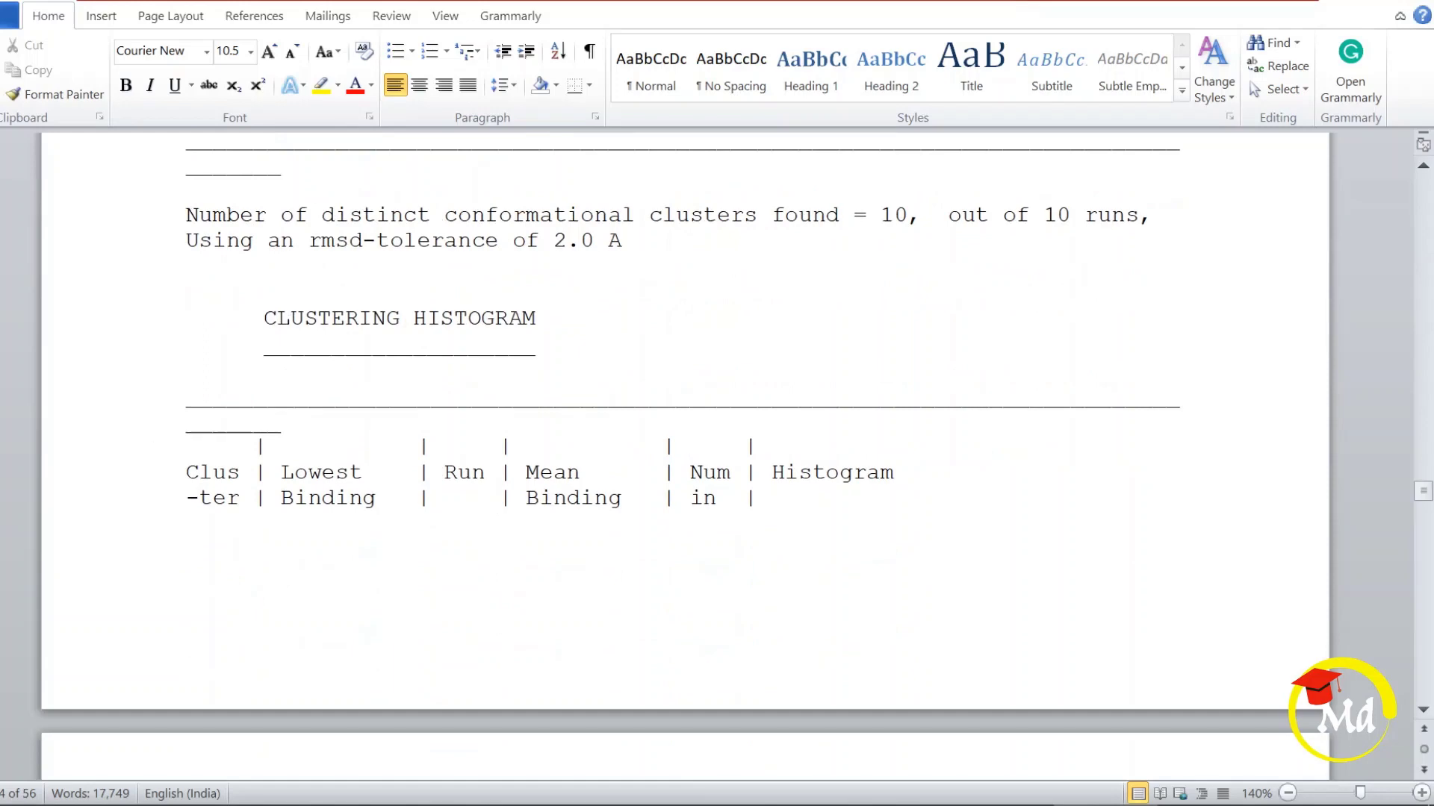
{"action": "scroll", "coordinate": [685, 448], "scroll_direction": "down", "scroll_amount": 1}
{"action": "scroll", "coordinate": [685, 448], "scroll_direction": "down", "scroll_amount": 4}
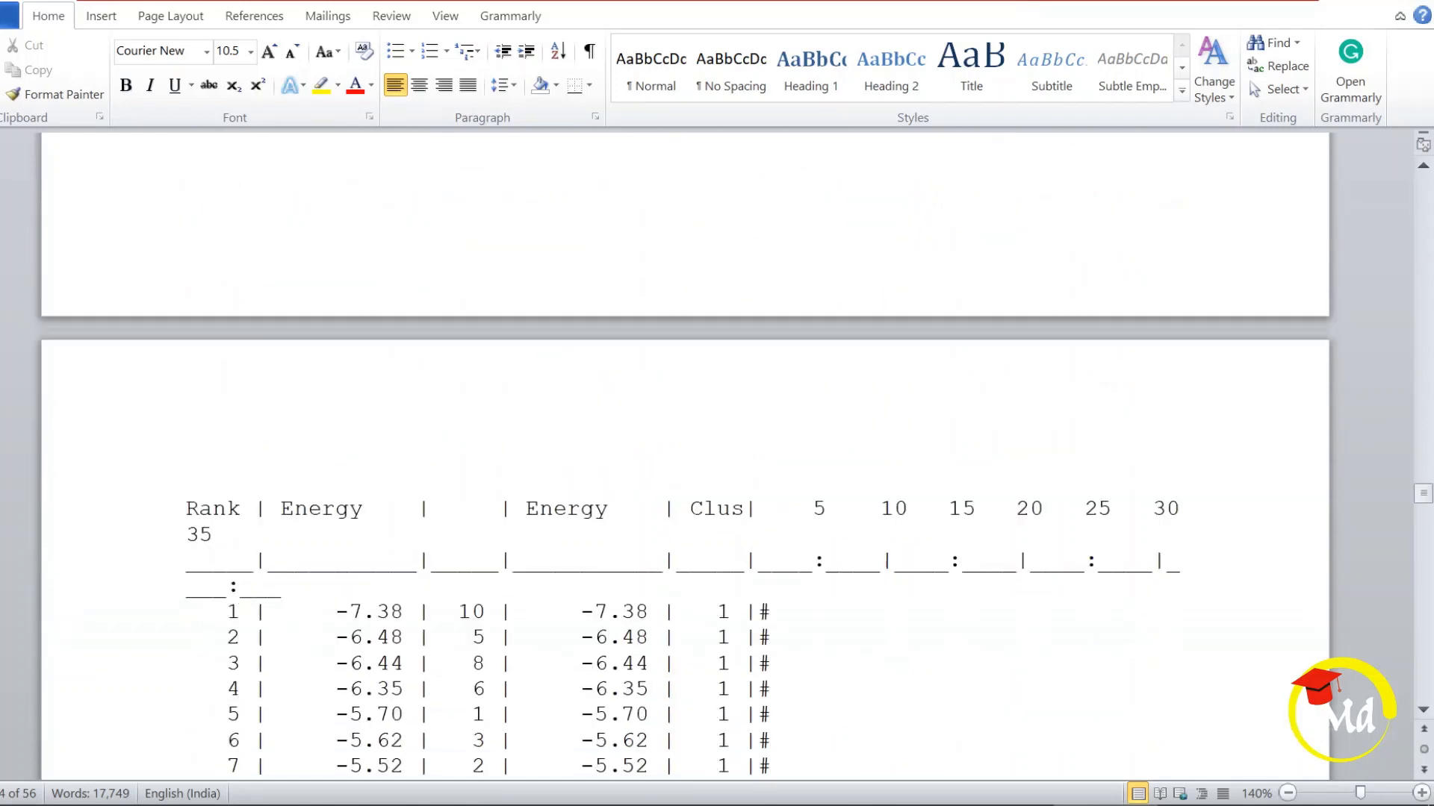
{"action": "scroll", "coordinate": [685, 448], "scroll_direction": "down", "scroll_amount": 2}
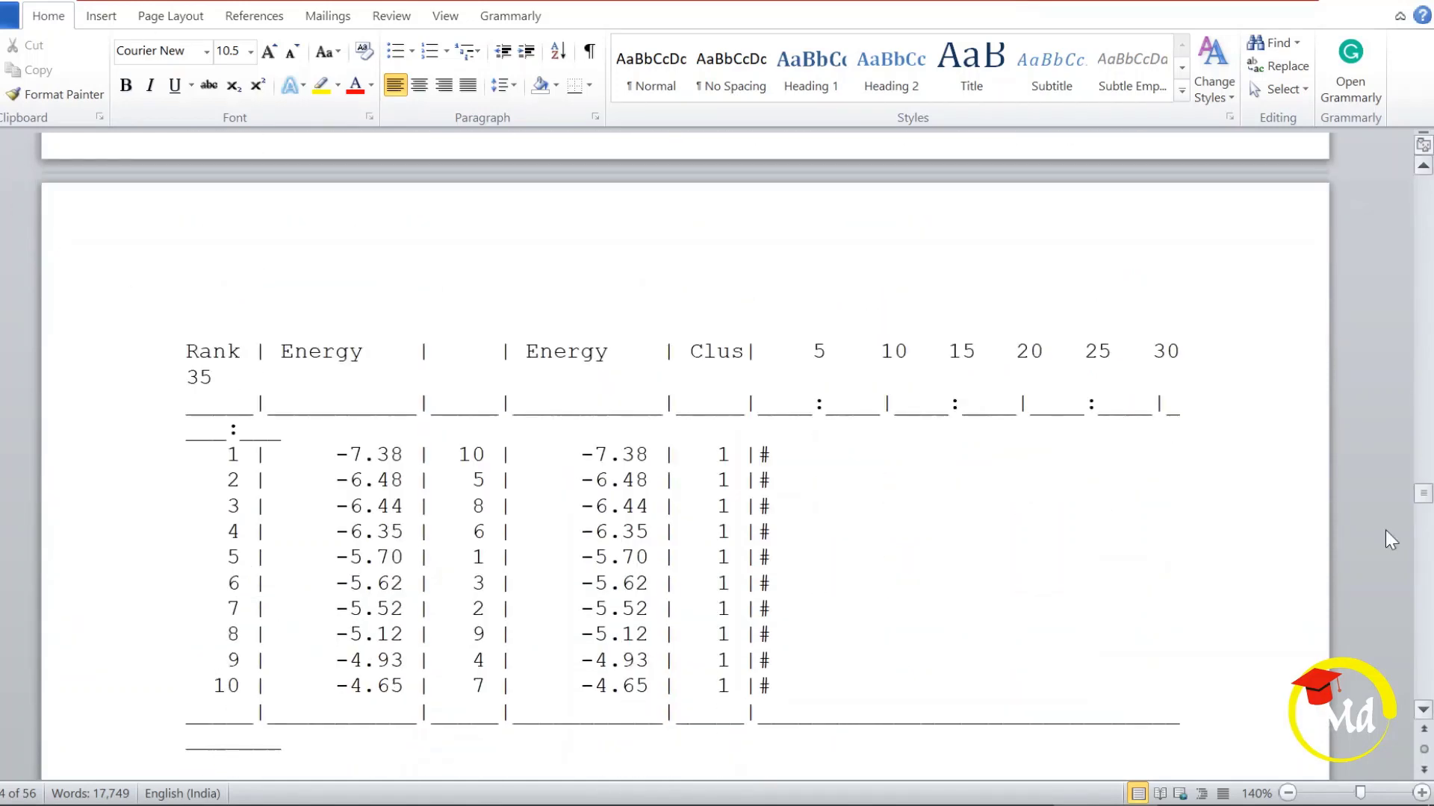
Examine the rank 1 entry of the clustering histogram, highlighting its run number and lowest binding energy.
{"action": "left_click_drag", "start_coordinate": [254, 454], "coordinate": [485, 453]}
{"action": "scroll", "coordinate": [685, 455], "scroll_direction": "up", "scroll_amount": 5}
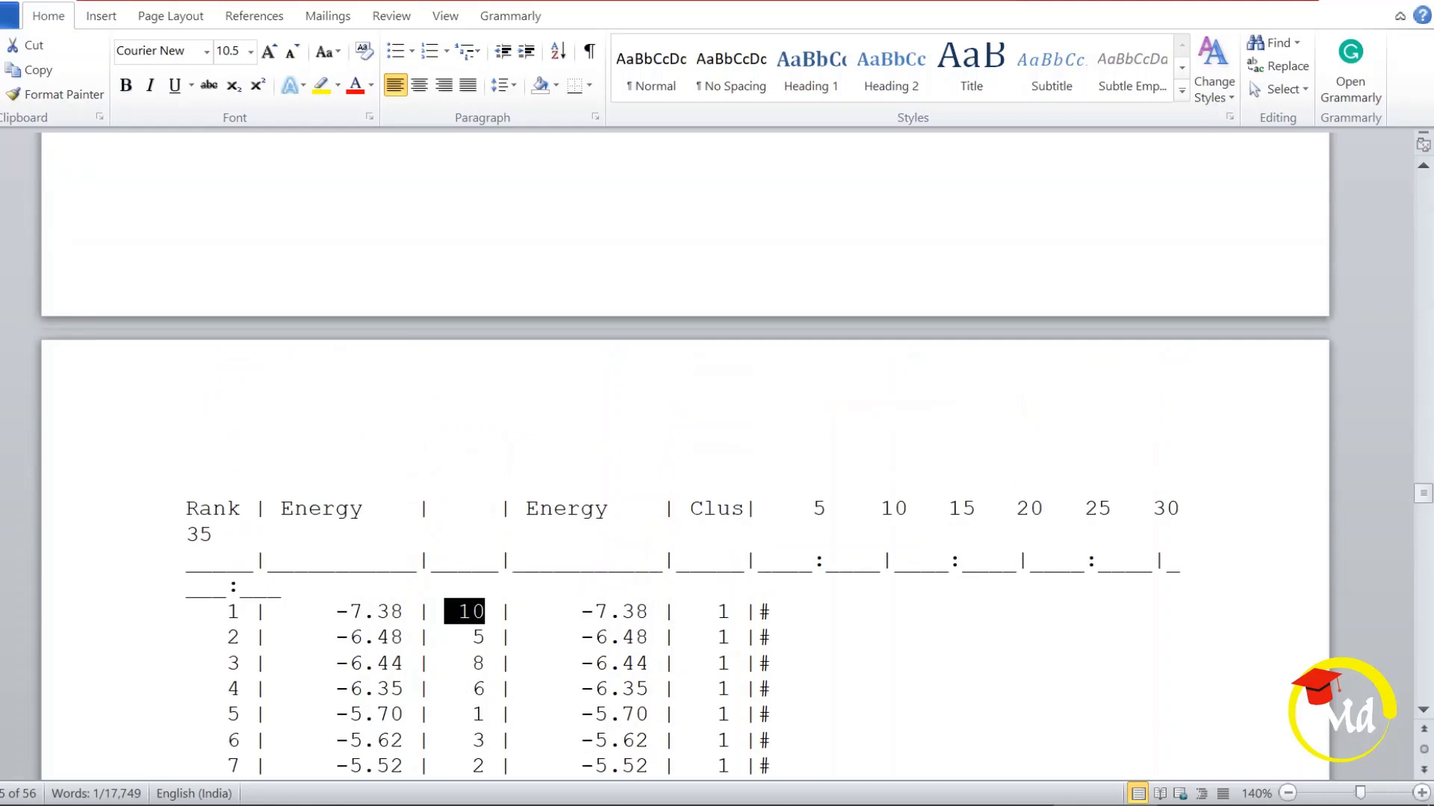
{"action": "scroll", "coordinate": [689, 478], "scroll_direction": "down", "scroll_amount": 4}
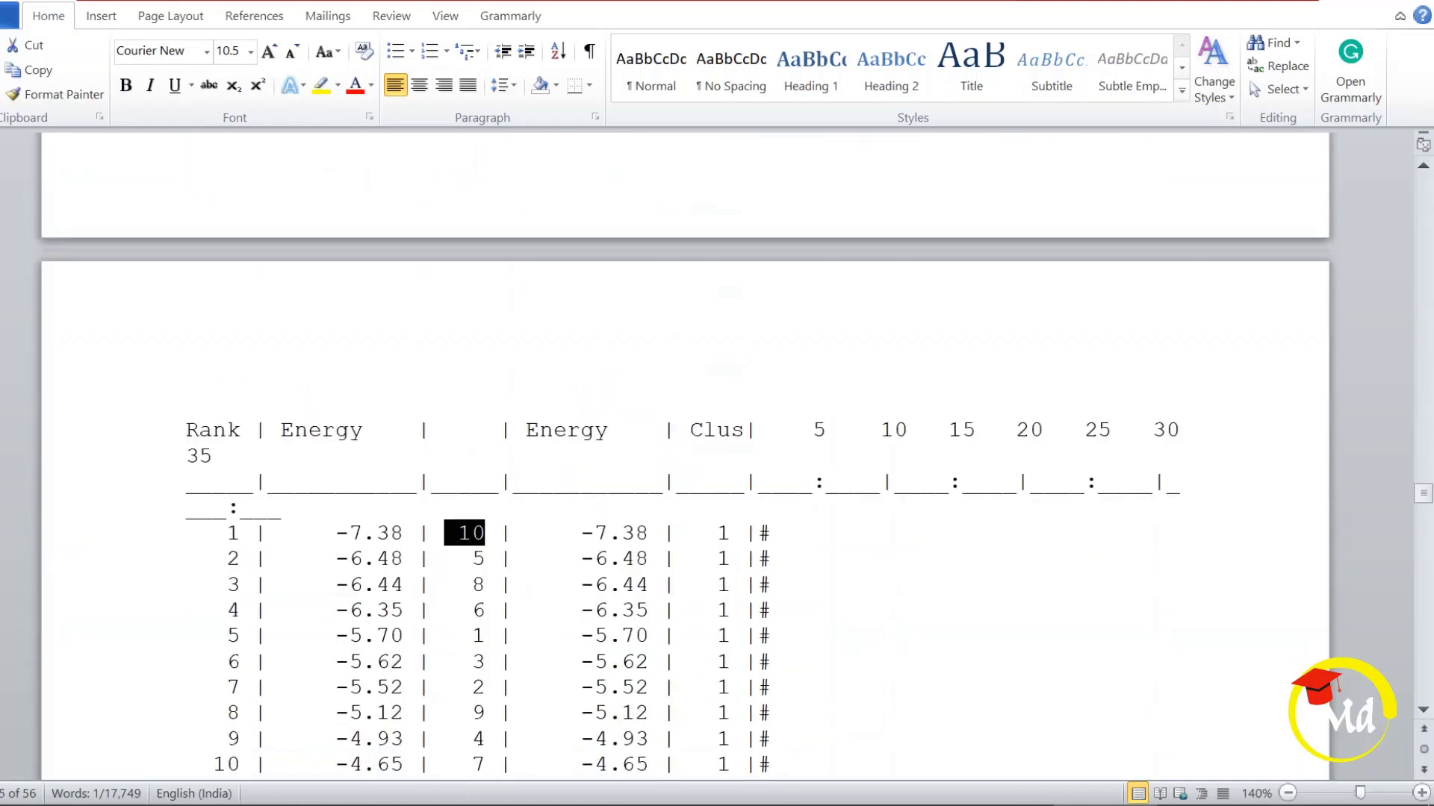
{"action": "left_click", "coordinate": [895, 481]}
{"action": "left_click_drag", "start_coordinate": [323, 532], "coordinate": [493, 541]}
{"action": "key", "text": "Right"}
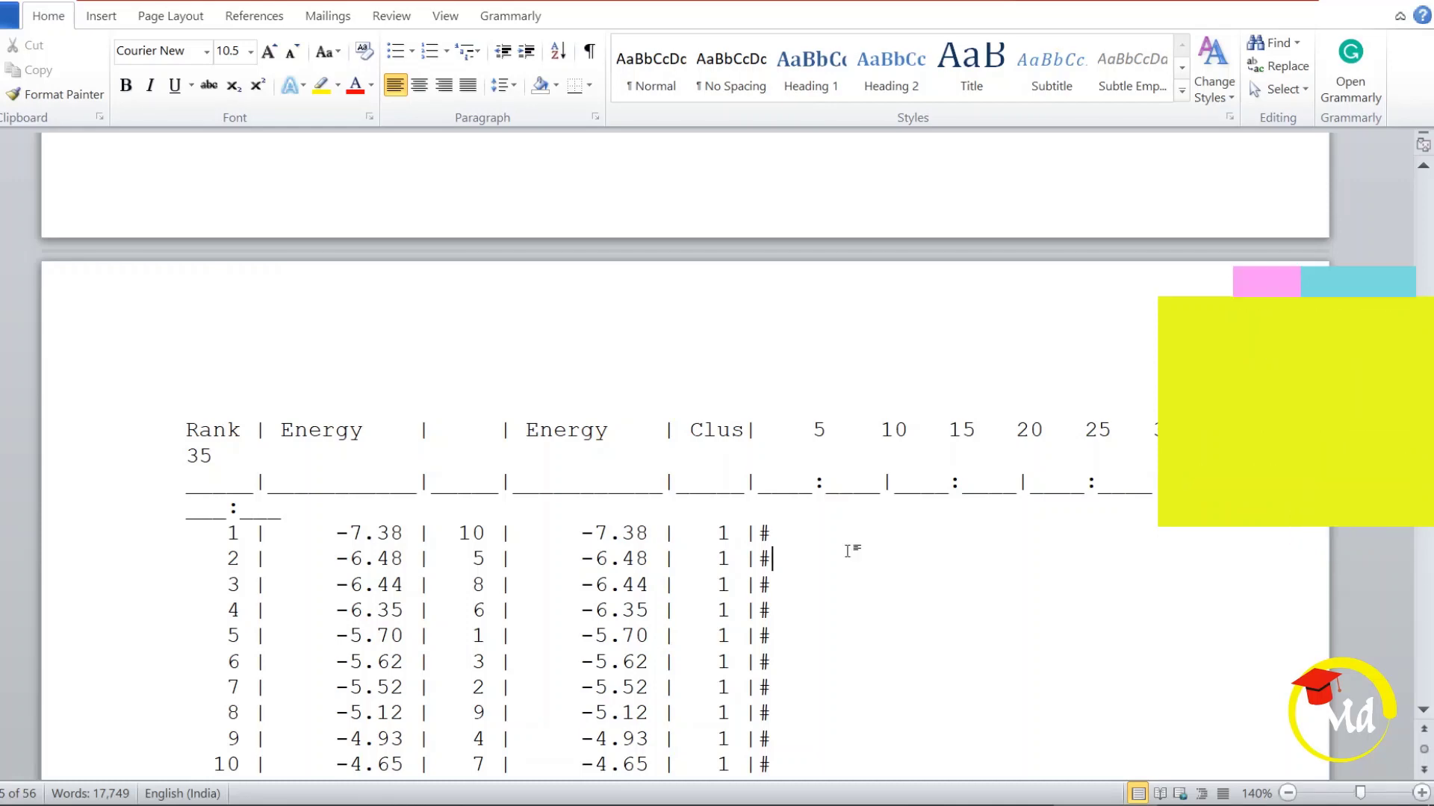
{"action": "scroll", "coordinate": [847, 551], "scroll_direction": "down", "scroll_amount": 3}
{"action": "left_click_drag", "start_coordinate": [258, 376], "coordinate": [672, 401]}
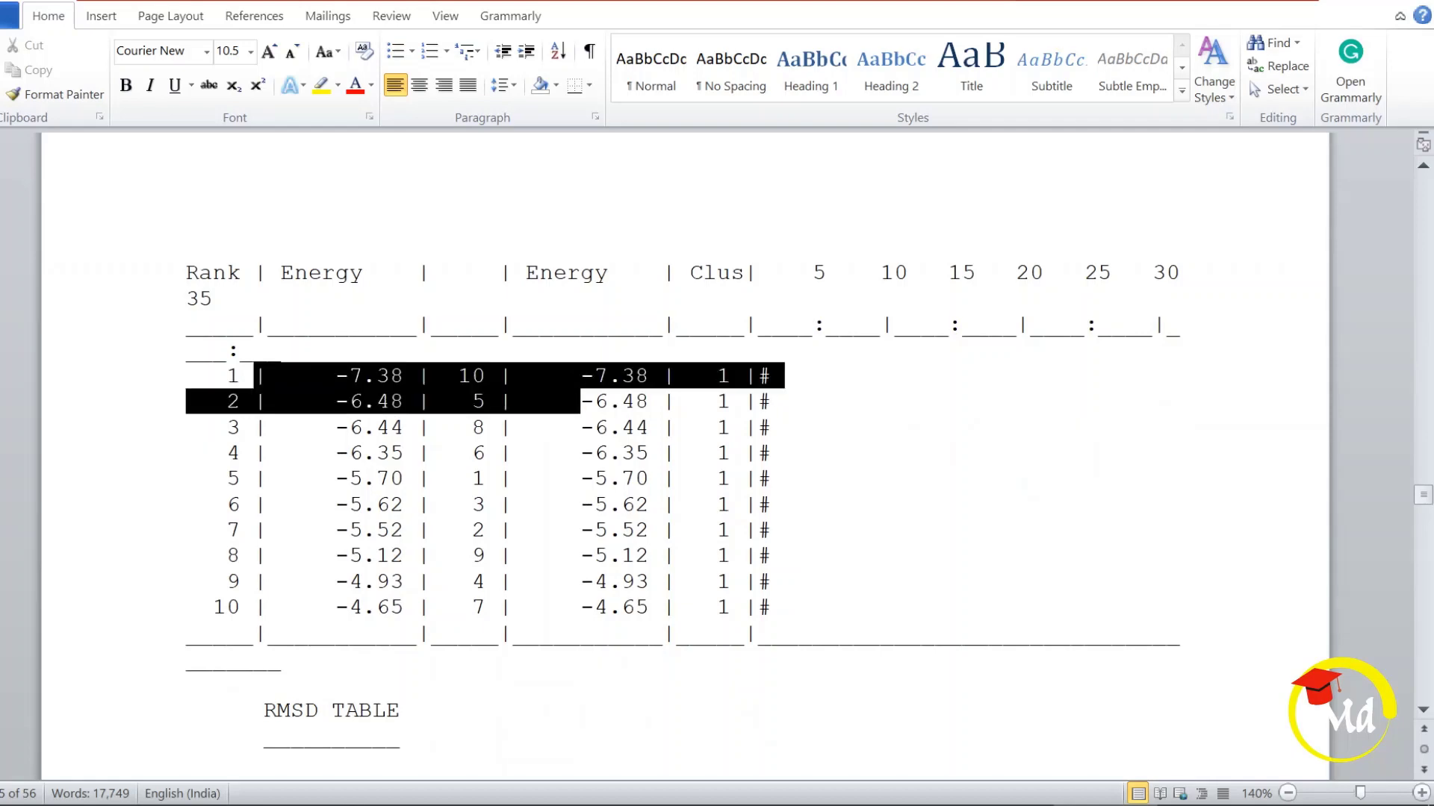
{"action": "left_click", "coordinate": [377, 375]}
{"action": "left_click_drag", "start_coordinate": [335, 376], "coordinate": [416, 376]}
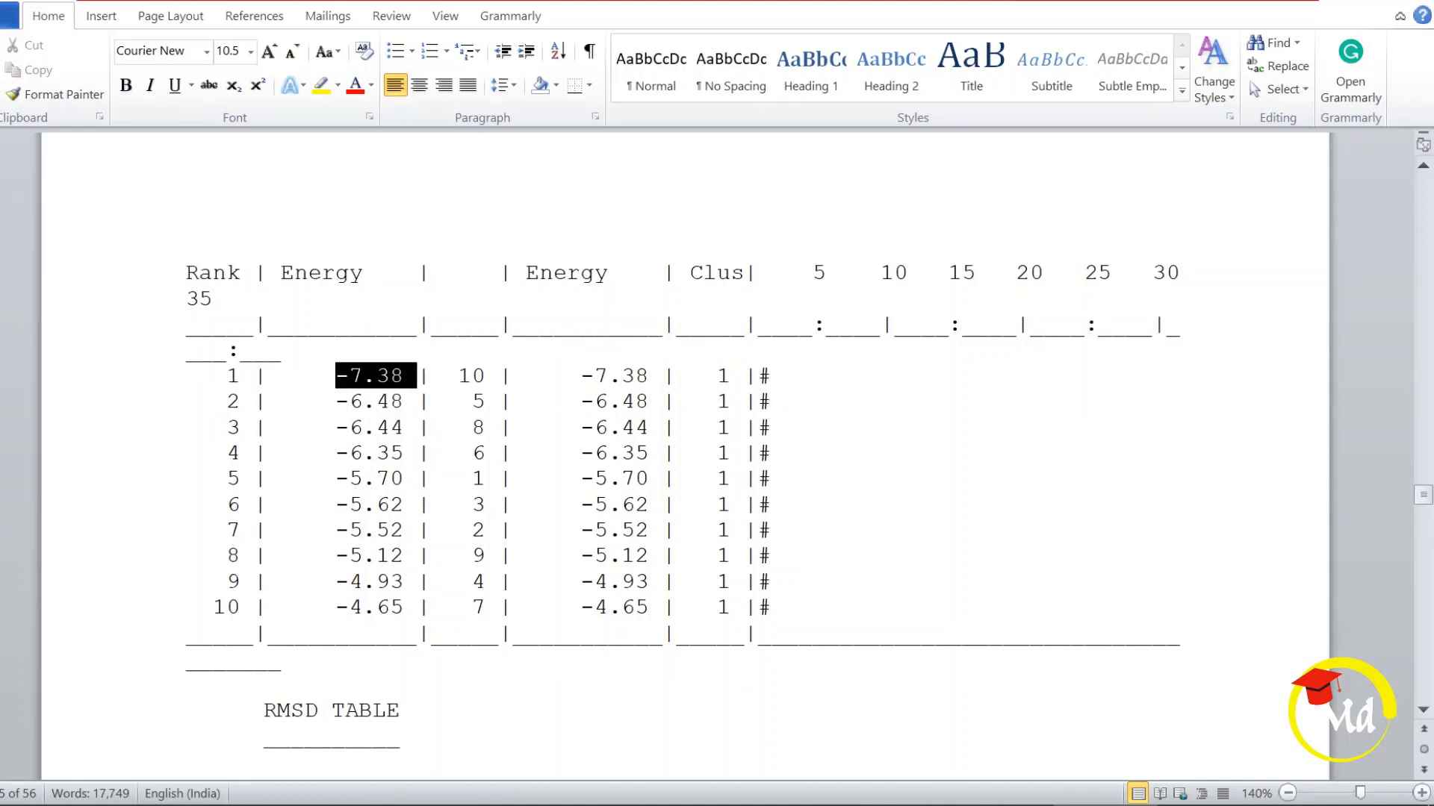
Examine the rank 1 run, binding energy and reference RMSD in the RMSD table.
{"action": "scroll", "coordinate": [416, 375], "scroll_direction": "down", "scroll_amount": 3}
{"action": "scroll", "coordinate": [672, 448], "scroll_direction": "down", "scroll_amount": 4}
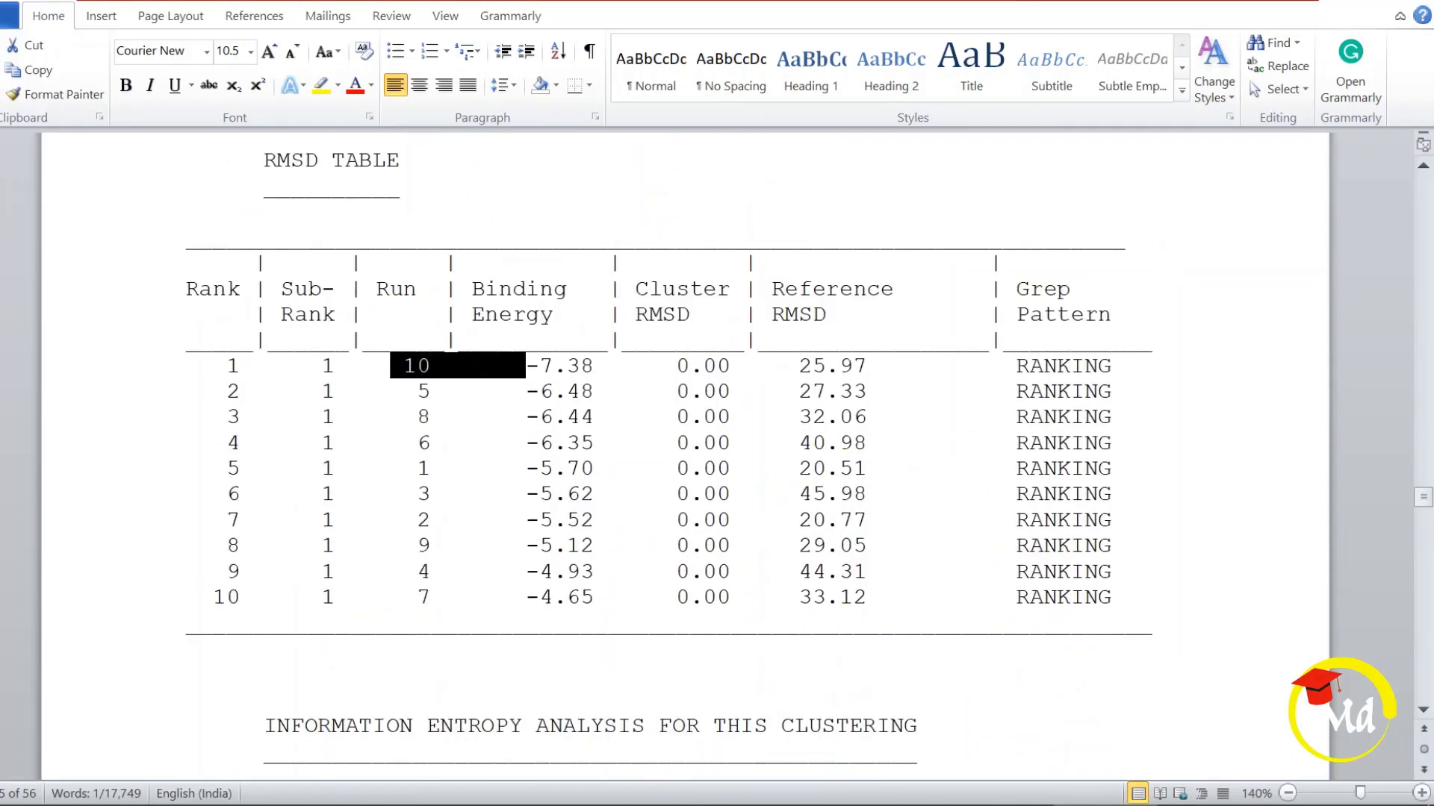
{"action": "left_click_drag", "start_coordinate": [784, 366], "coordinate": [797, 366]}
{"action": "left_click", "coordinate": [936, 623]}
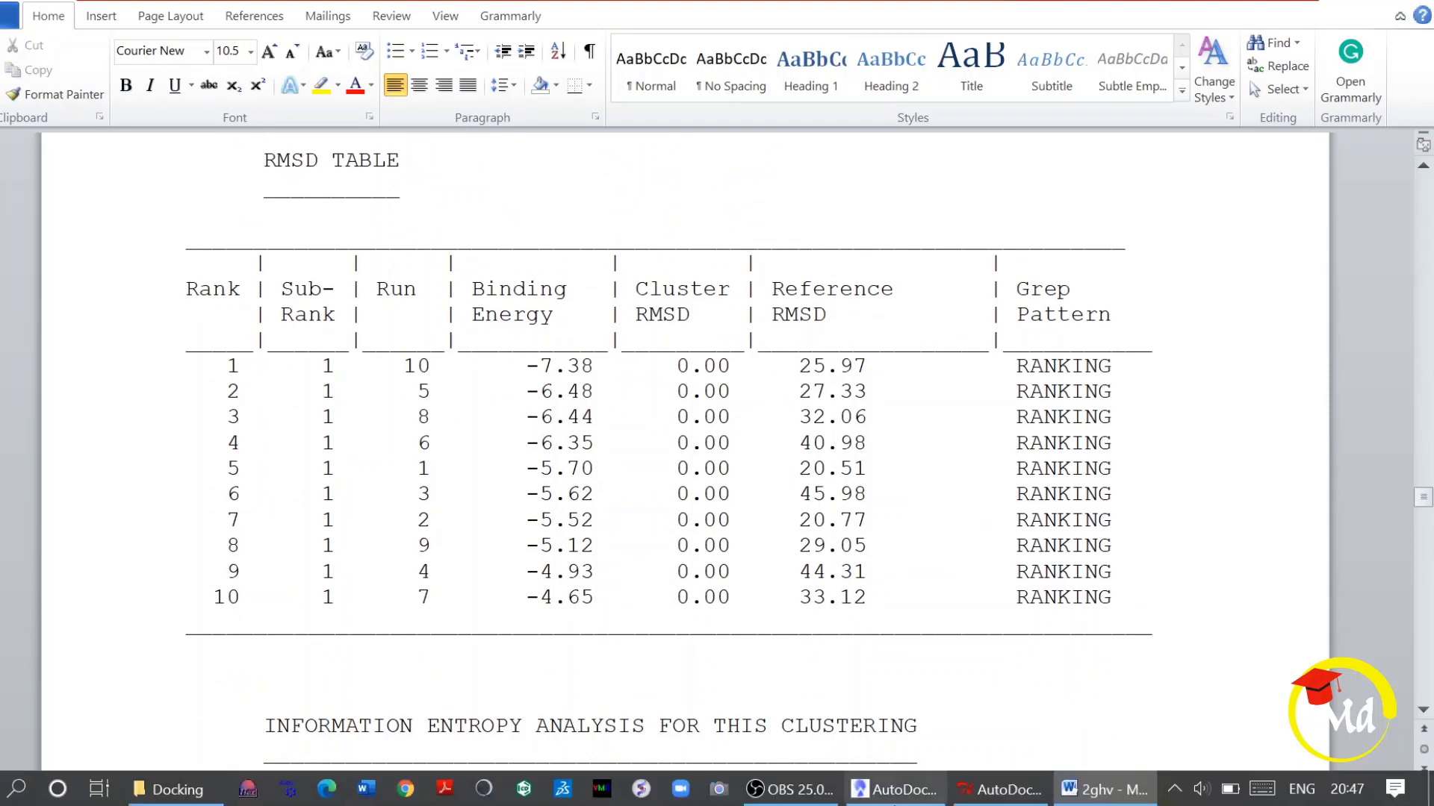
Switch to AutoDockTools, load the 2ghv docking log from the Docking folder for analysis and dismiss the message.
{"action": "left_click", "coordinate": [999, 789]}
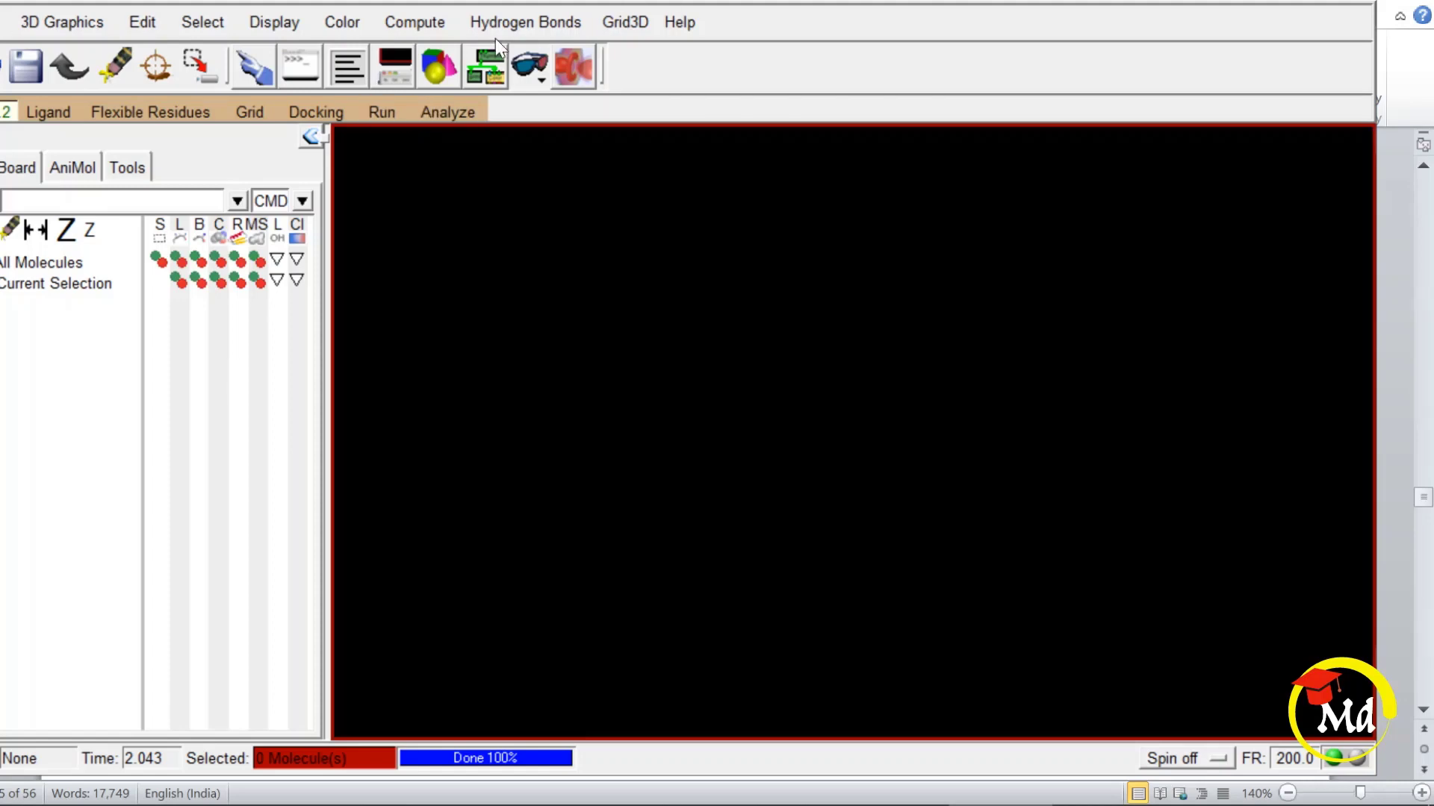
{"action": "left_click", "coordinate": [450, 114]}
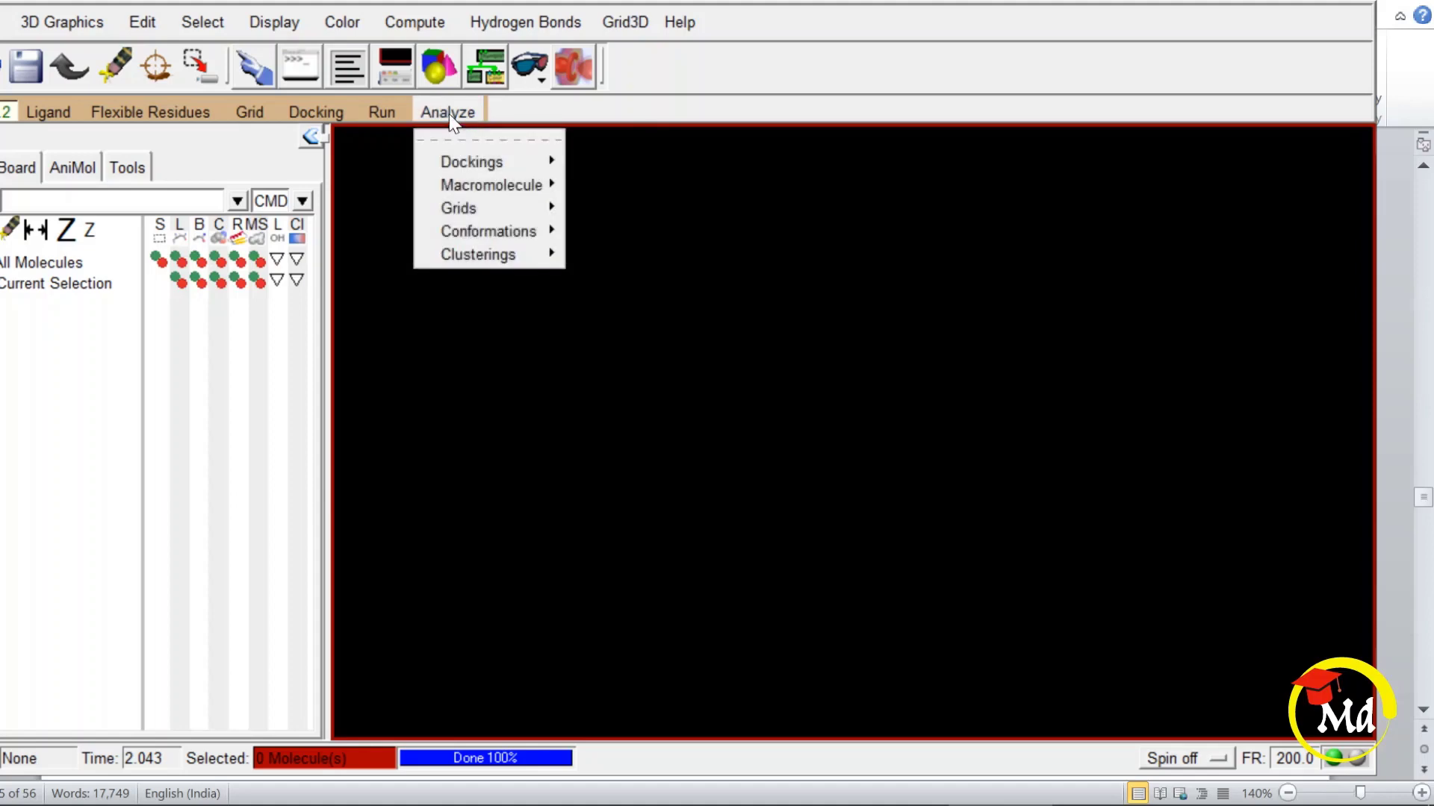
{"action": "mouse_move", "coordinate": [470, 163]}
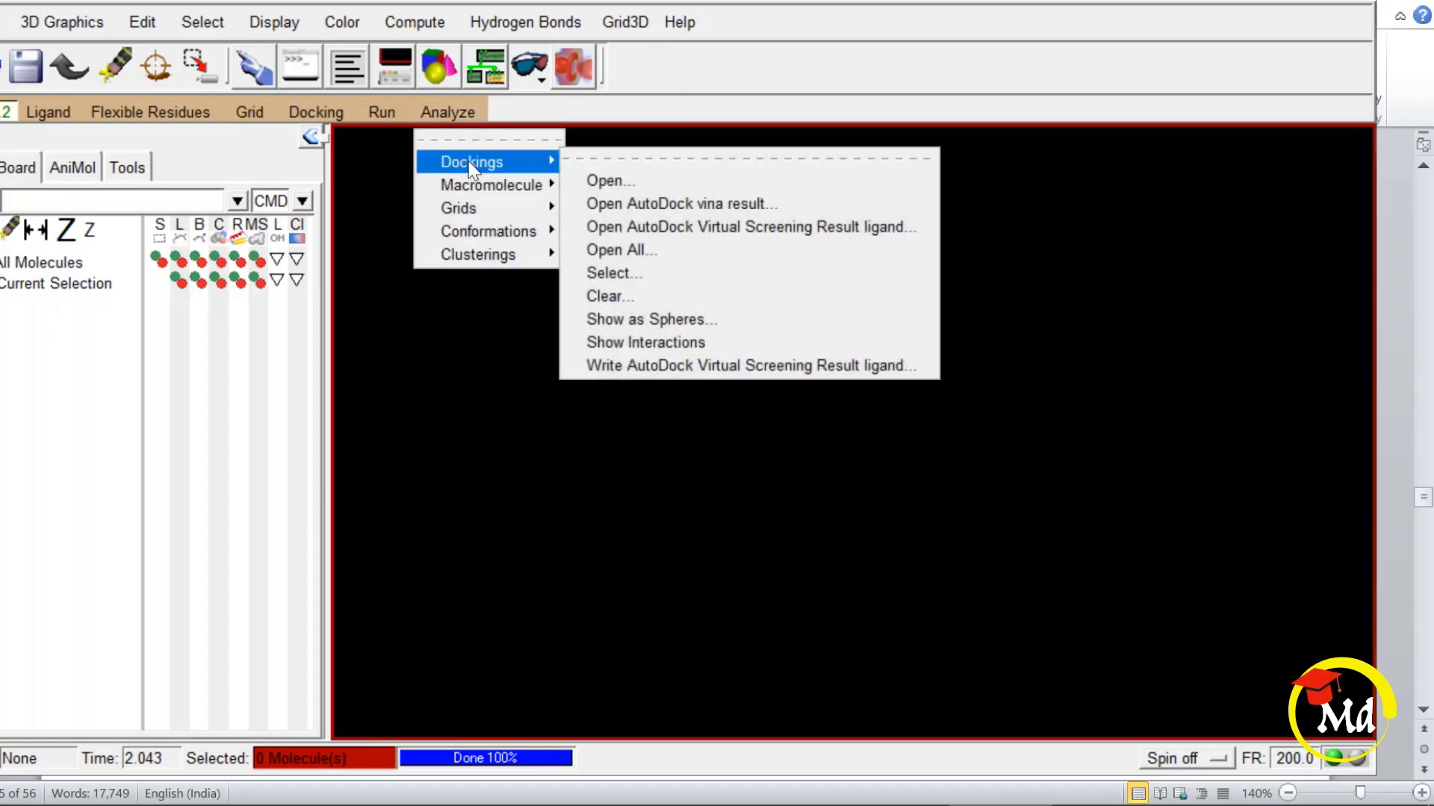
{"action": "left_click", "coordinate": [594, 182]}
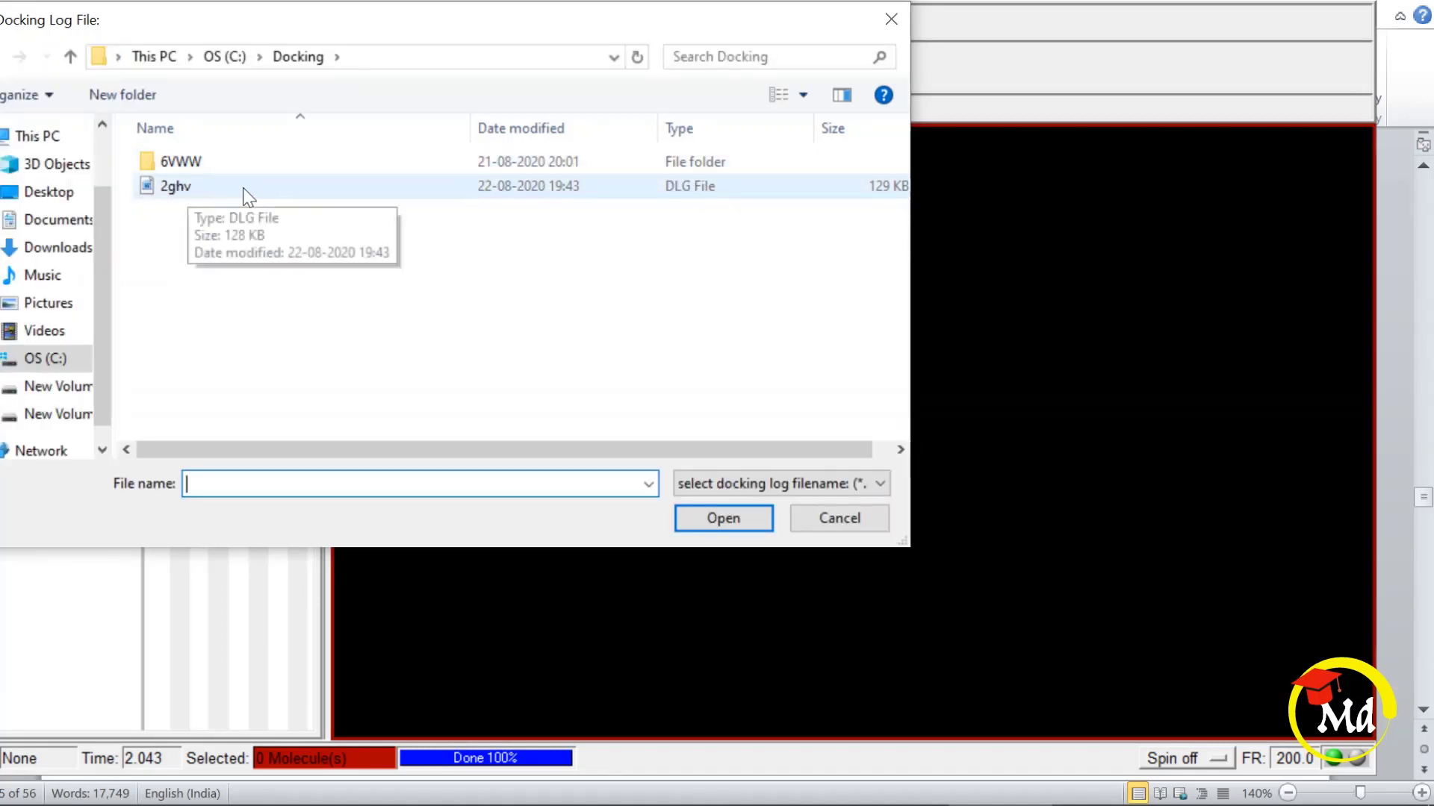
{"action": "left_click", "coordinate": [695, 192]}
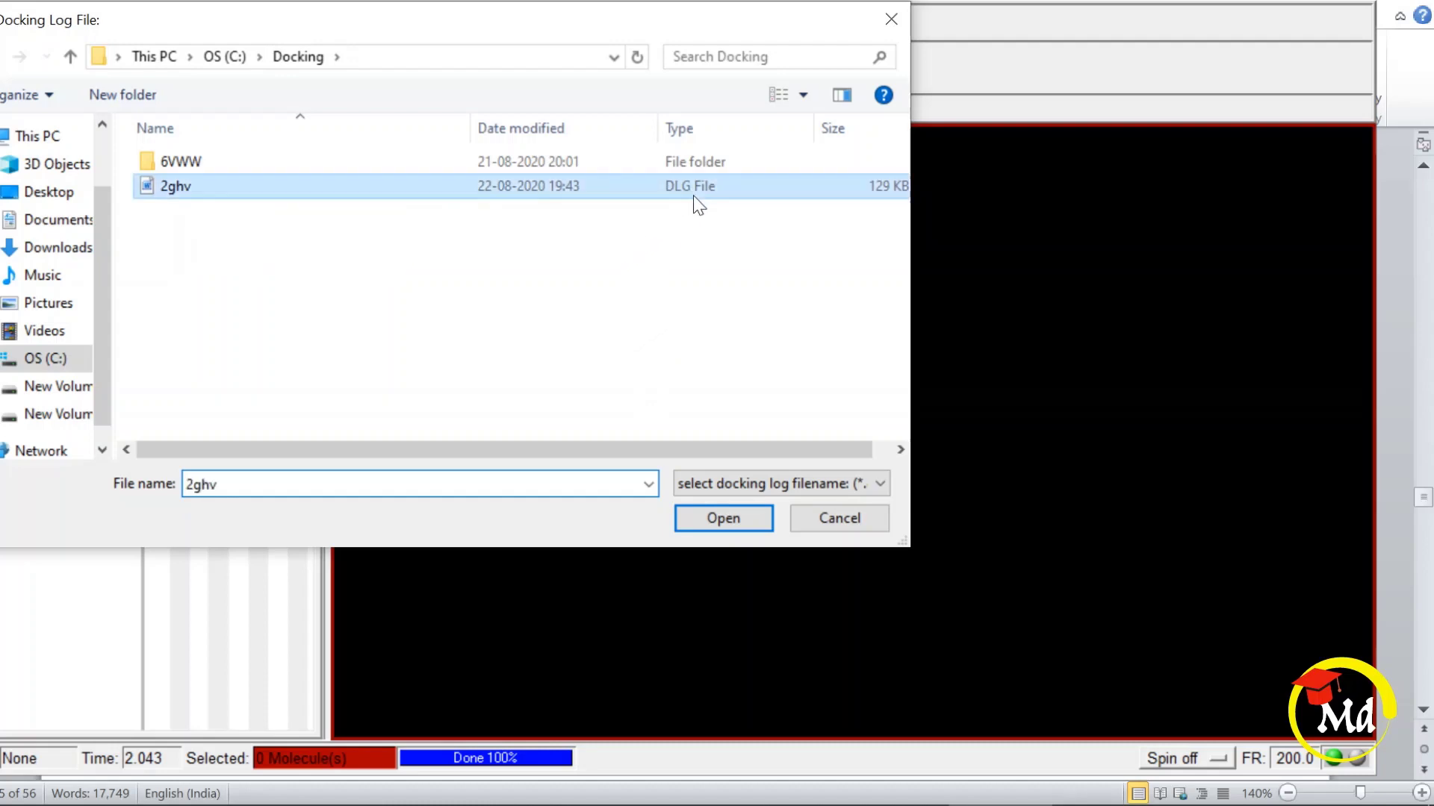
{"action": "left_click", "coordinate": [721, 515]}
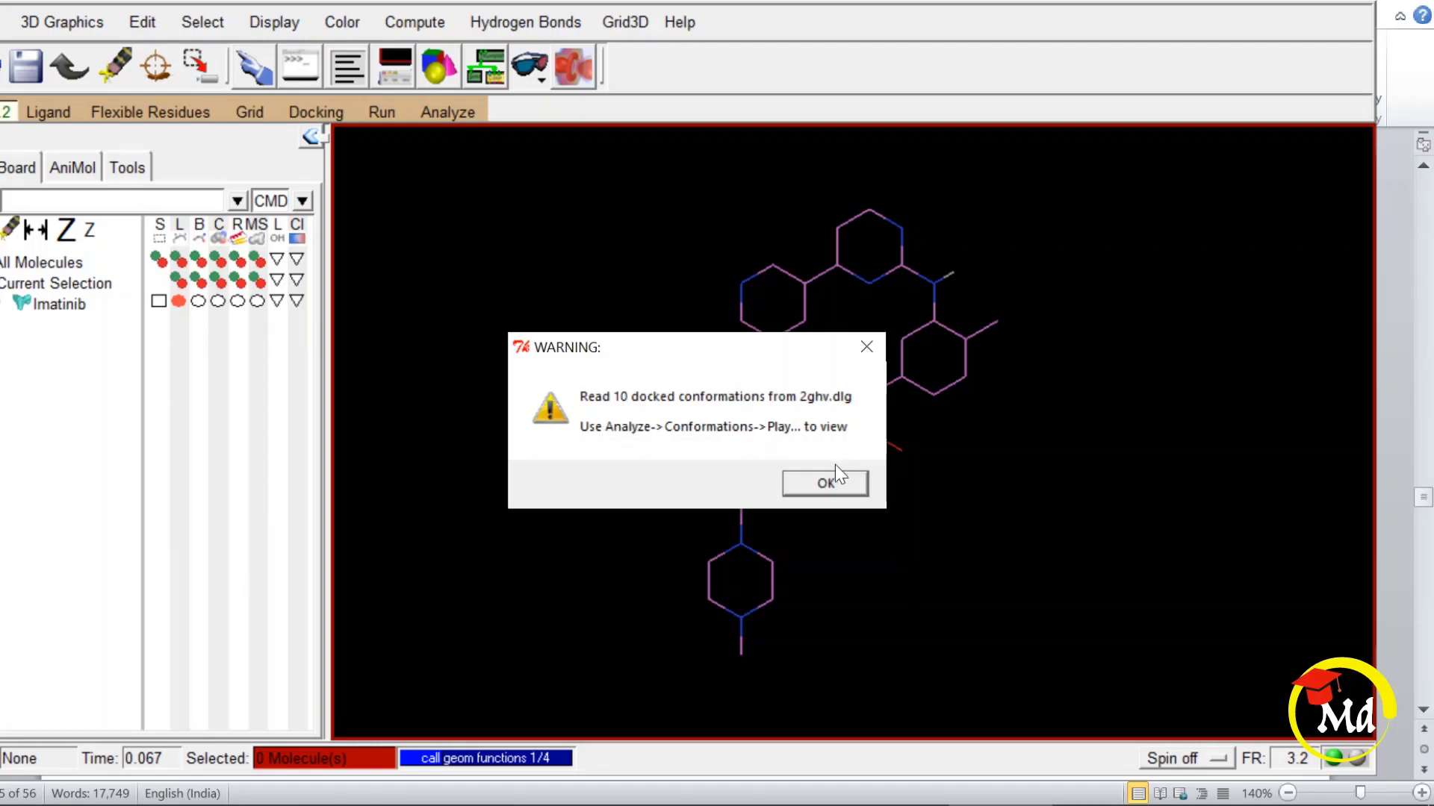
{"action": "left_click", "coordinate": [838, 486]}
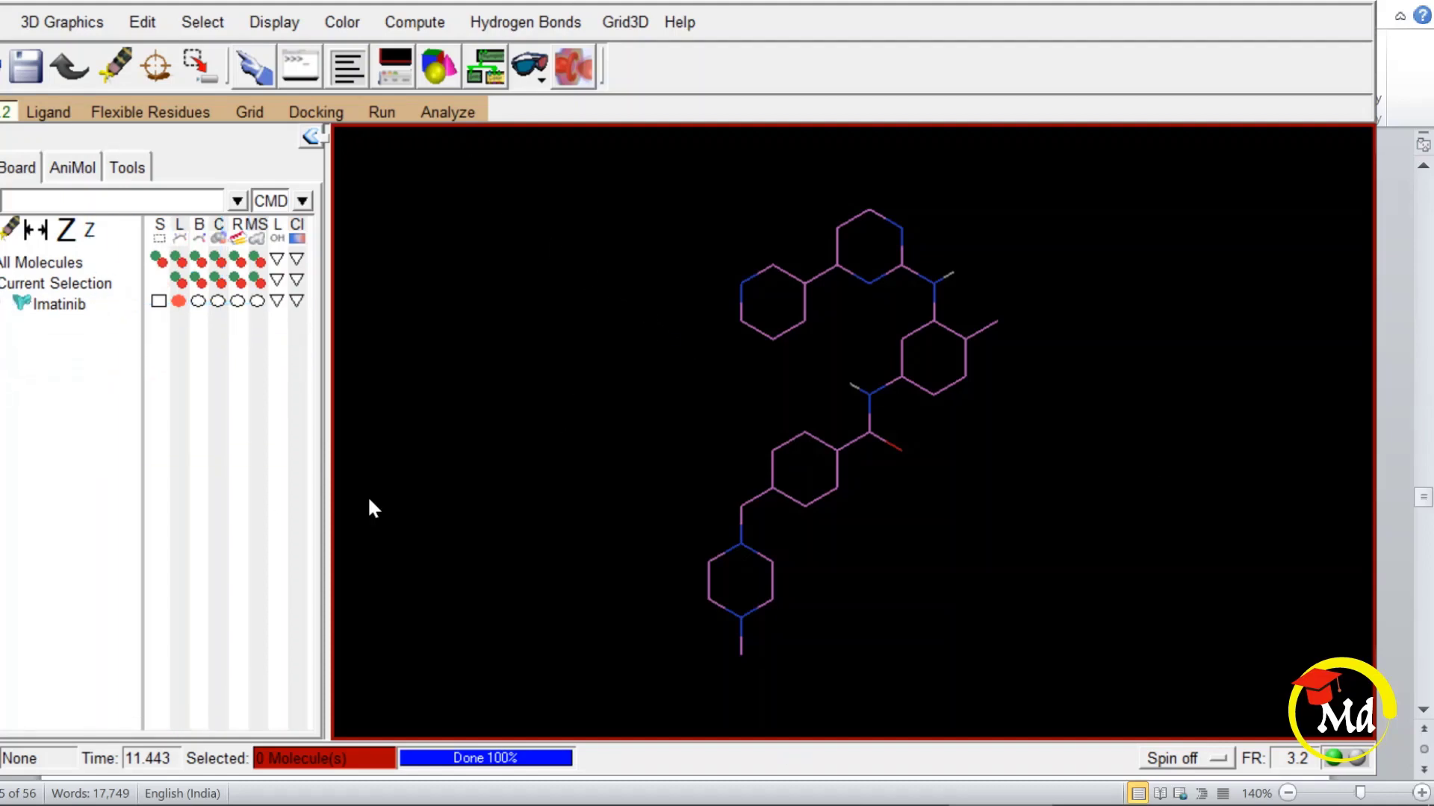
Load the docking's 2ghv macromolecule into the viewer together with the Imatinib ligand.
{"action": "left_click", "coordinate": [433, 113]}
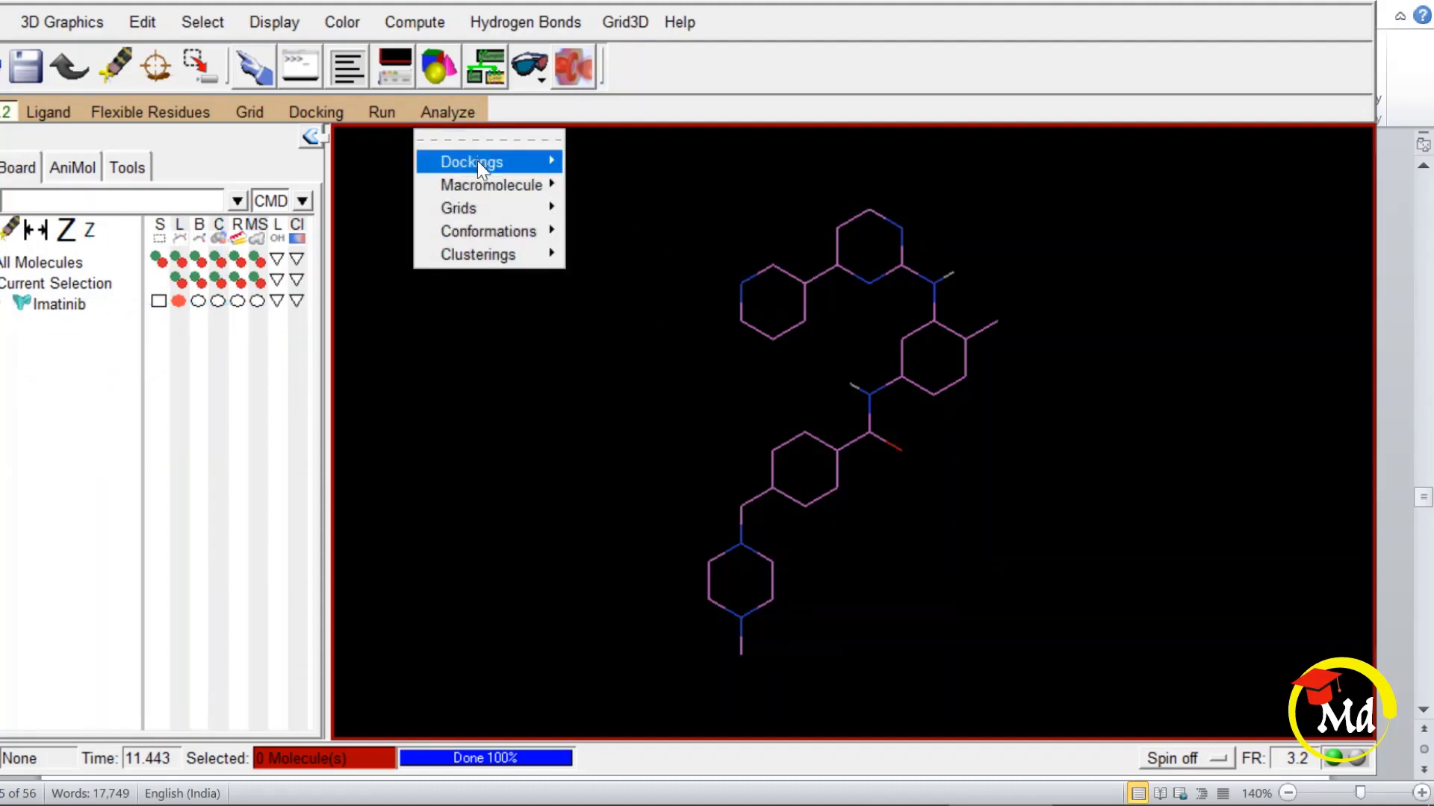
{"action": "mouse_move", "coordinate": [489, 193]}
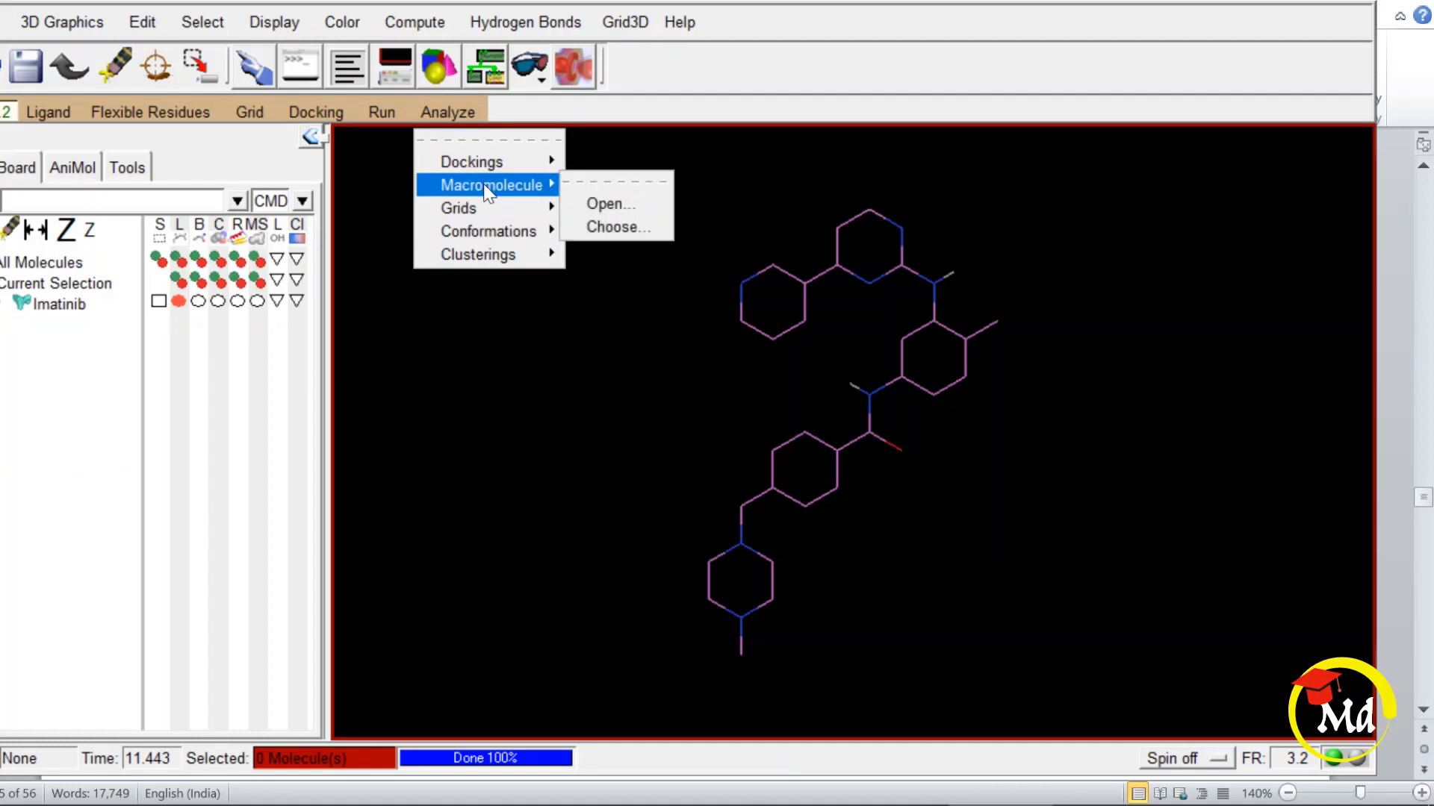
{"action": "left_click", "coordinate": [602, 204]}
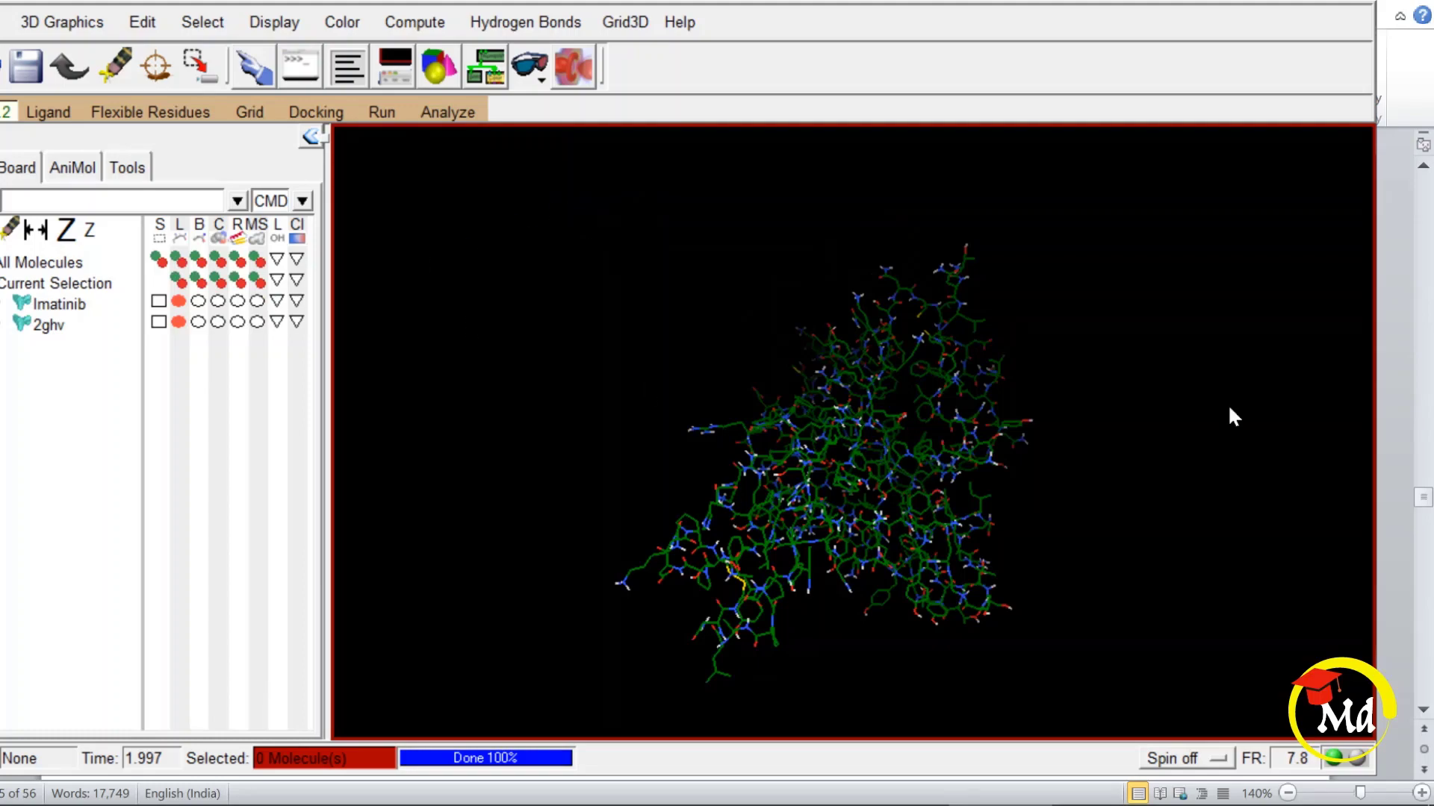
{"action": "middle_click_drag", "start_coordinate": [1147, 422], "coordinate": [237, 224]}
{"action": "middle_click_drag", "start_coordinate": [993, 464], "coordinate": [613, 473]}
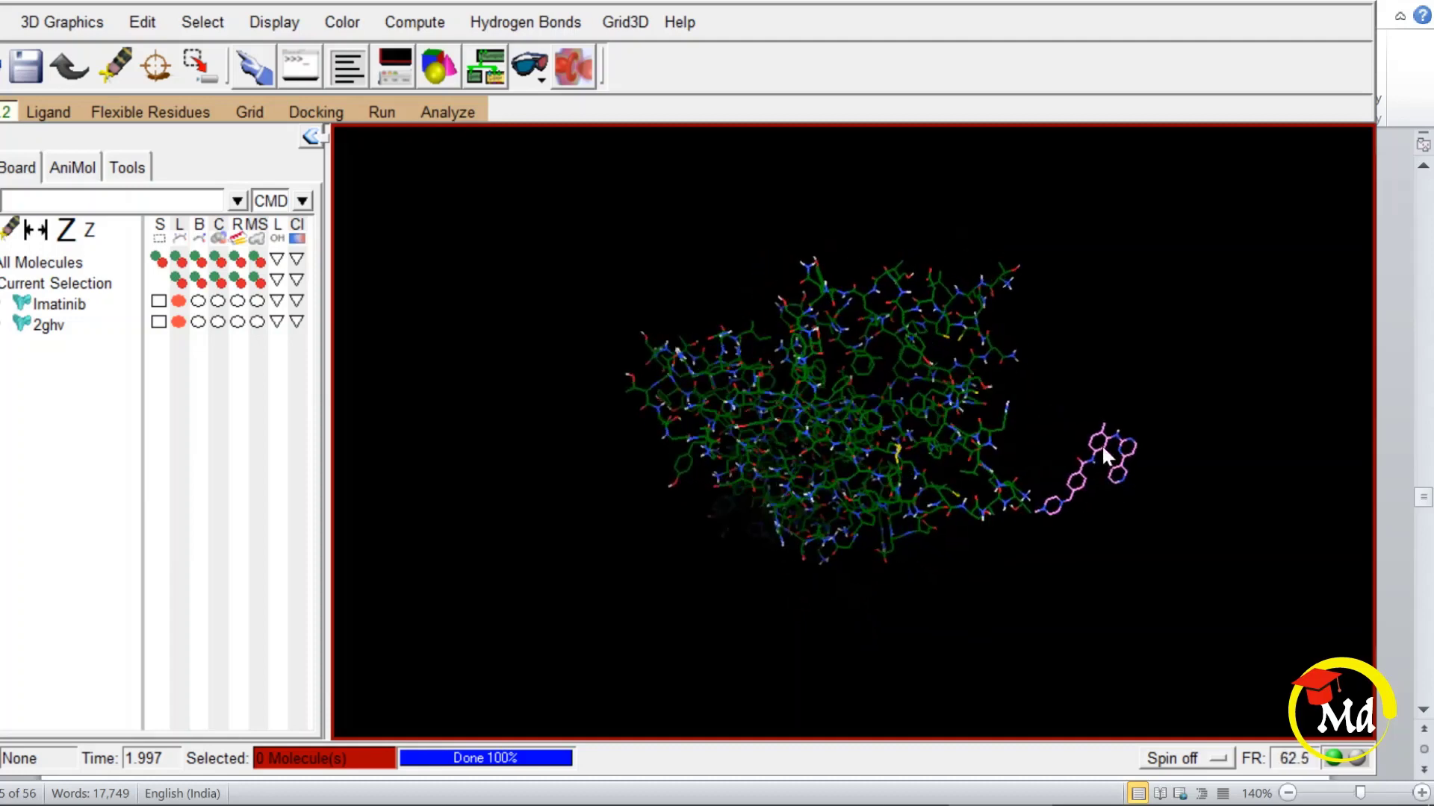
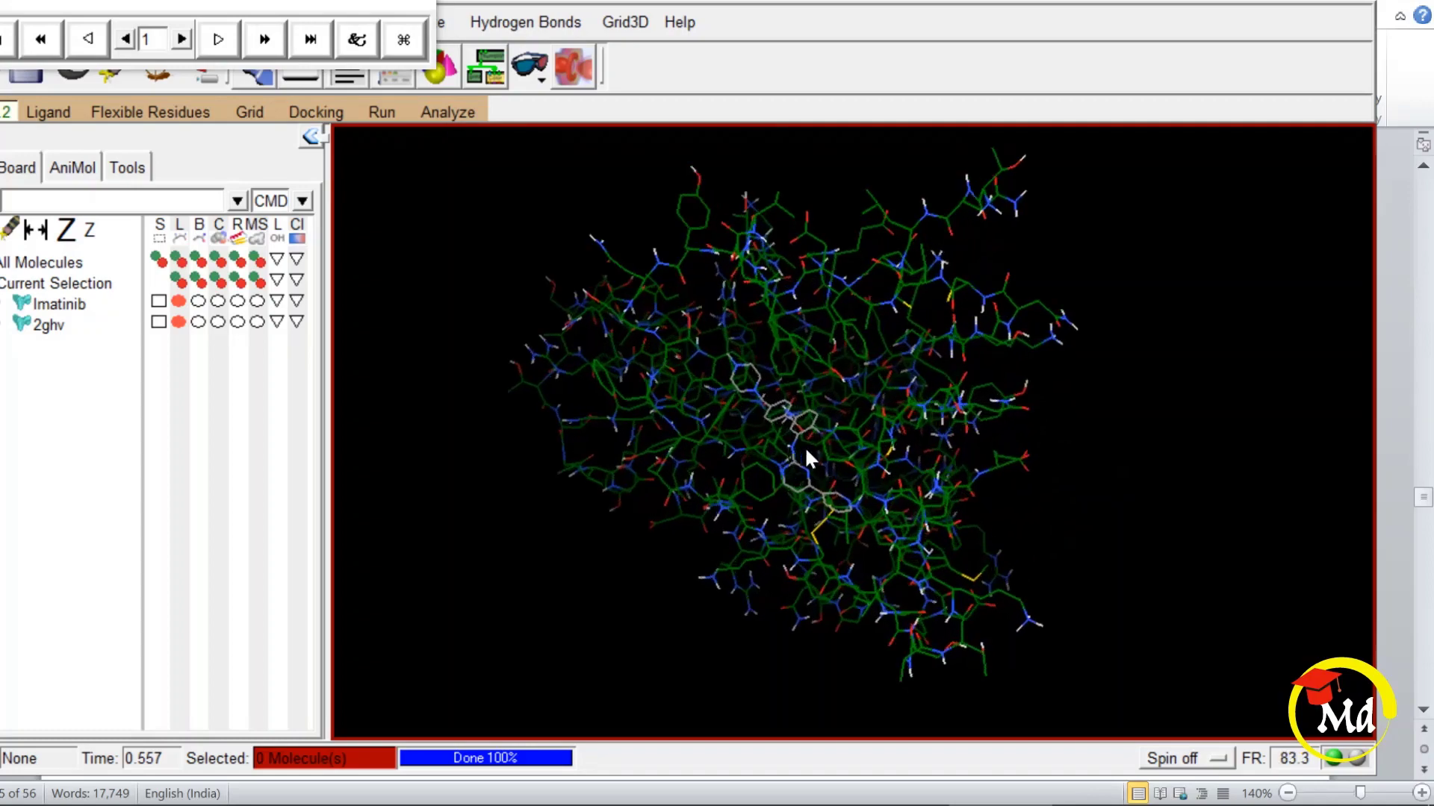
Select Imatinib to examine its position within the protein from different angles, and clear the selection.
{"action": "left_click_drag", "start_coordinate": [885, 424], "coordinate": [647, 410]}
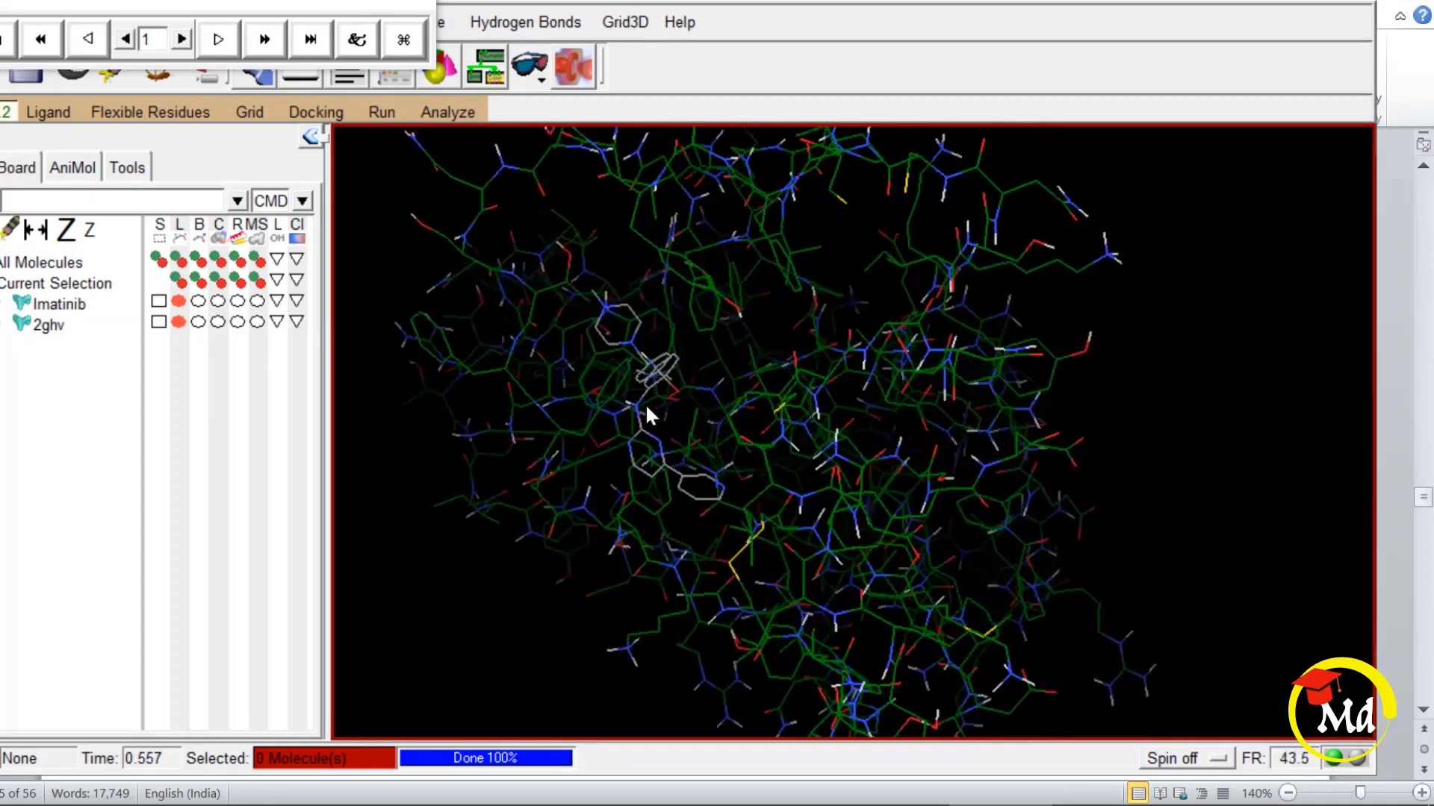
{"action": "left_click", "coordinate": [158, 300]}
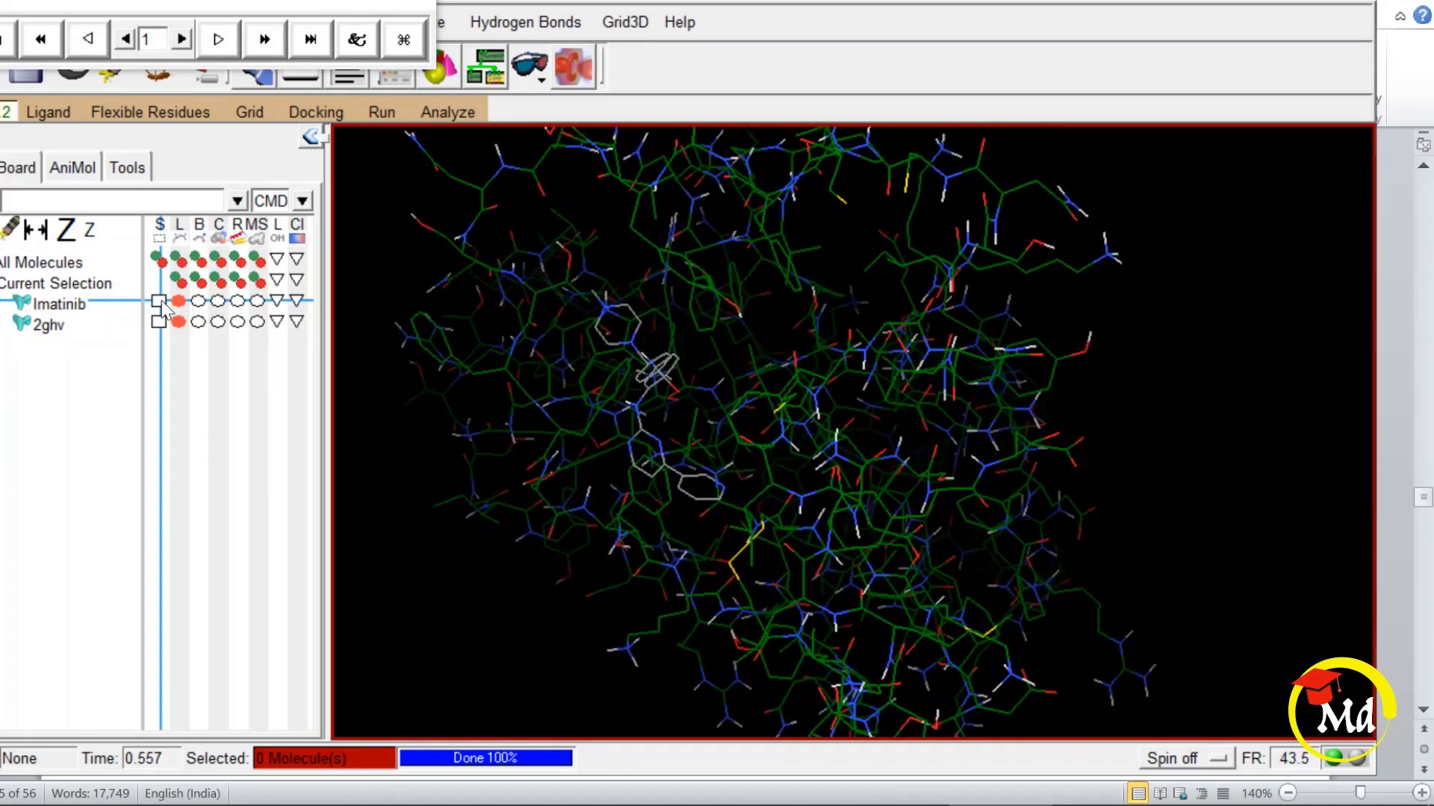
{"action": "left_click_drag", "start_coordinate": [762, 473], "coordinate": [1115, 440]}
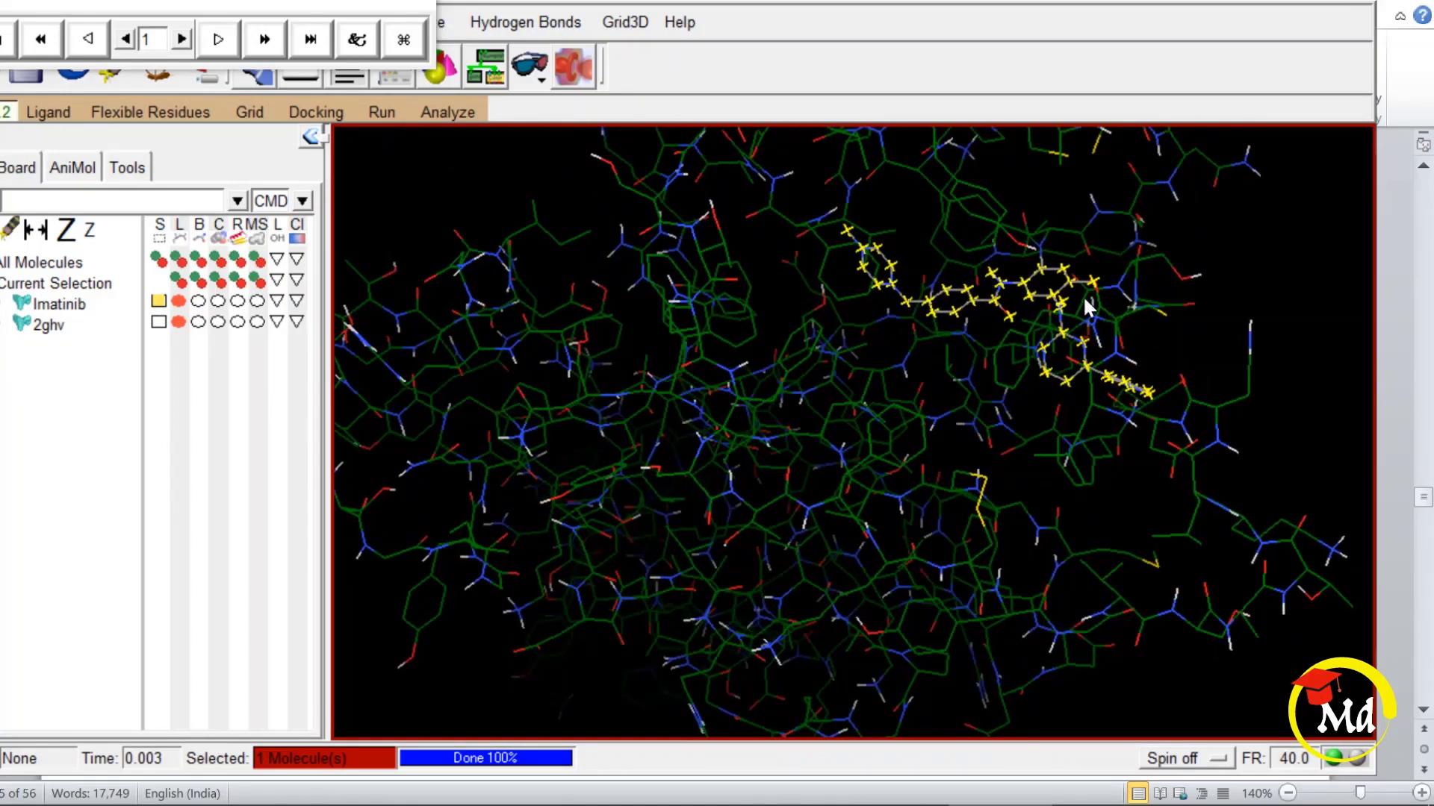
{"action": "left_click", "coordinate": [155, 302]}
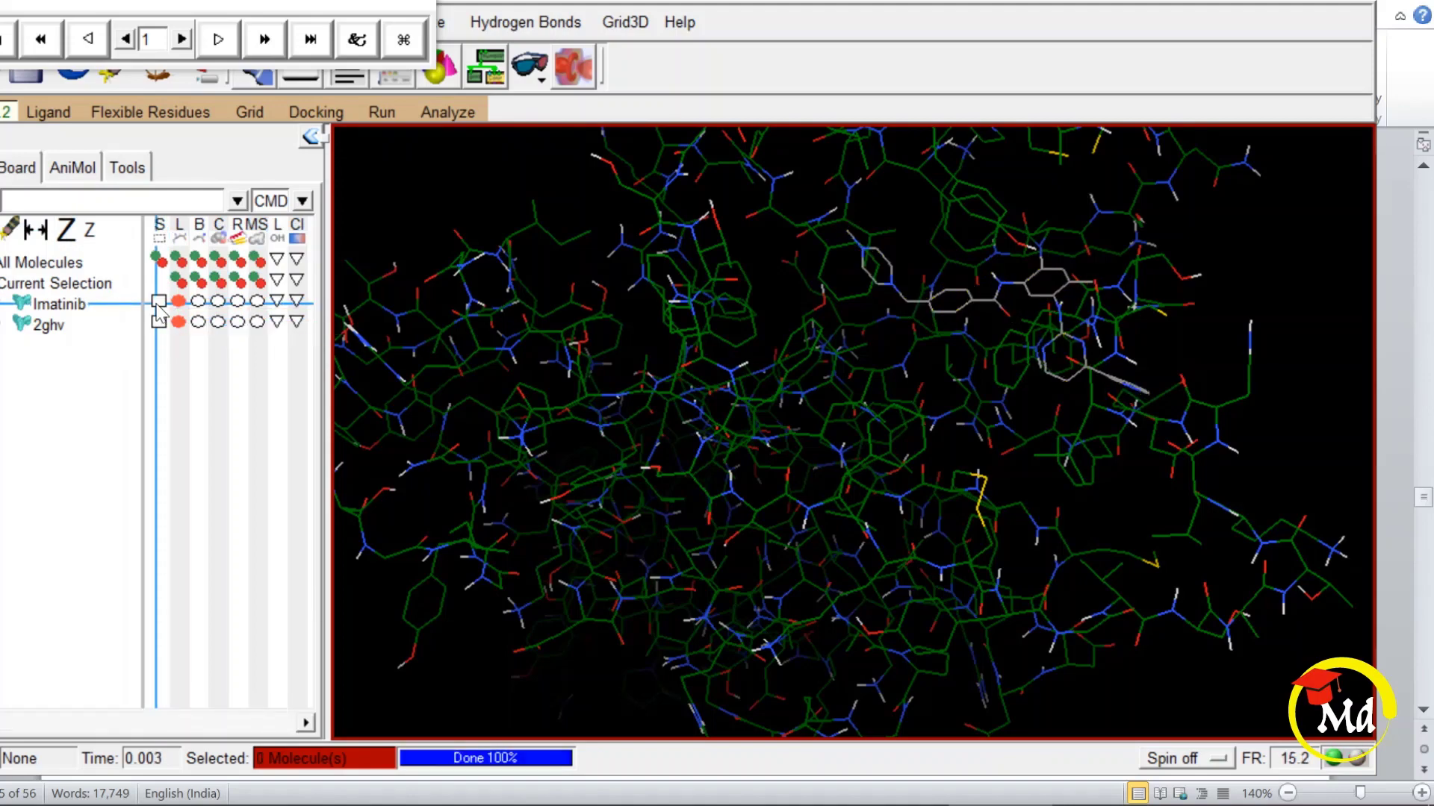
Select Imatinib again to inspect its first conformation within the protein, and move the conformation player clear of the molecule list.
{"action": "left_click", "coordinate": [158, 301]}
{"action": "scroll", "coordinate": [702, 411], "scroll_direction": "down", "scroll_amount": 3}
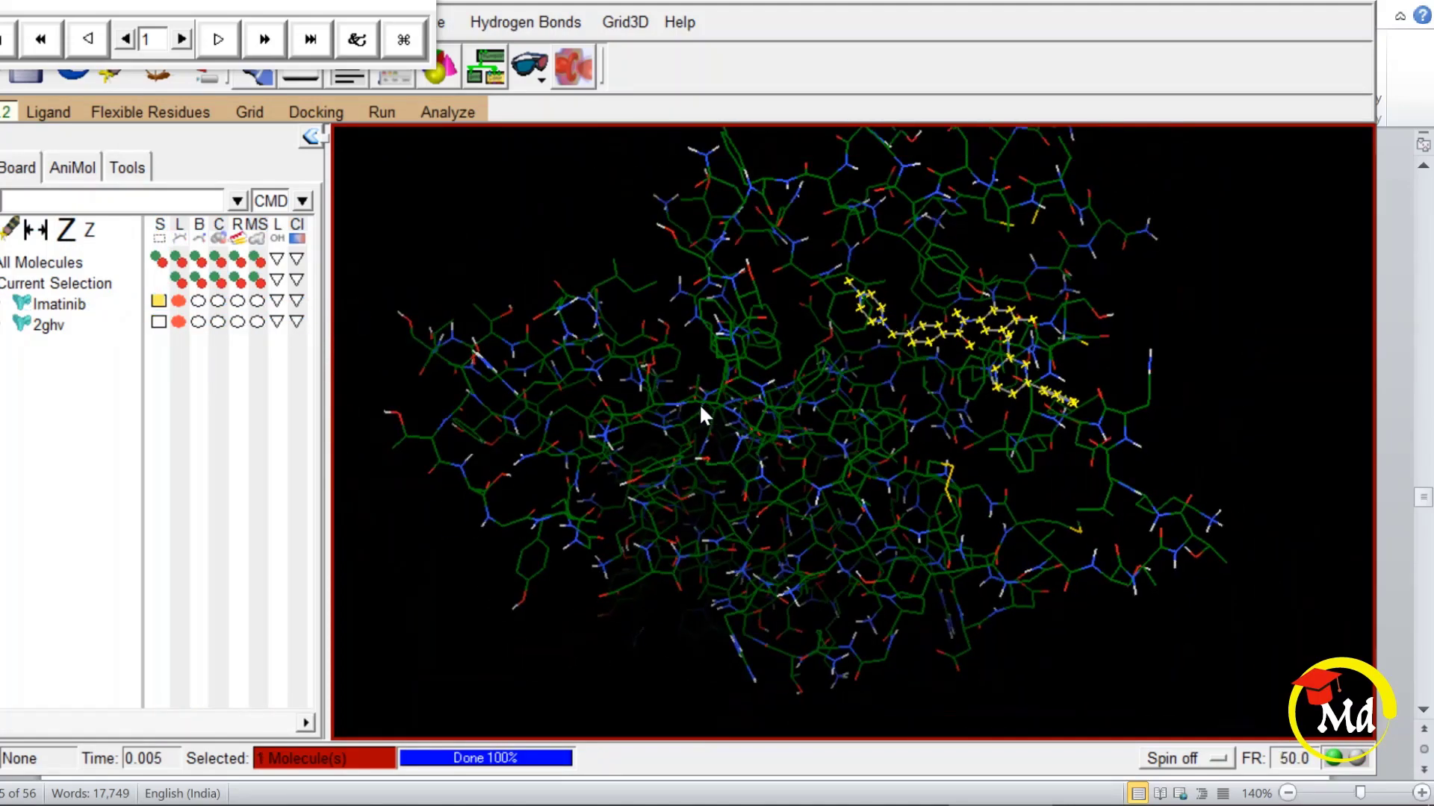
{"action": "left_click_drag", "start_coordinate": [702, 413], "coordinate": [837, 448]}
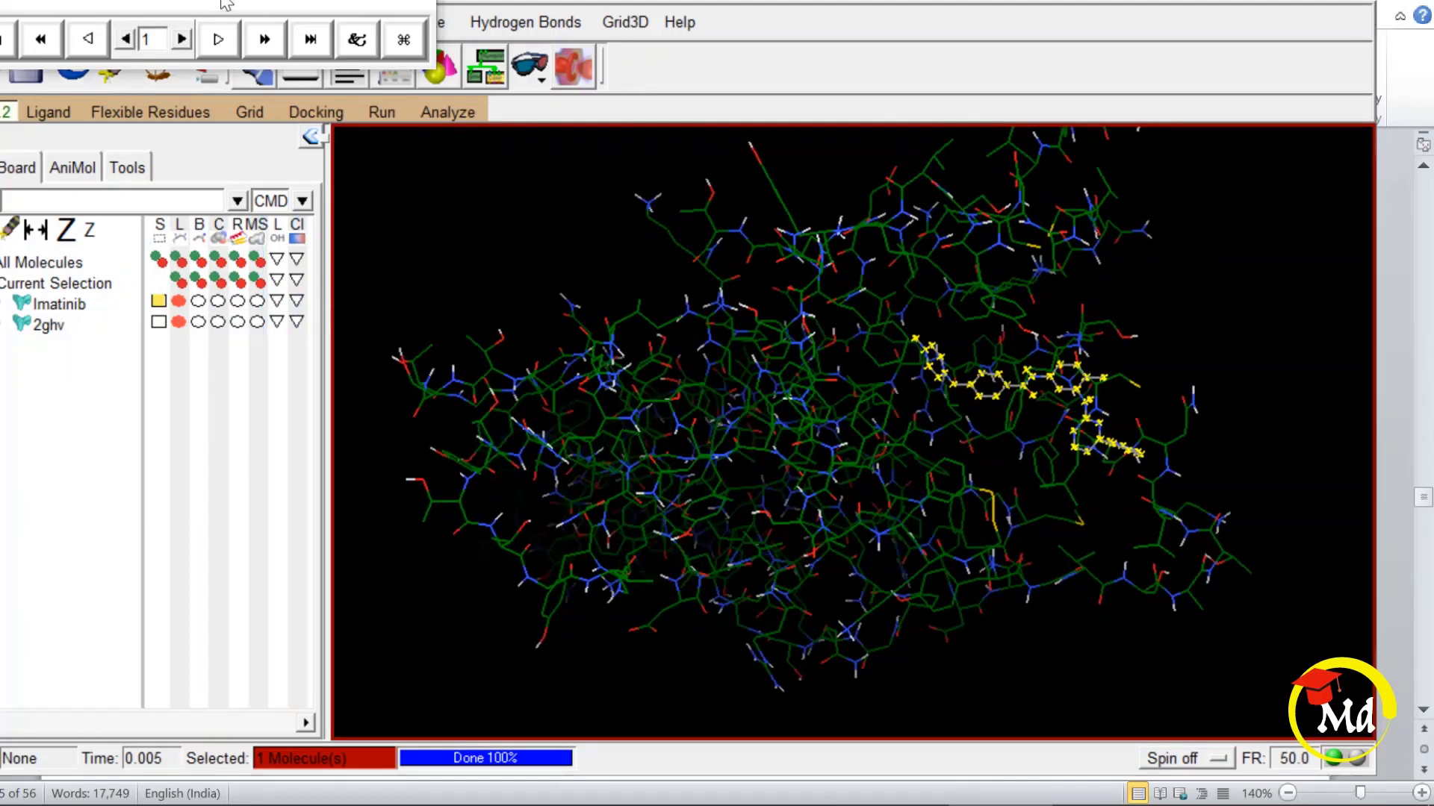
{"action": "left_click_drag", "start_coordinate": [227, 4], "coordinate": [1053, 43]}
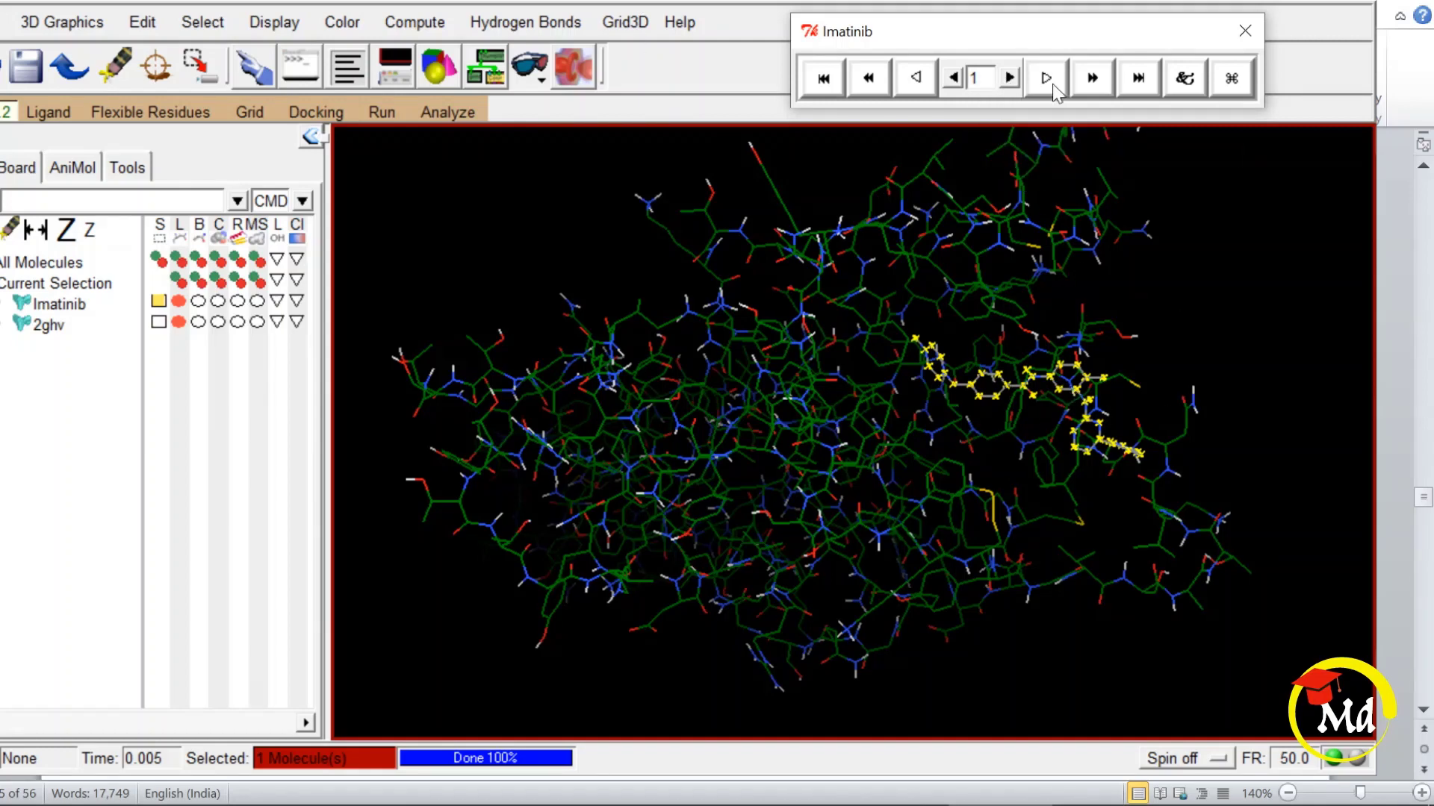
Step through the docked Imatinib conformations one by one, from conformation 2 to conformation 10.
{"action": "left_click", "coordinate": [1010, 77]}
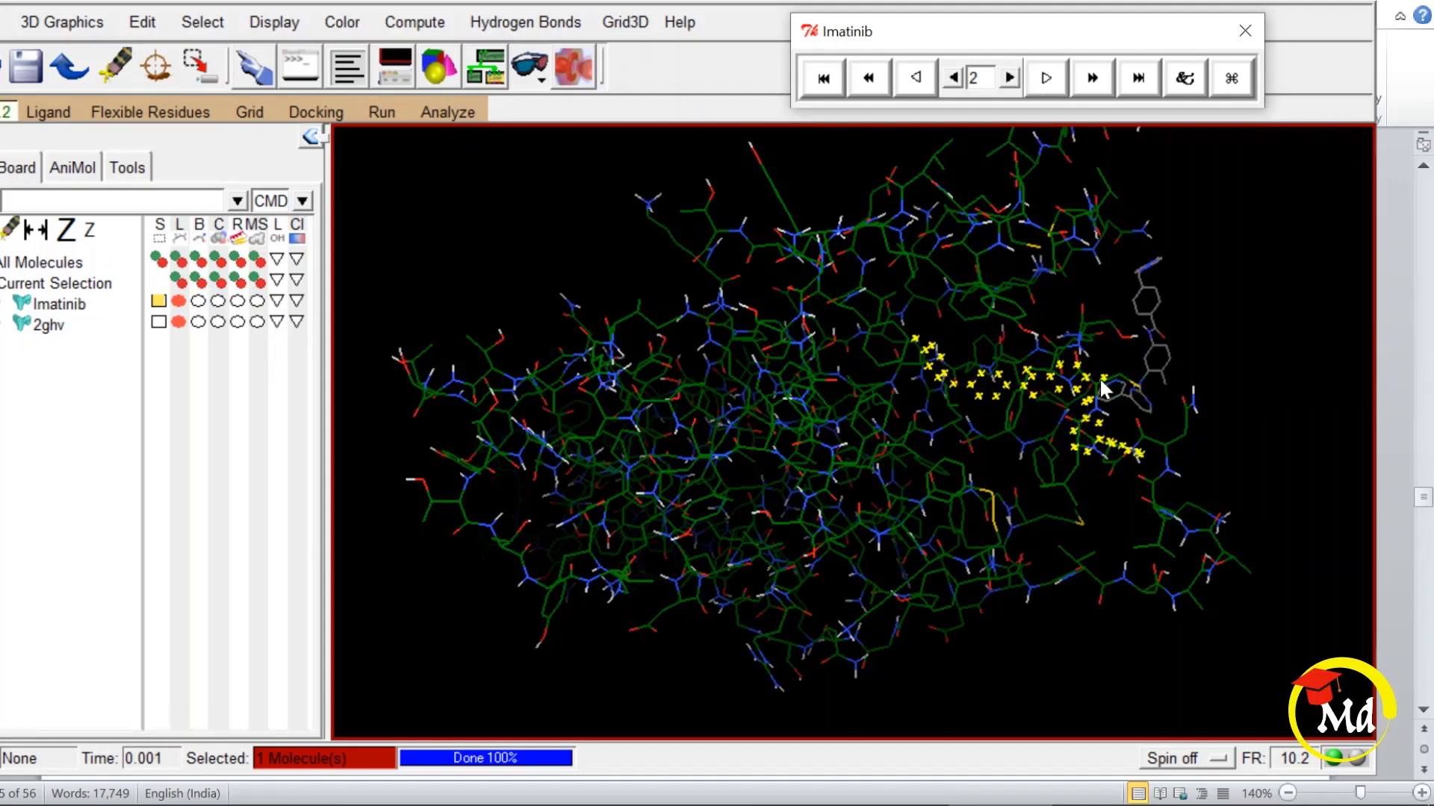
{"action": "left_click", "coordinate": [1009, 77]}
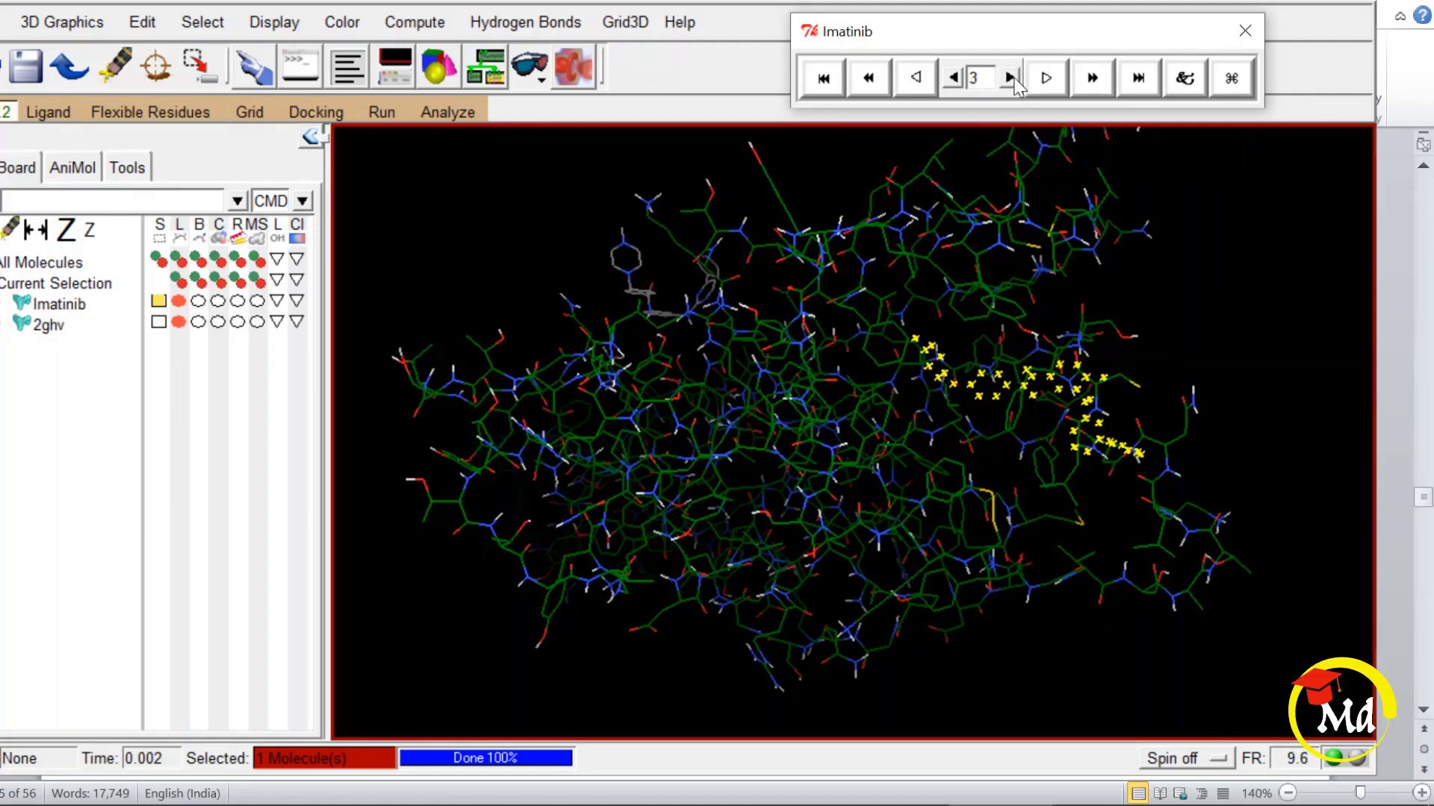
{"action": "left_click", "coordinate": [1012, 79]}
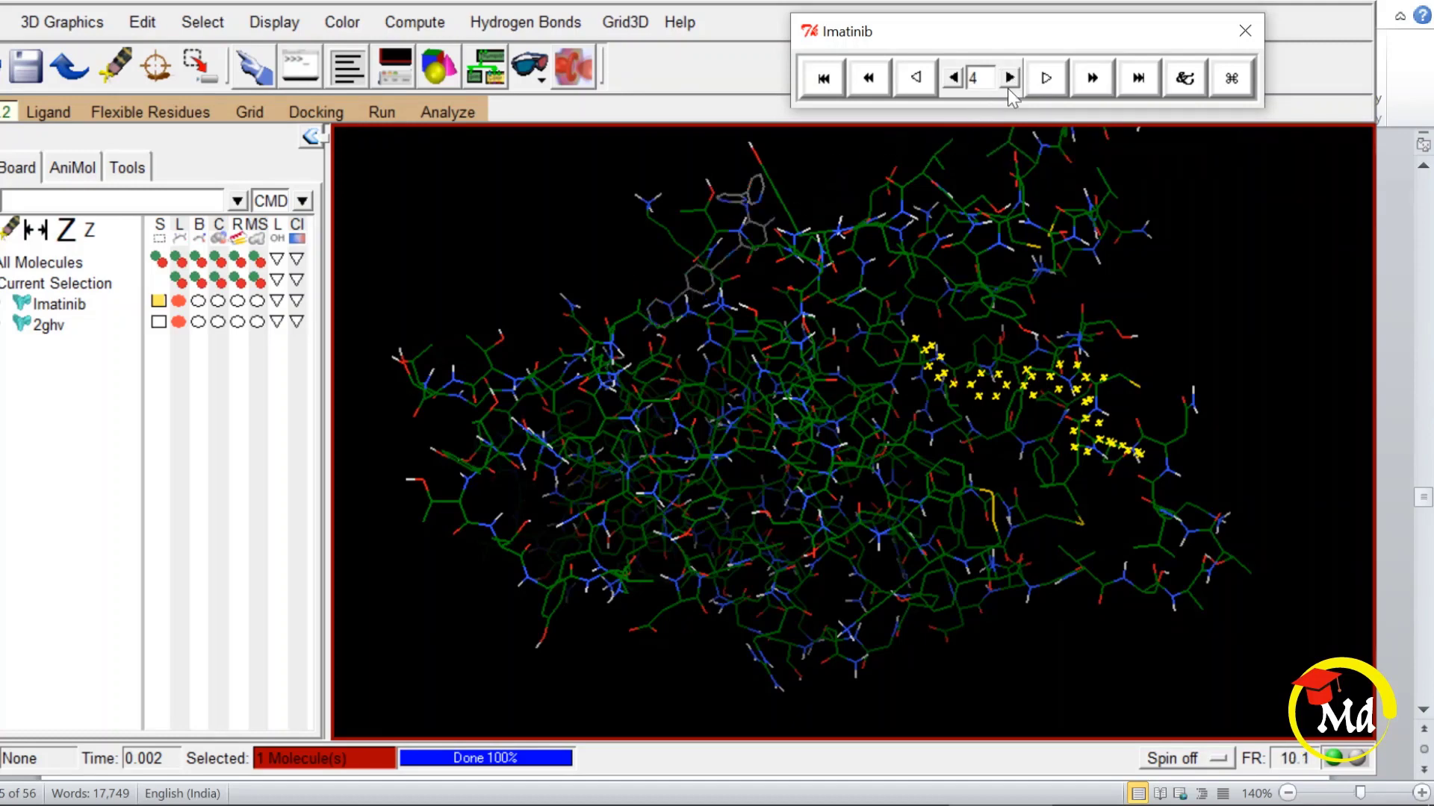
{"action": "left_click", "coordinate": [1010, 77]}
{"action": "left_click", "coordinate": [1010, 77]}
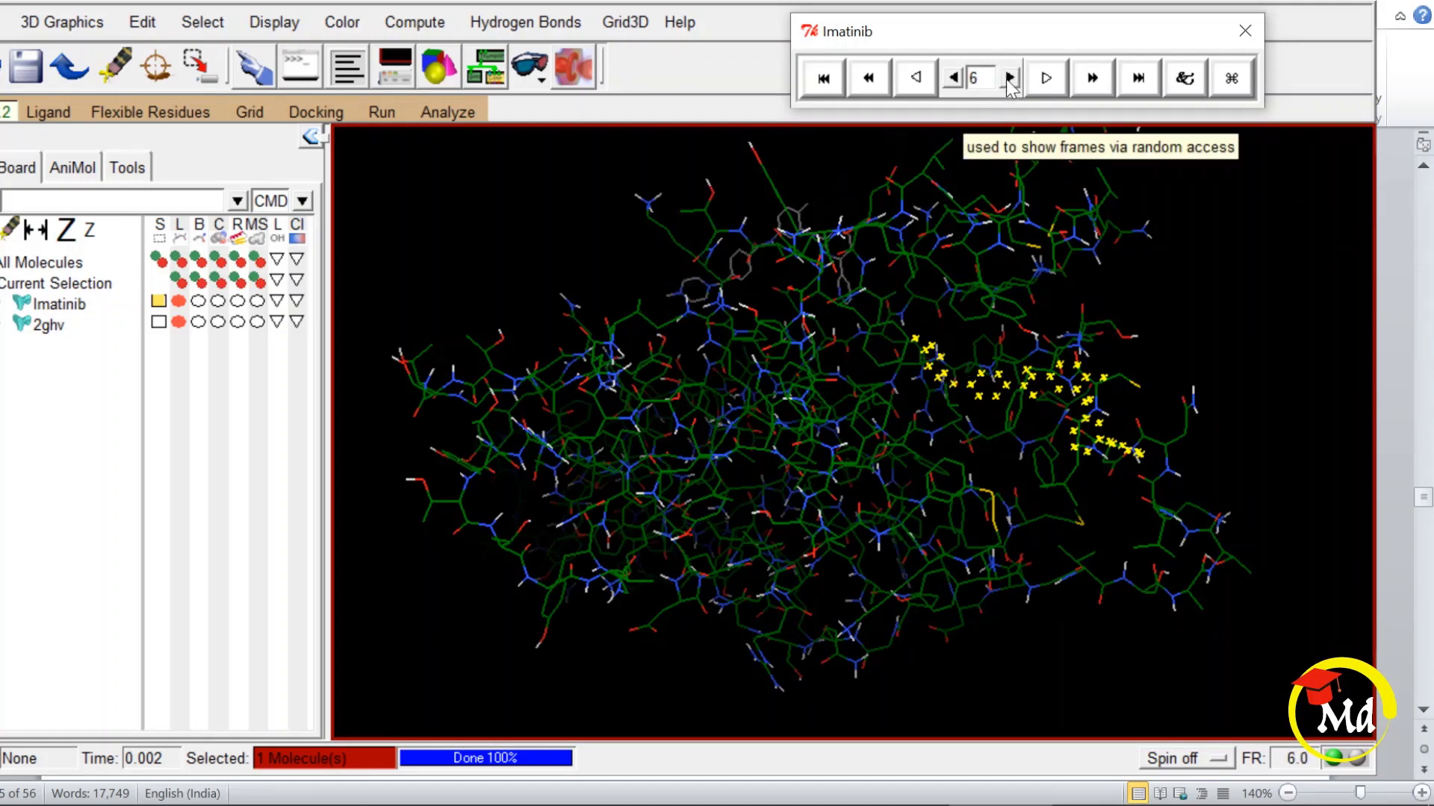
{"action": "left_click", "coordinate": [1009, 78]}
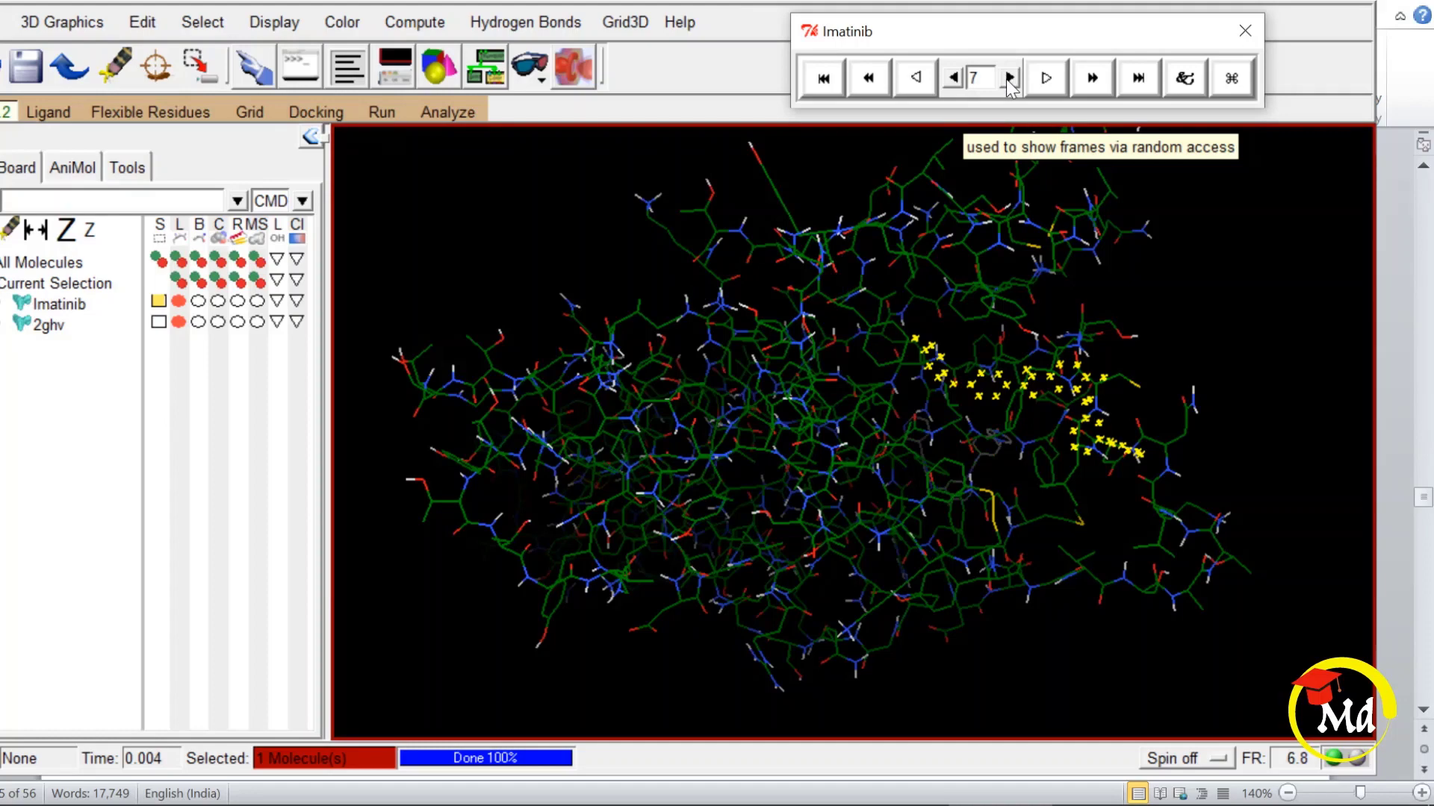
{"action": "left_click", "coordinate": [1009, 77]}
{"action": "left_click", "coordinate": [1009, 78]}
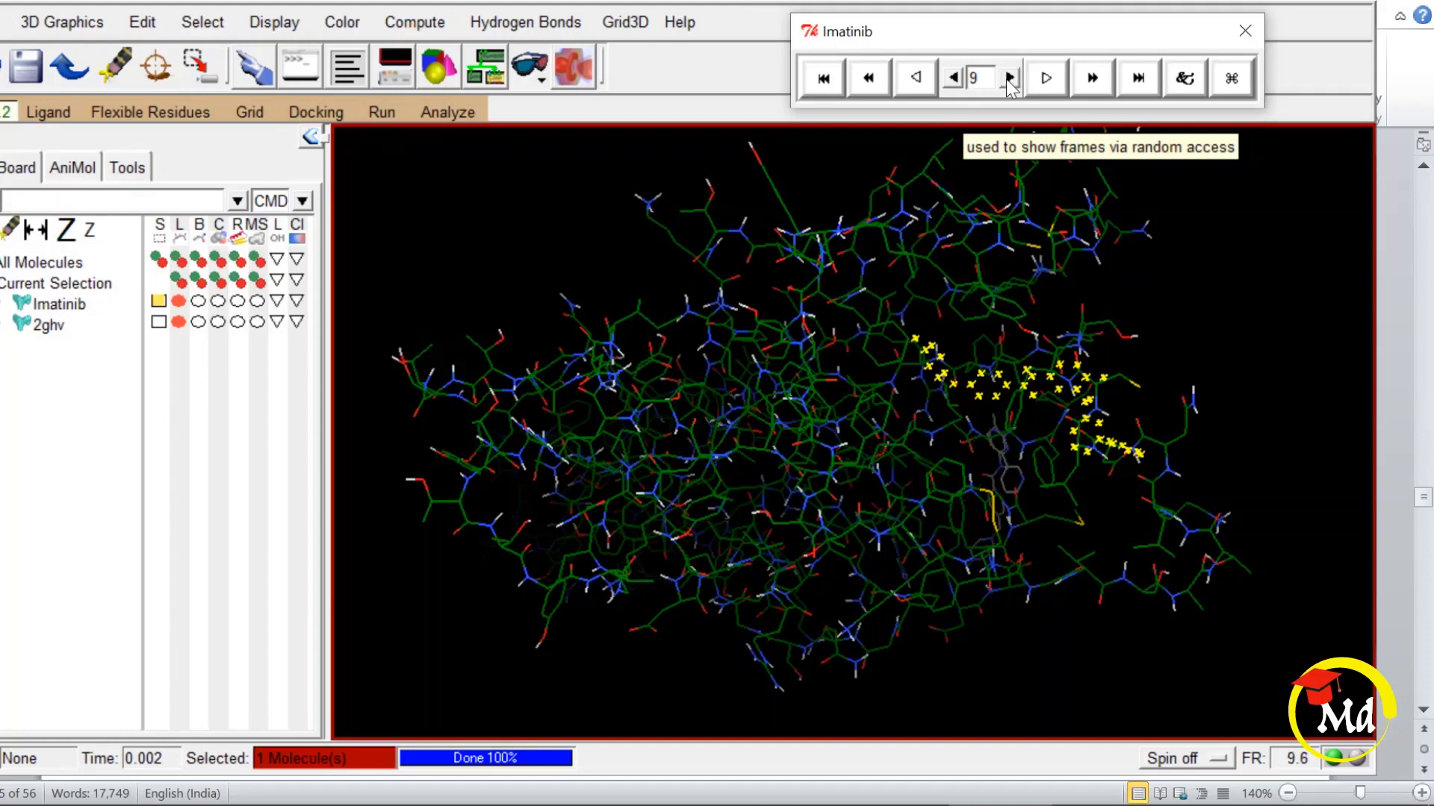
{"action": "left_click", "coordinate": [1010, 77]}
Select Imatinib in conformation 10 and inspect its binding position within the protein up close.
{"action": "left_click_drag", "start_coordinate": [1278, 420], "coordinate": [1237, 501]}
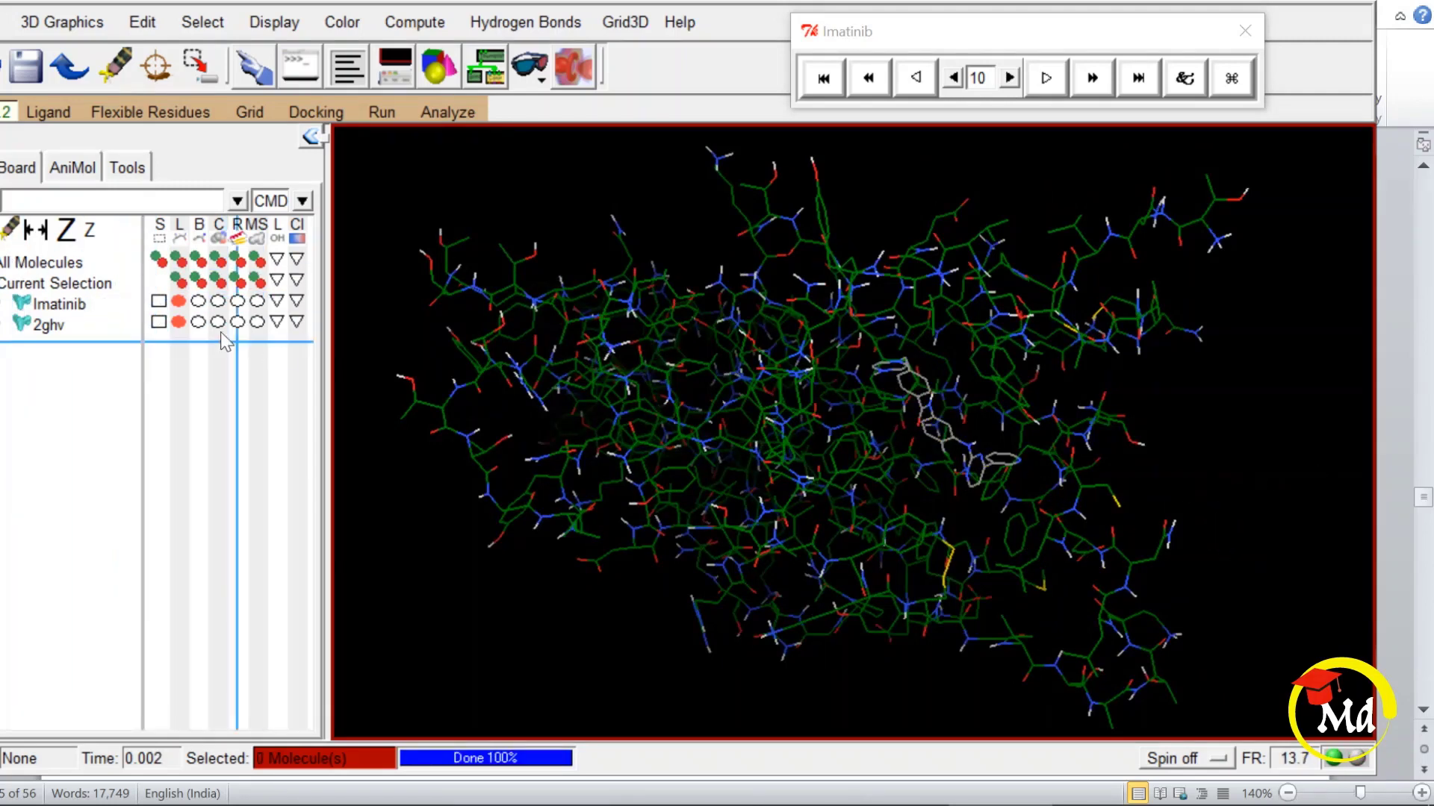
{"action": "left_click", "coordinate": [158, 301]}
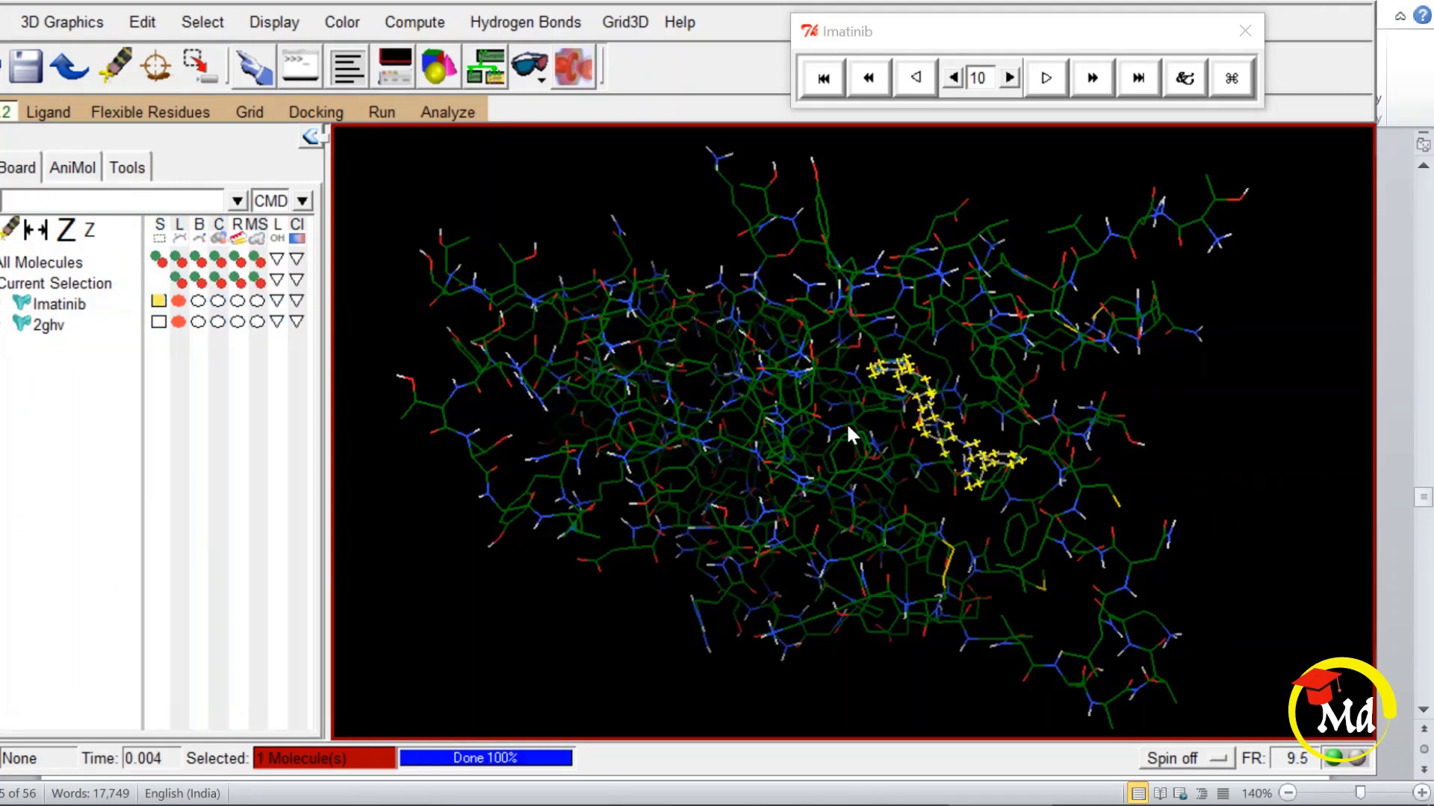
{"action": "scroll", "coordinate": [1079, 450], "scroll_direction": "up", "scroll_amount": 5}
{"action": "middle_click_drag", "start_coordinate": [1273, 368], "coordinate": [1216, 368]}
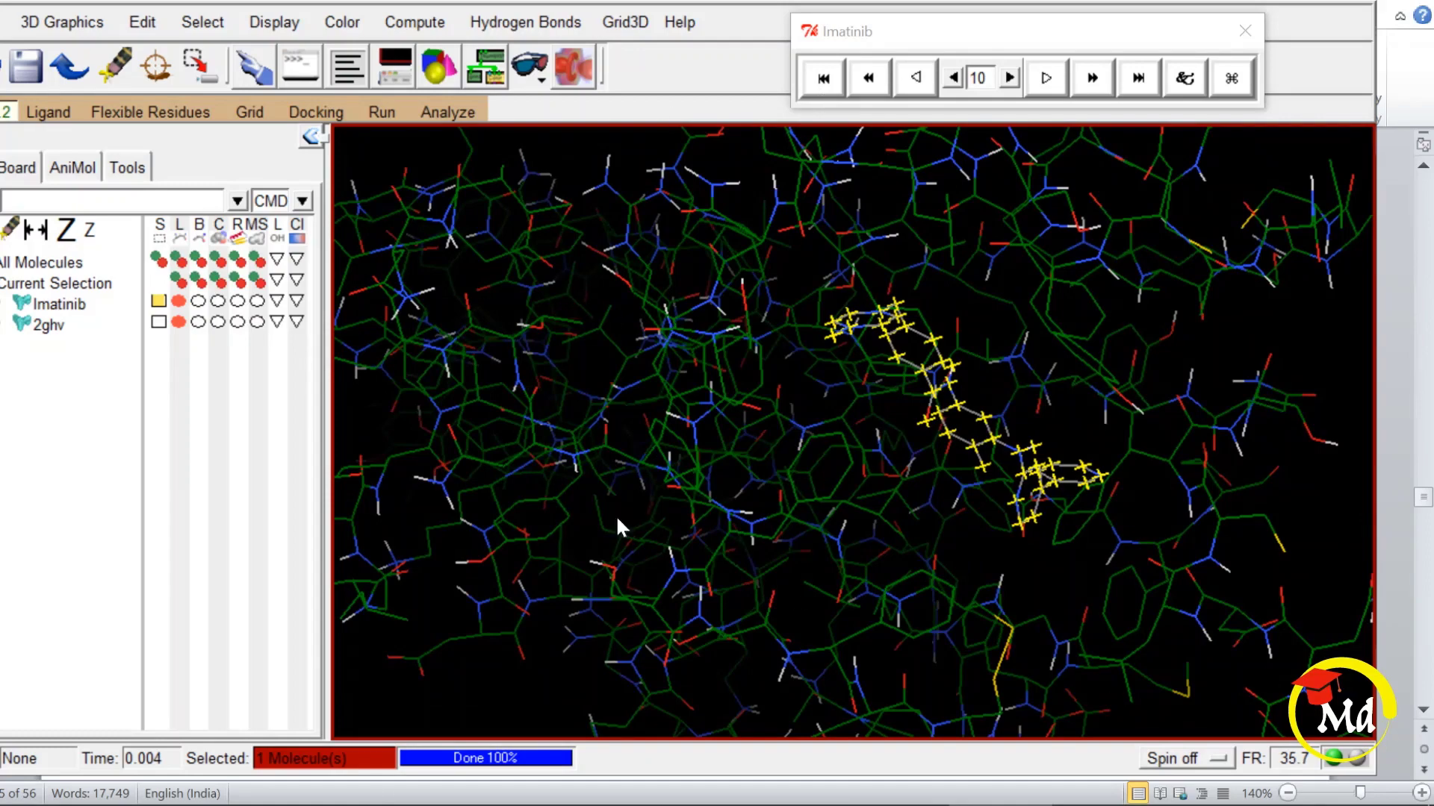
Switch to the docking log in Word and examine the run number and binding energy of the rank 1 row in the RMSD table.
{"action": "left_click", "coordinate": [1097, 801]}
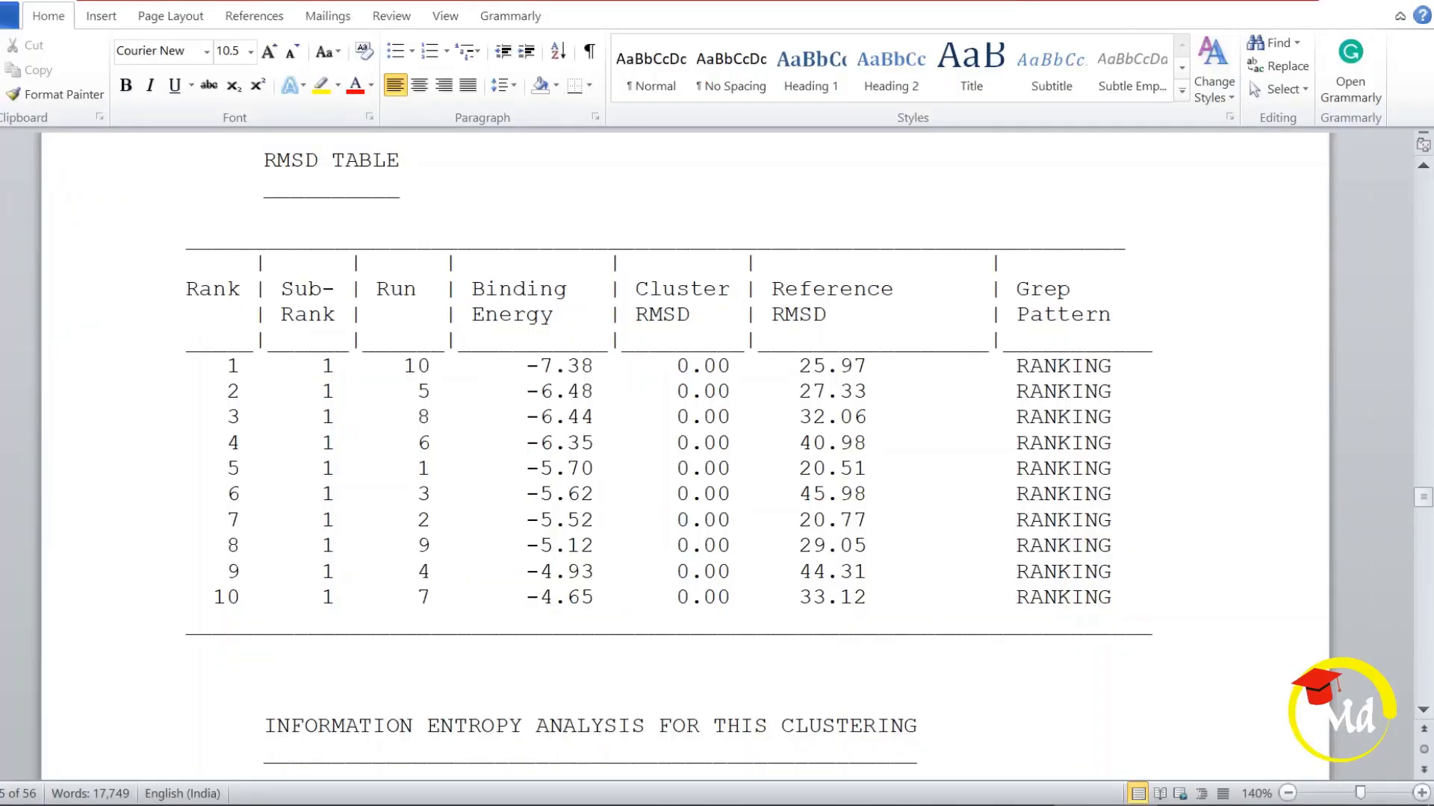
{"action": "left_click_drag", "start_coordinate": [403, 341], "coordinate": [609, 366]}
{"action": "left_click", "coordinate": [609, 366]}
{"action": "left_click_drag", "start_coordinate": [395, 366], "coordinate": [596, 383]}
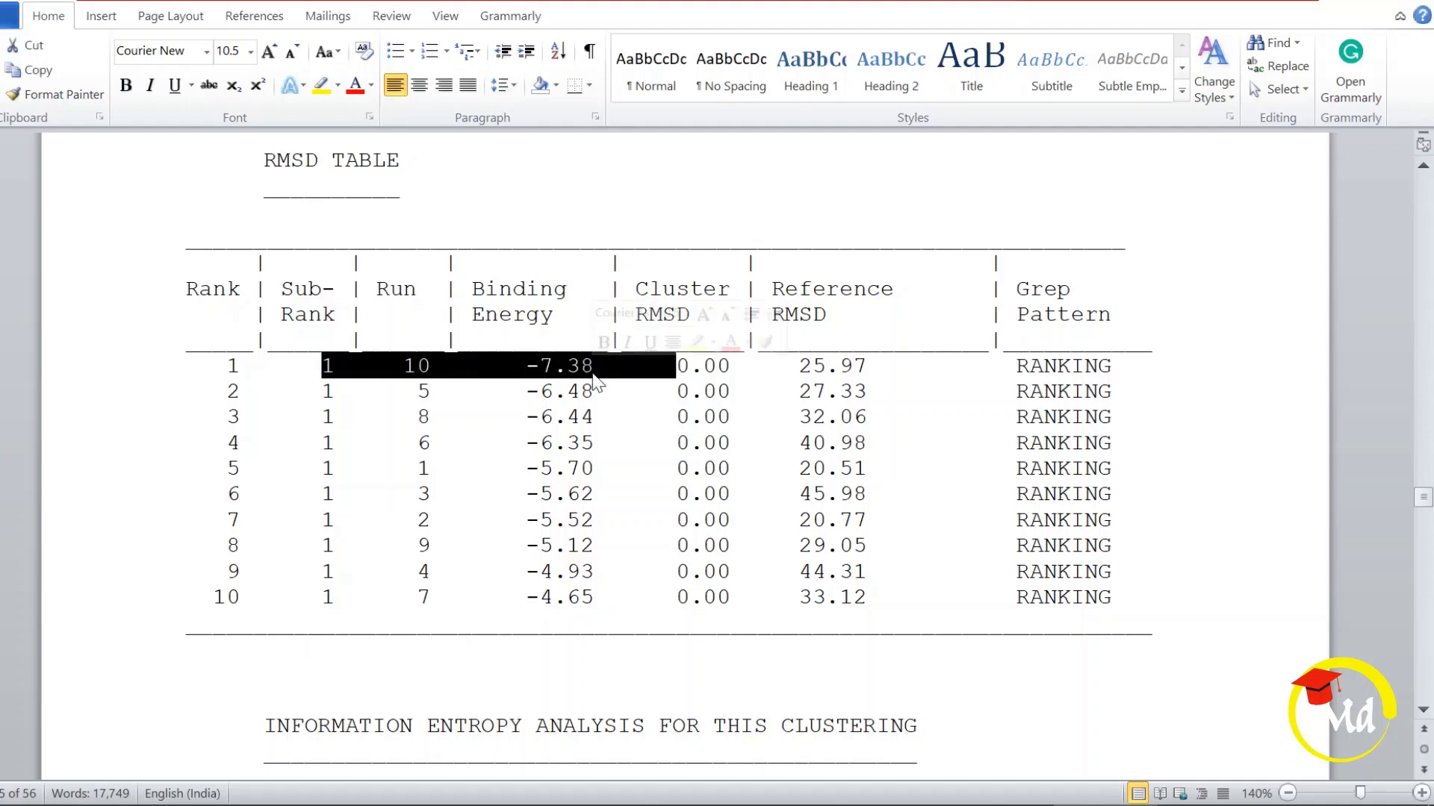
{"action": "left_click", "coordinate": [758, 416]}
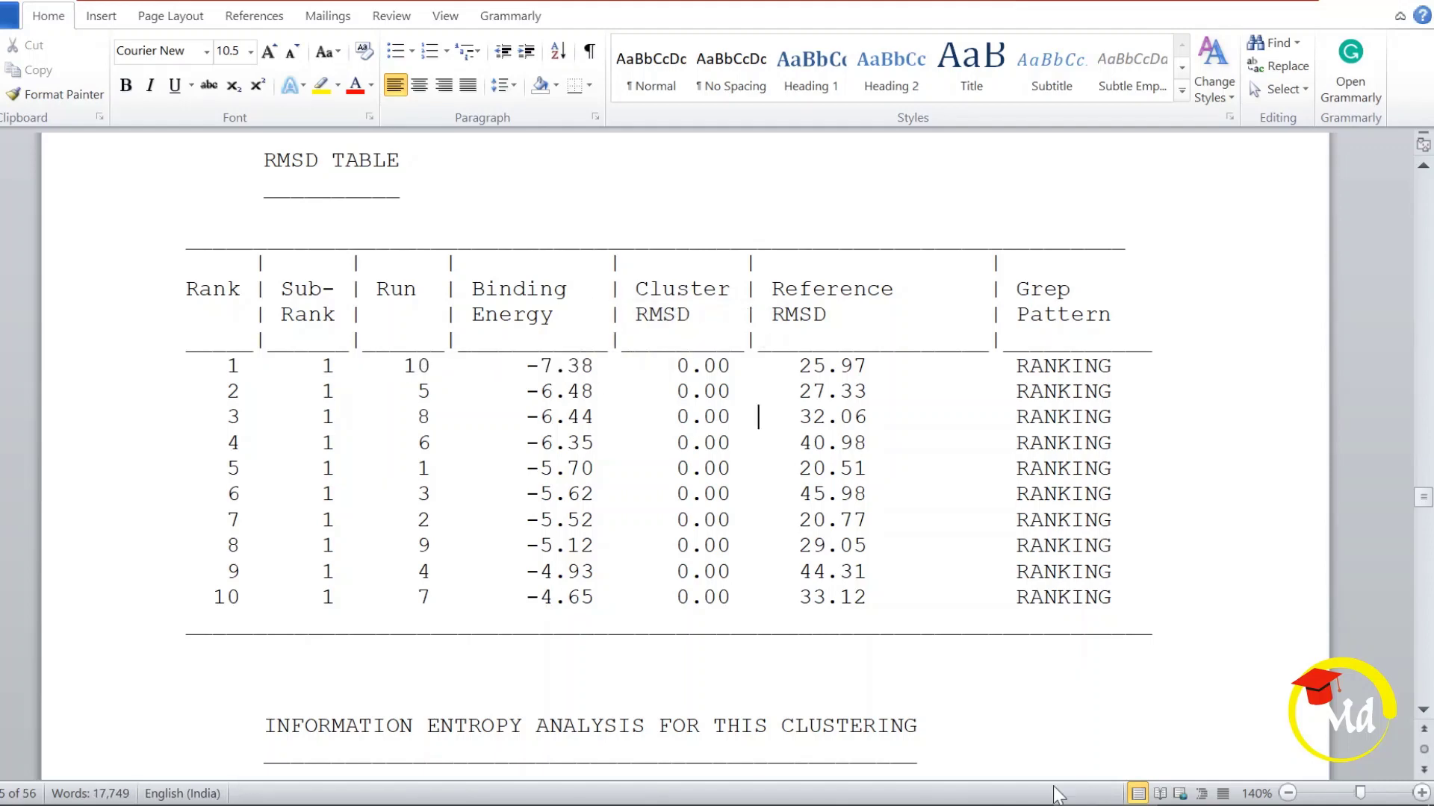
Switch back to AutoDockTools and turn on Show Info in the conformation player's options.
{"action": "left_click", "coordinate": [1023, 794]}
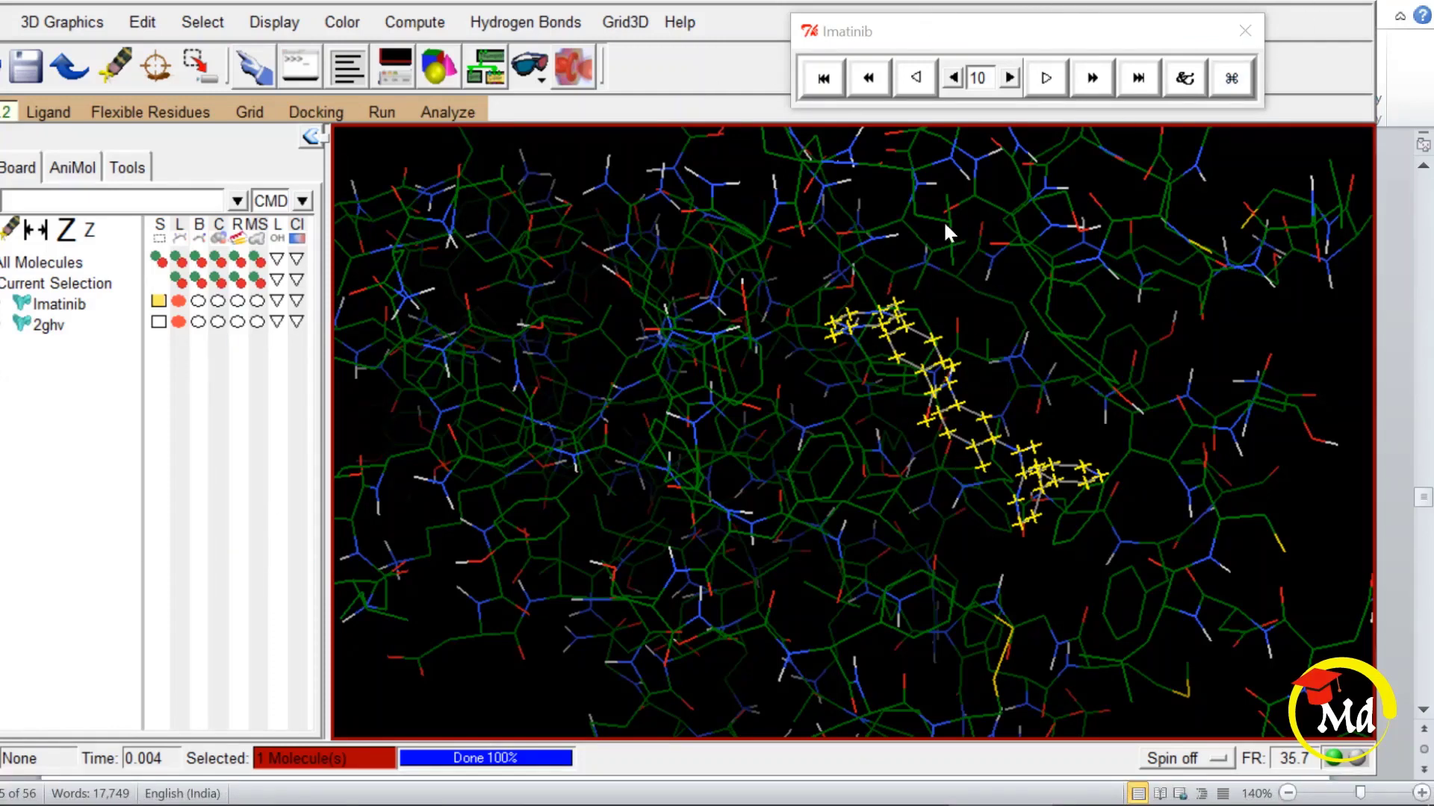
{"action": "left_click", "coordinate": [1189, 87]}
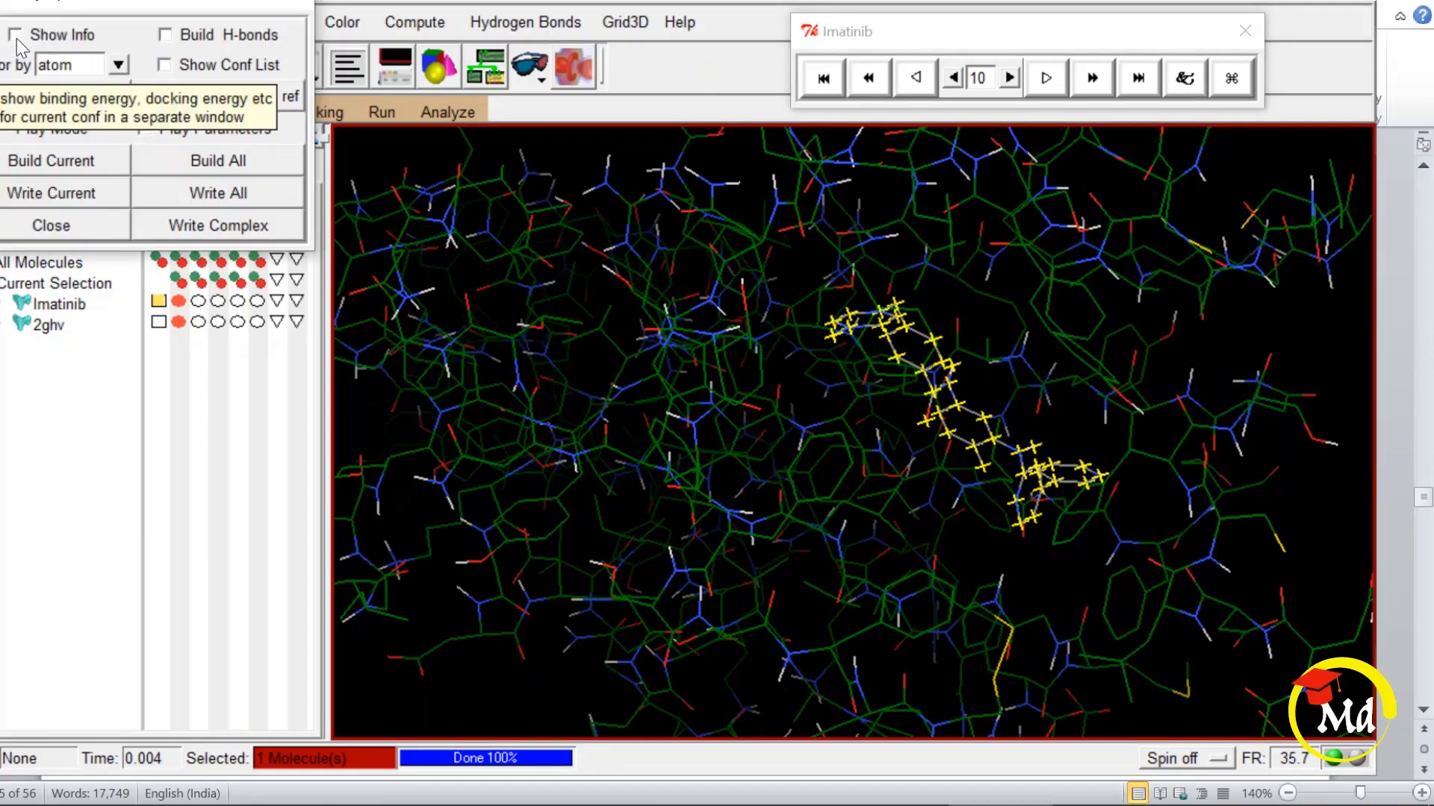
{"action": "left_click", "coordinate": [15, 37]}
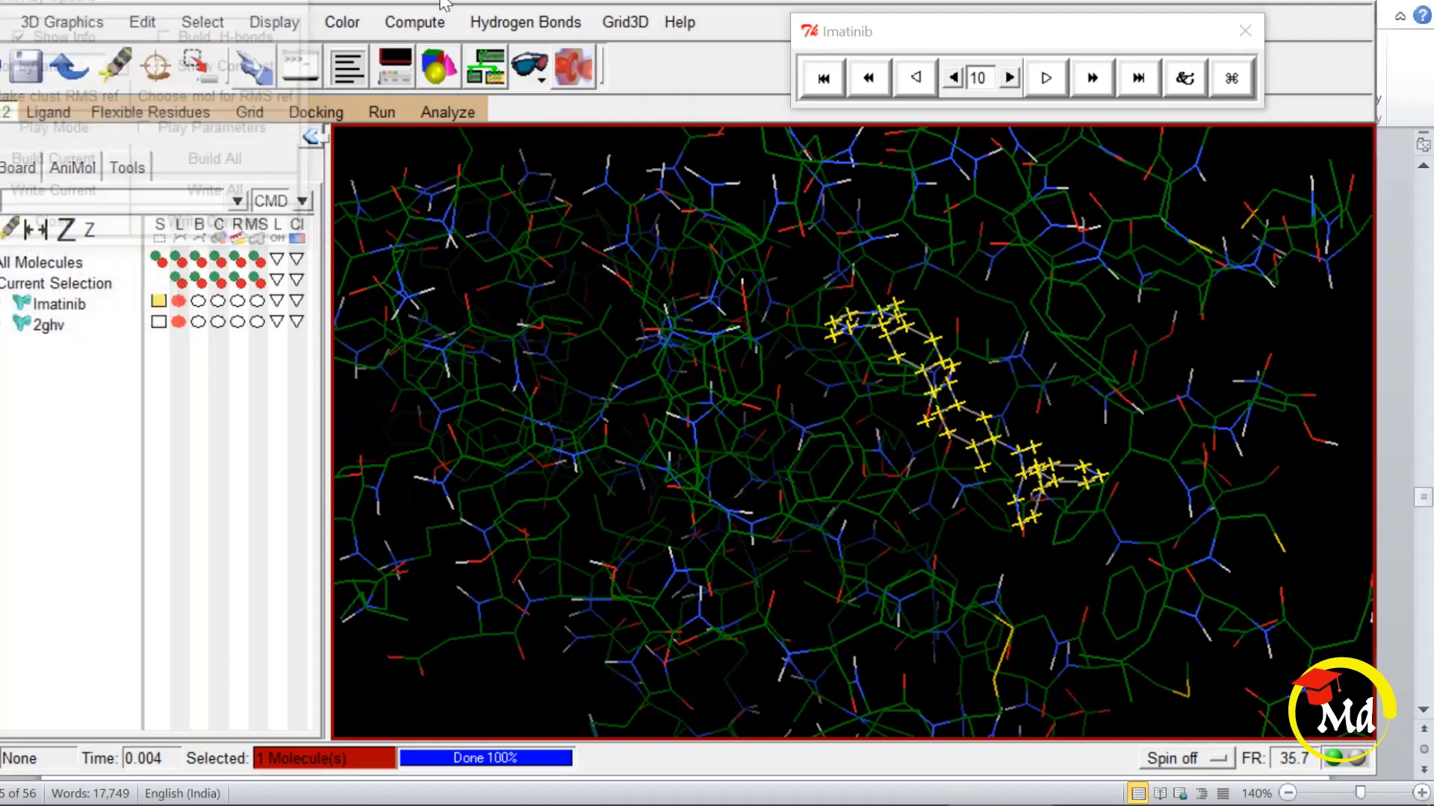
Compare the energy information of conformation 8 with that of conformation 10, ending on conformation 10.
{"action": "left_click", "coordinate": [954, 78]}
{"action": "left_click", "coordinate": [953, 78]}
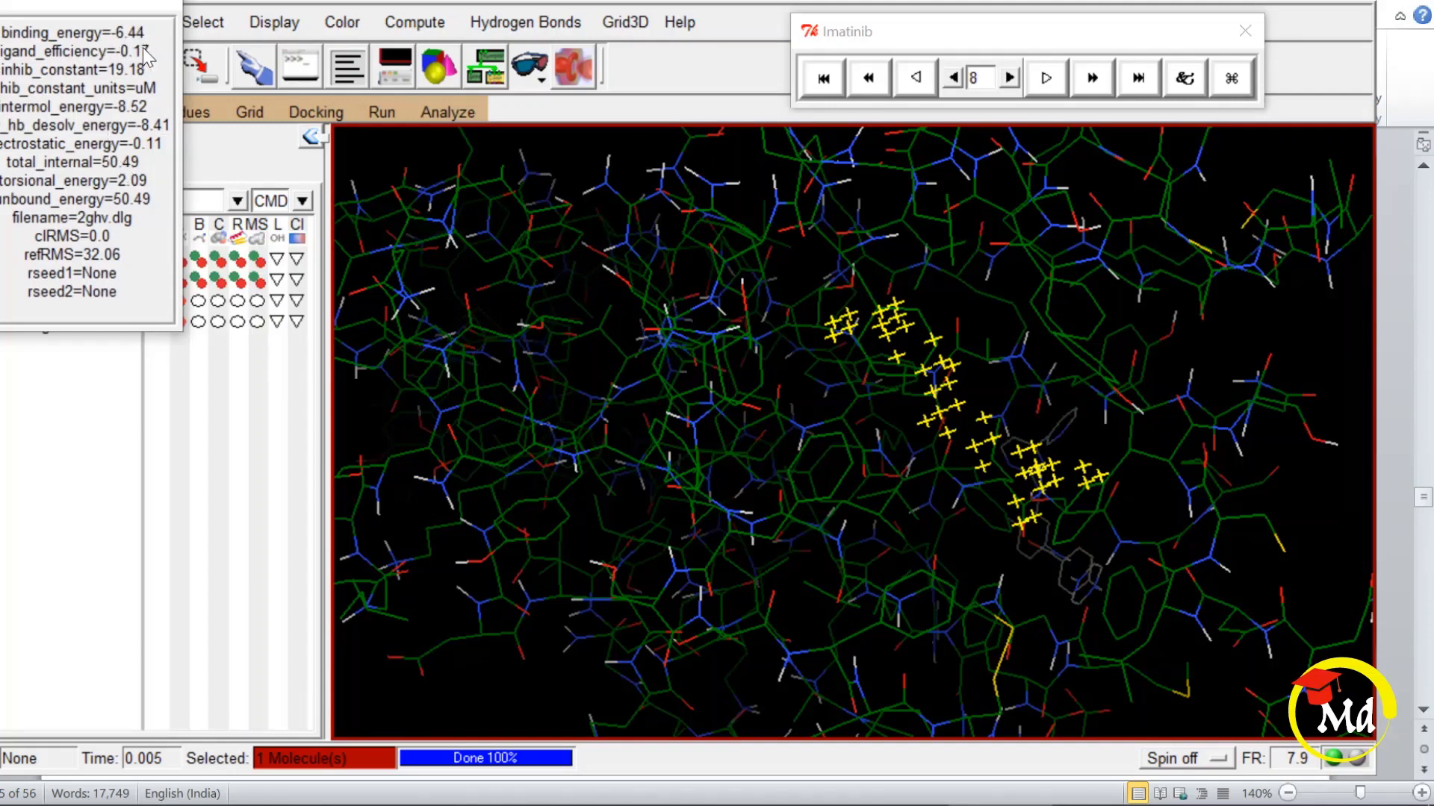
{"action": "left_click", "coordinate": [1010, 78]}
{"action": "left_click", "coordinate": [1009, 78]}
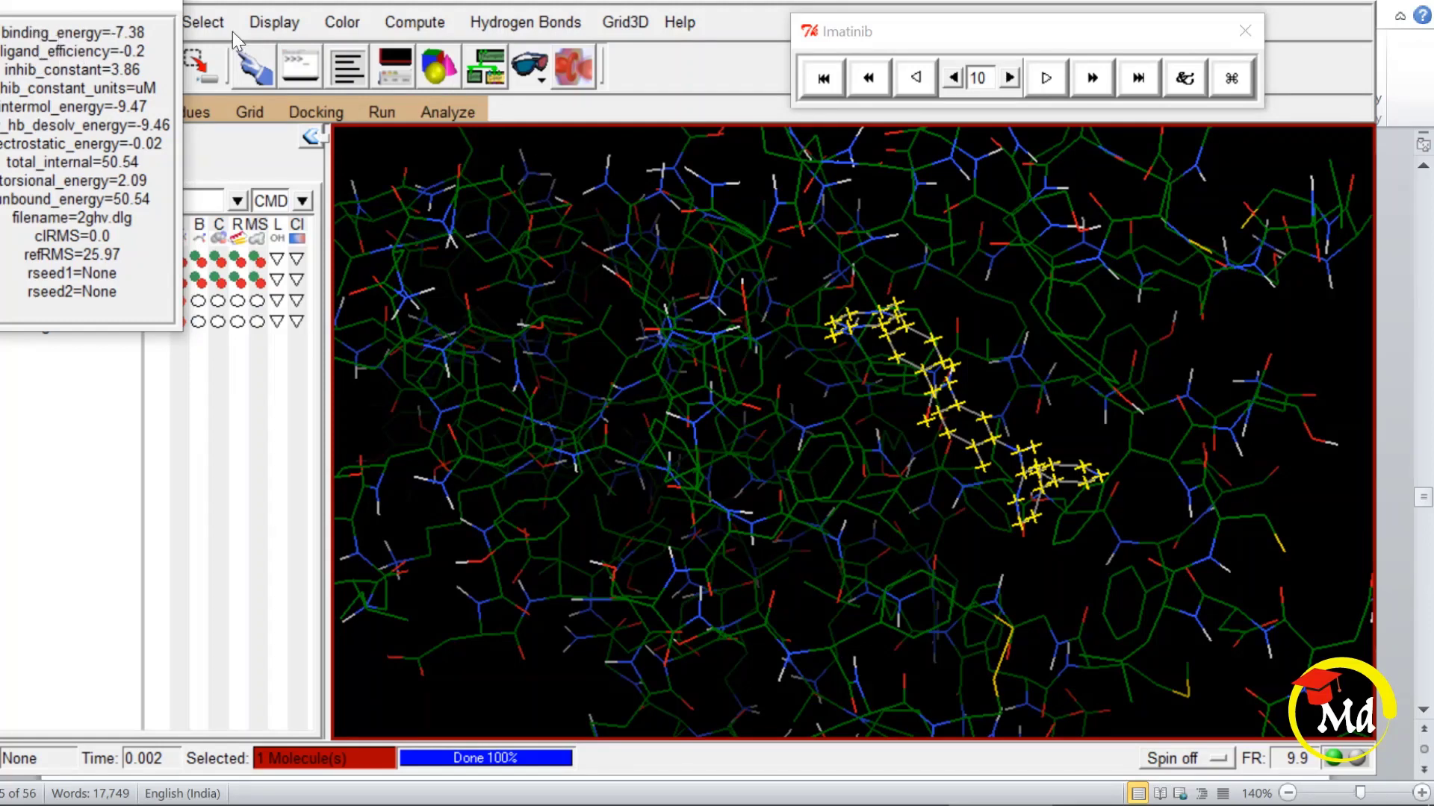
Close the conformation player and show the docking interactions between Imatinib and the protein.
{"action": "left_click", "coordinate": [1244, 31]}
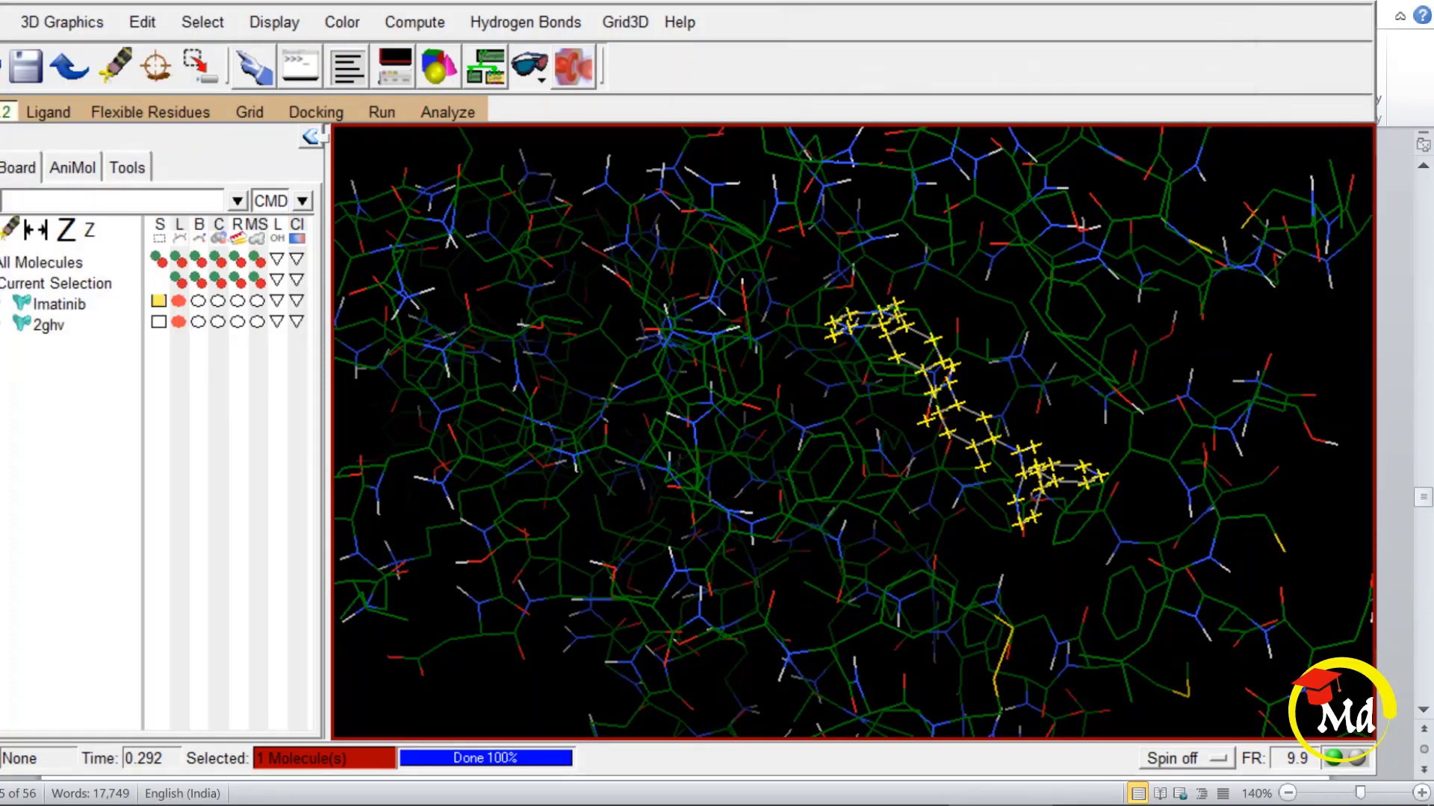
{"action": "left_click", "coordinate": [439, 116]}
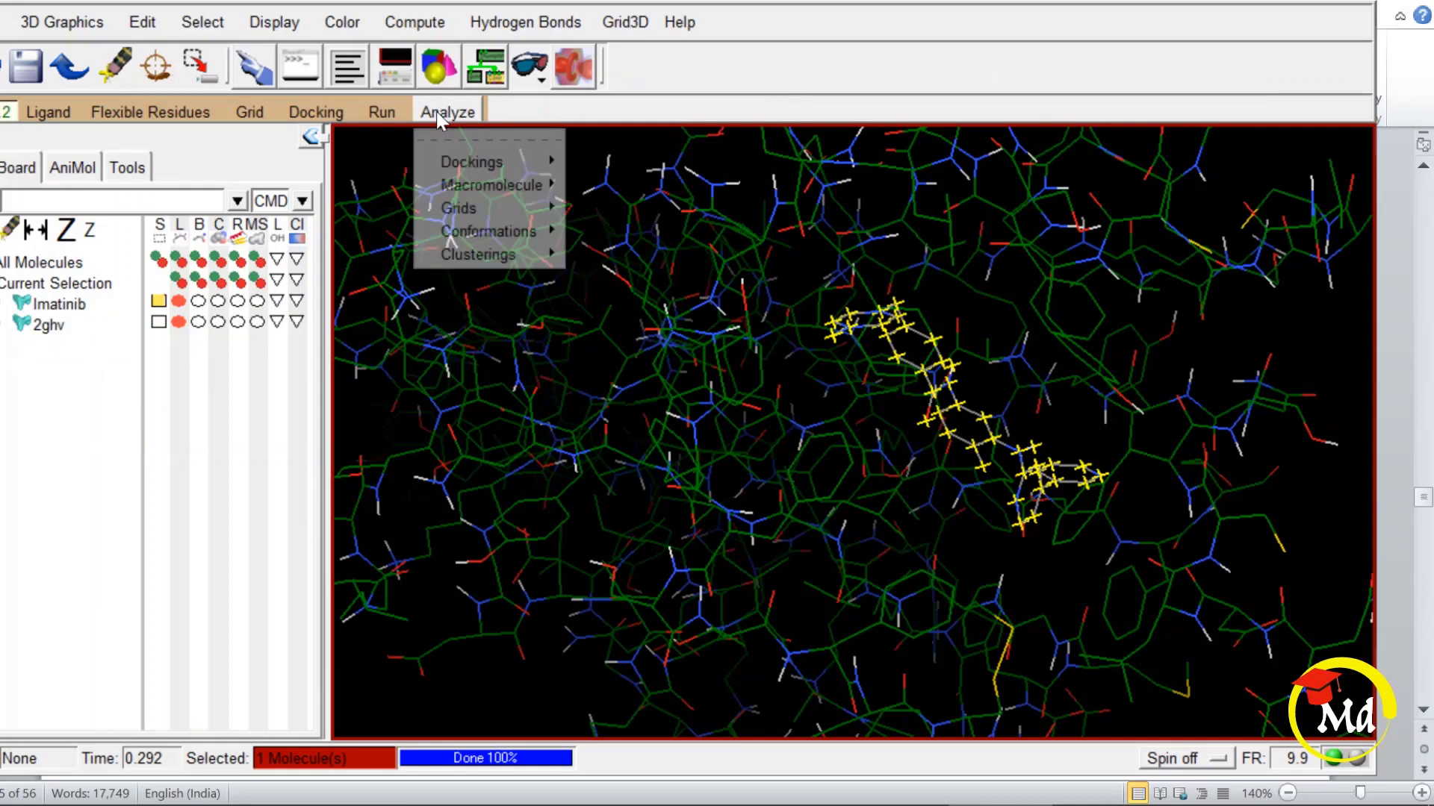
{"action": "left_click", "coordinate": [803, 70]}
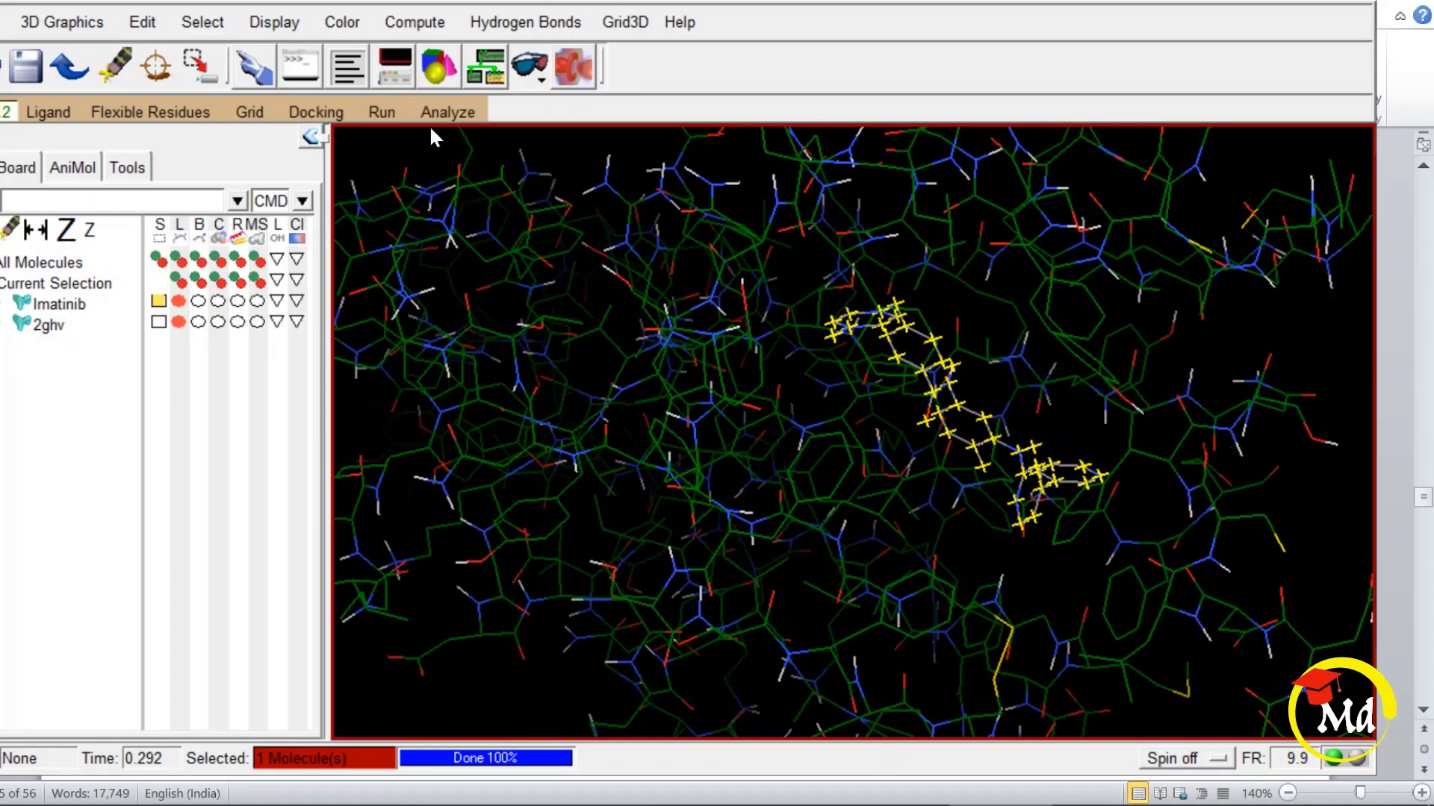
{"action": "left_click", "coordinate": [445, 112]}
{"action": "mouse_move", "coordinate": [527, 156]}
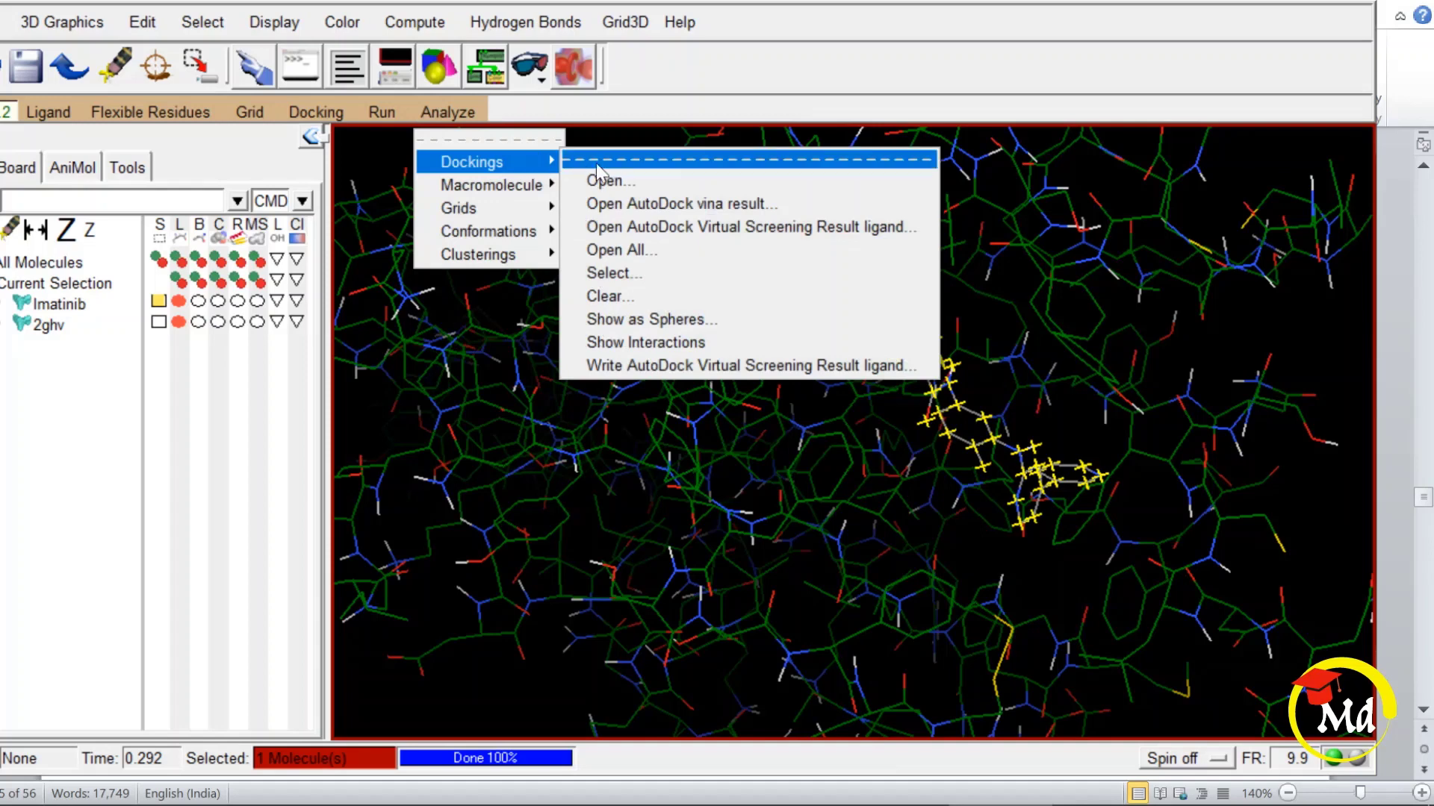
{"action": "left_click", "coordinate": [692, 342]}
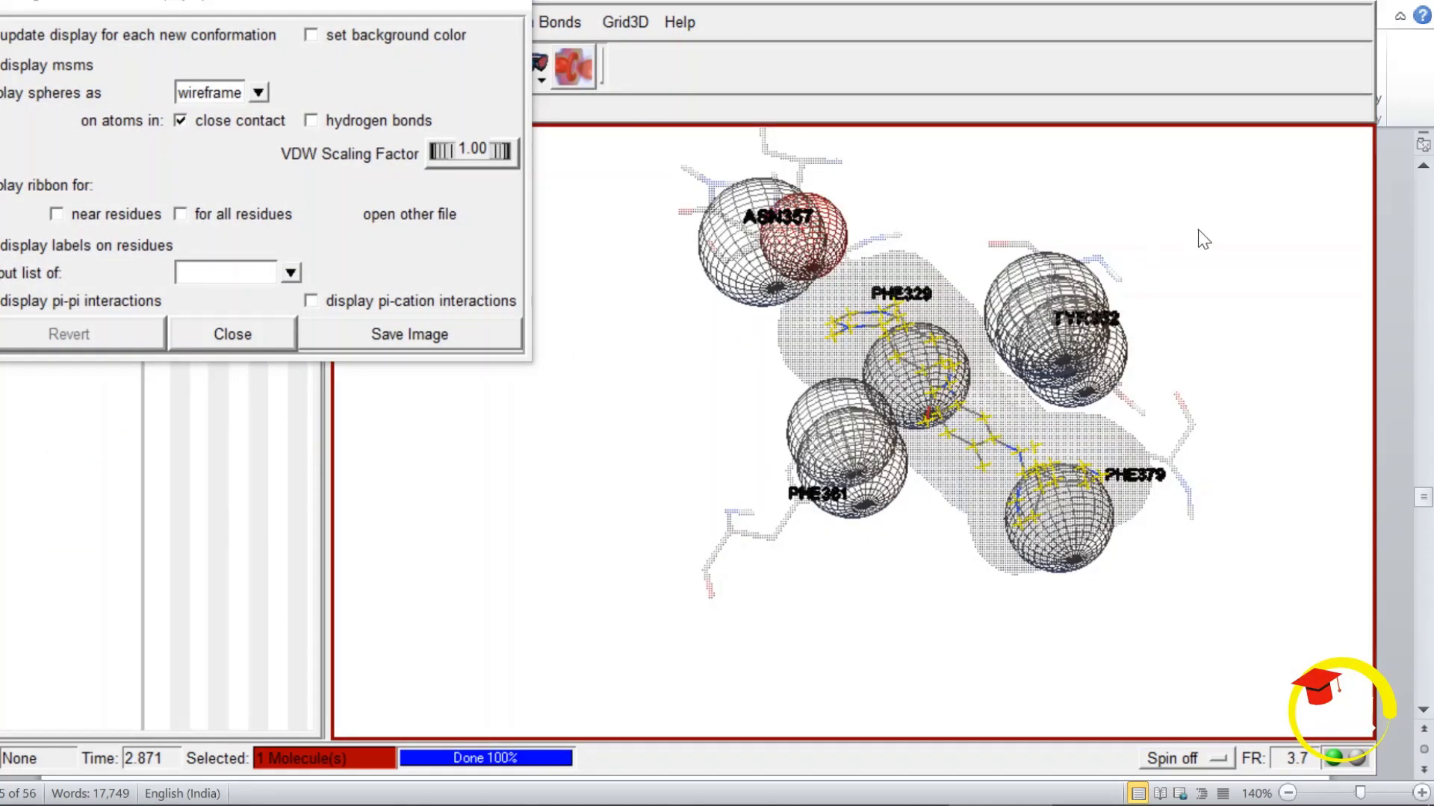
Examine the labelled residues and close-contact spheres around Imatinib from different angles.
{"action": "left_click_drag", "start_coordinate": [1198, 230], "coordinate": [1143, 294]}
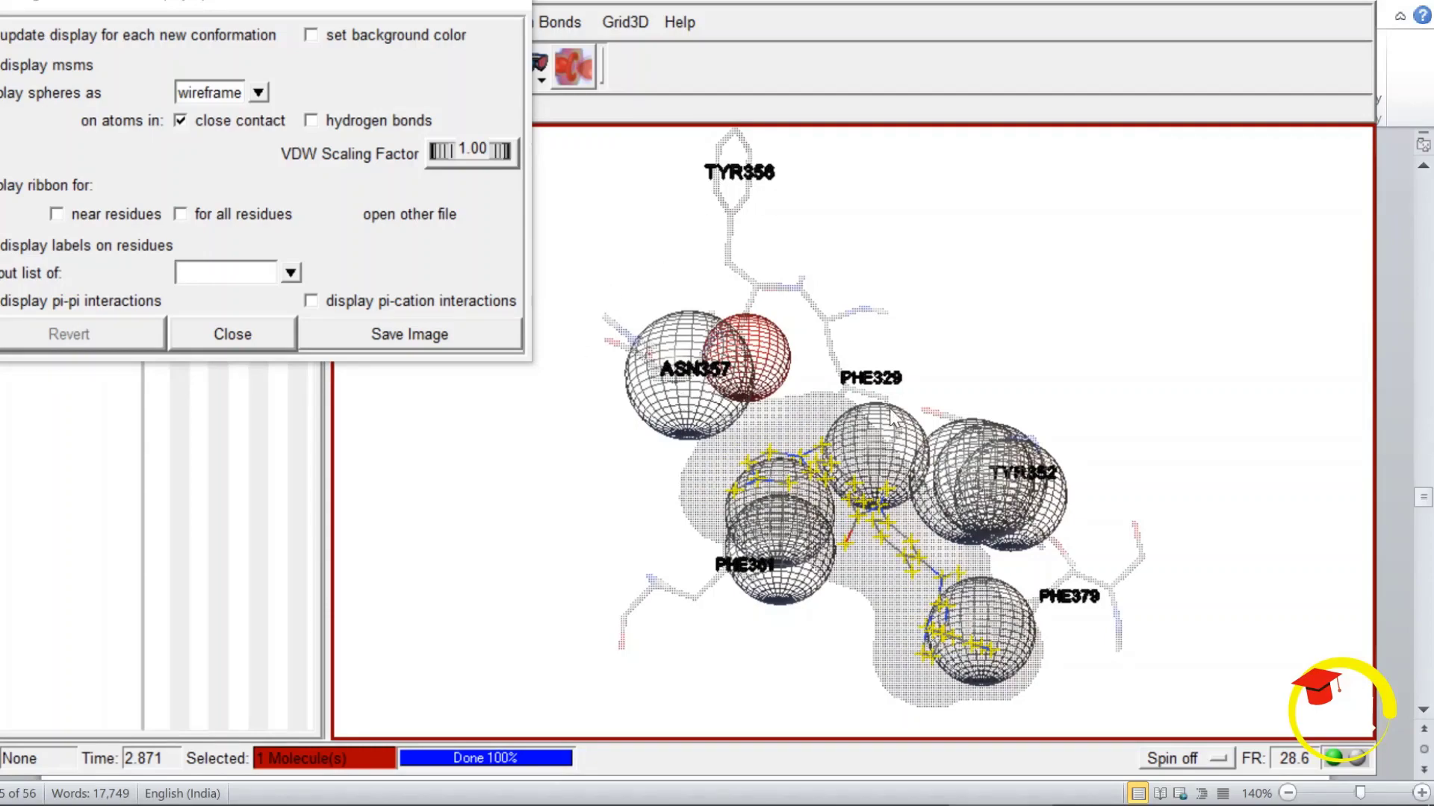
{"action": "left_click_drag", "start_coordinate": [786, 602], "coordinate": [765, 530]}
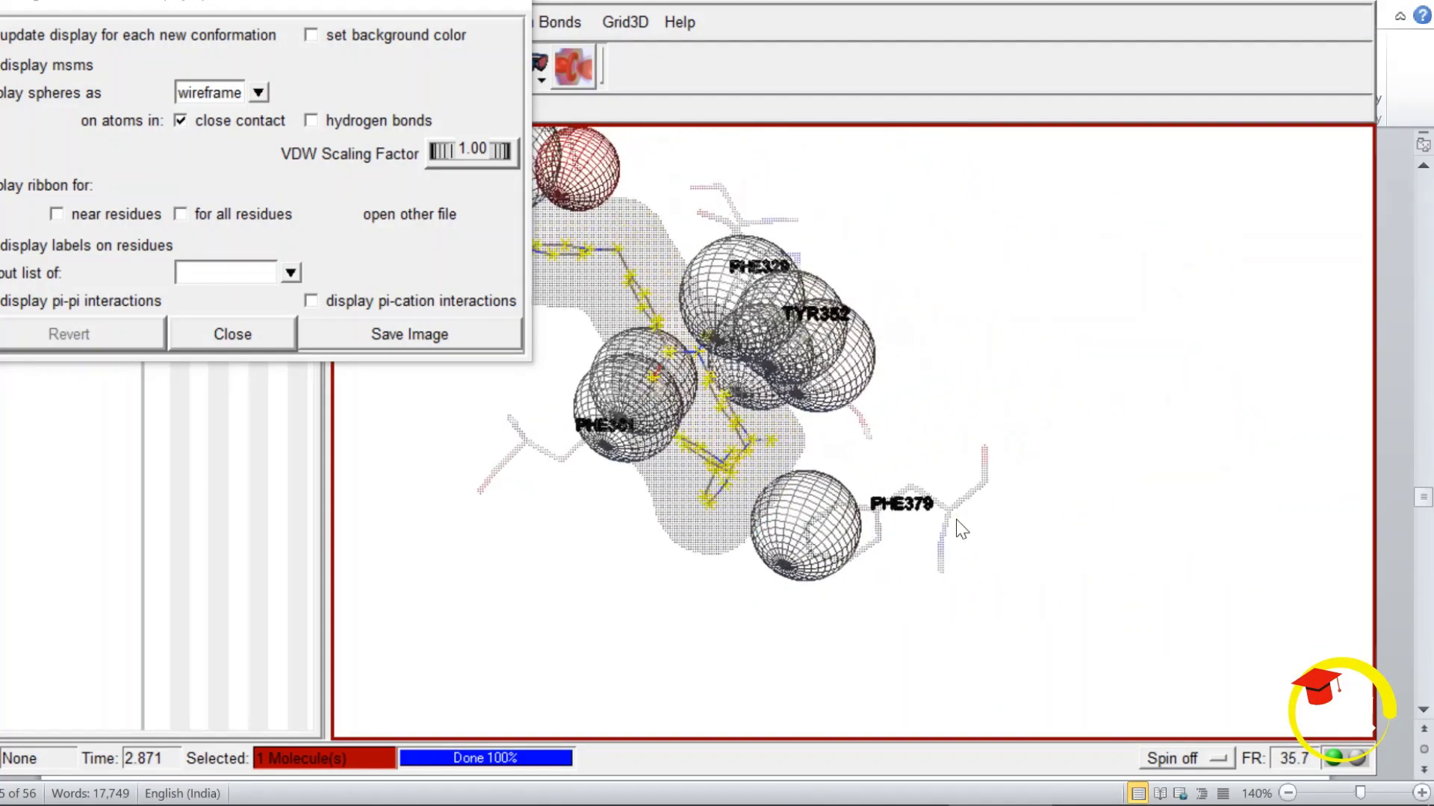
{"action": "left_click_drag", "start_coordinate": [695, 386], "coordinate": [894, 453]}
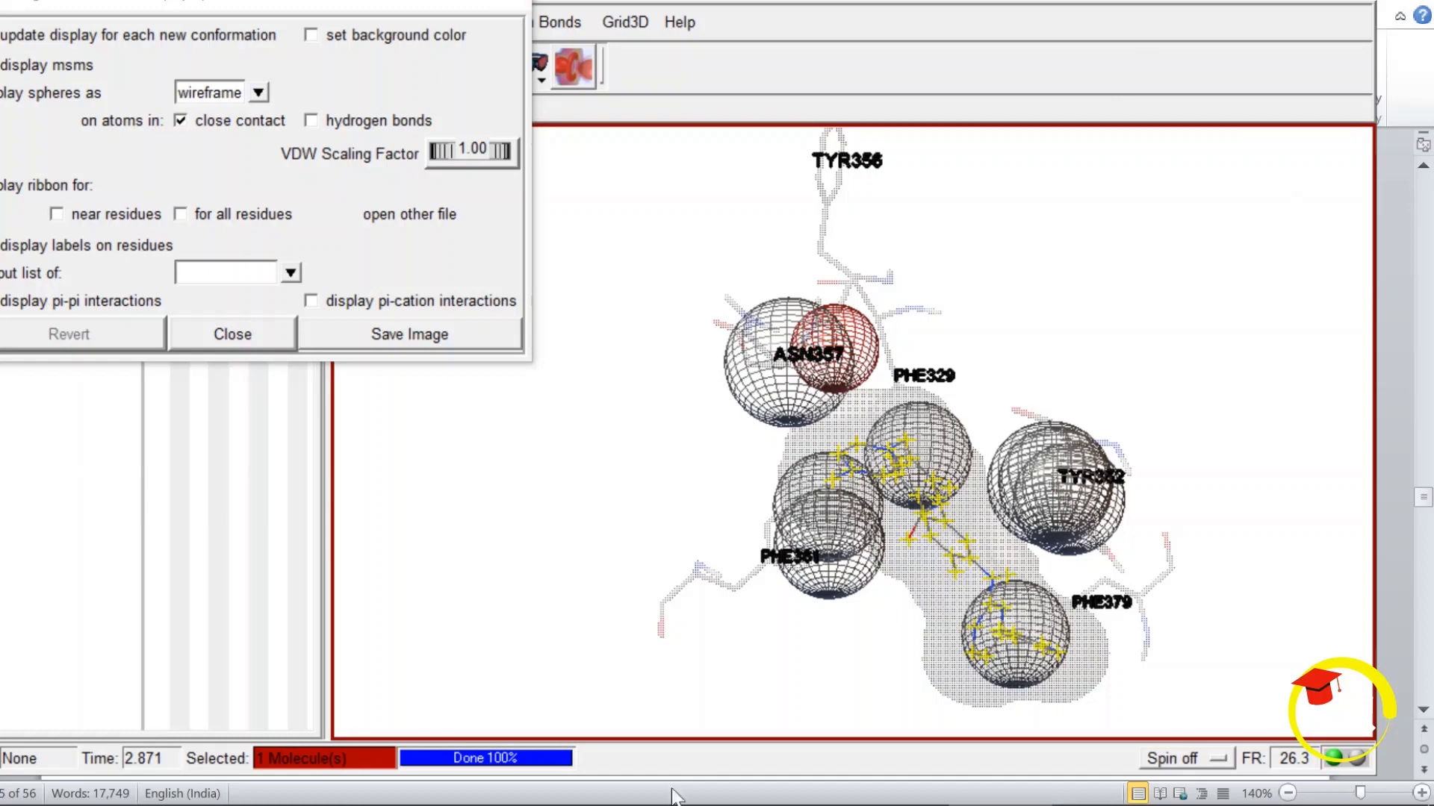
{"action": "left_click_drag", "start_coordinate": [1025, 172], "coordinate": [1110, 498]}
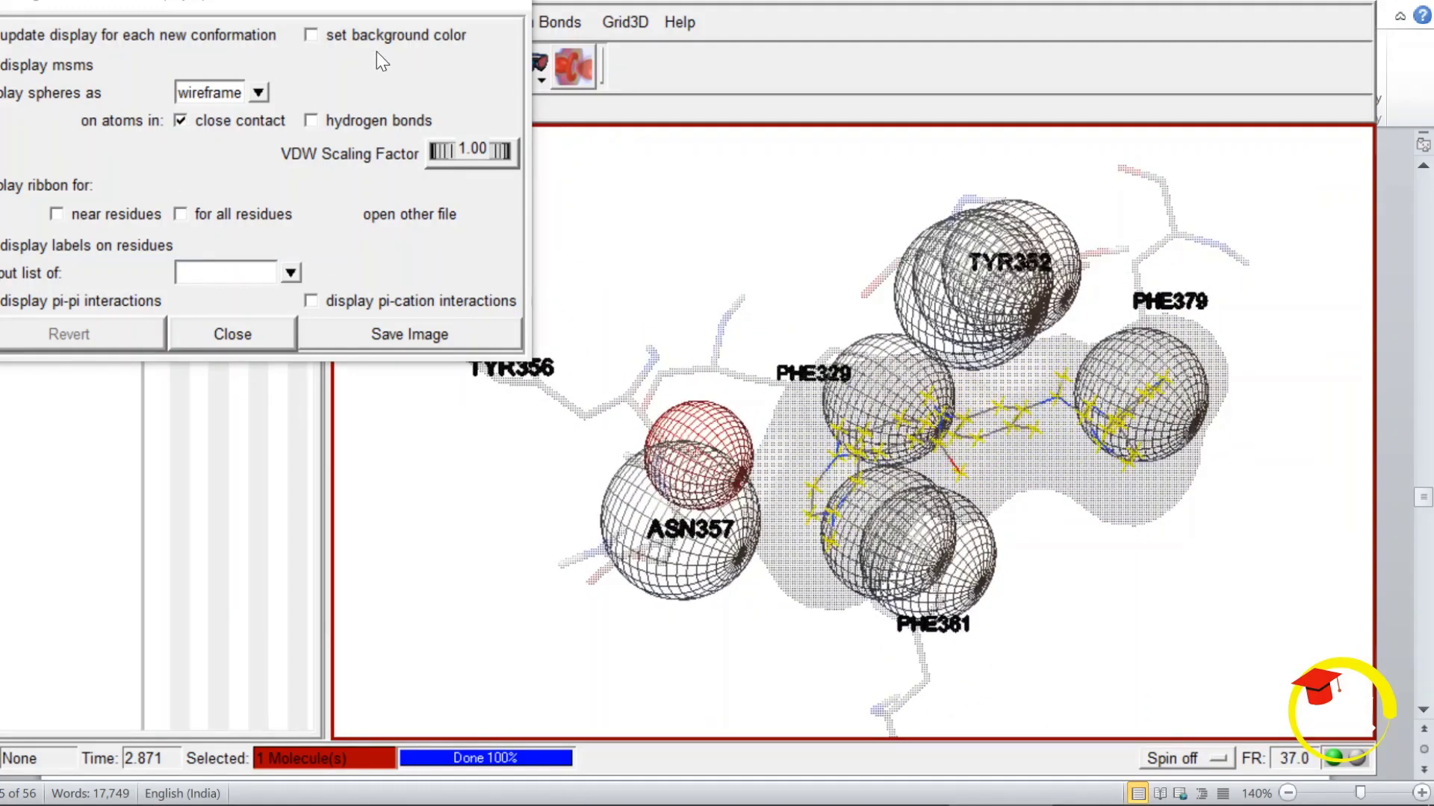
Clear the Imatinib selection, moving the interactions display options aside to reach it and back.
{"action": "left_click_drag", "start_coordinate": [356, 2], "coordinate": [277, 377]}
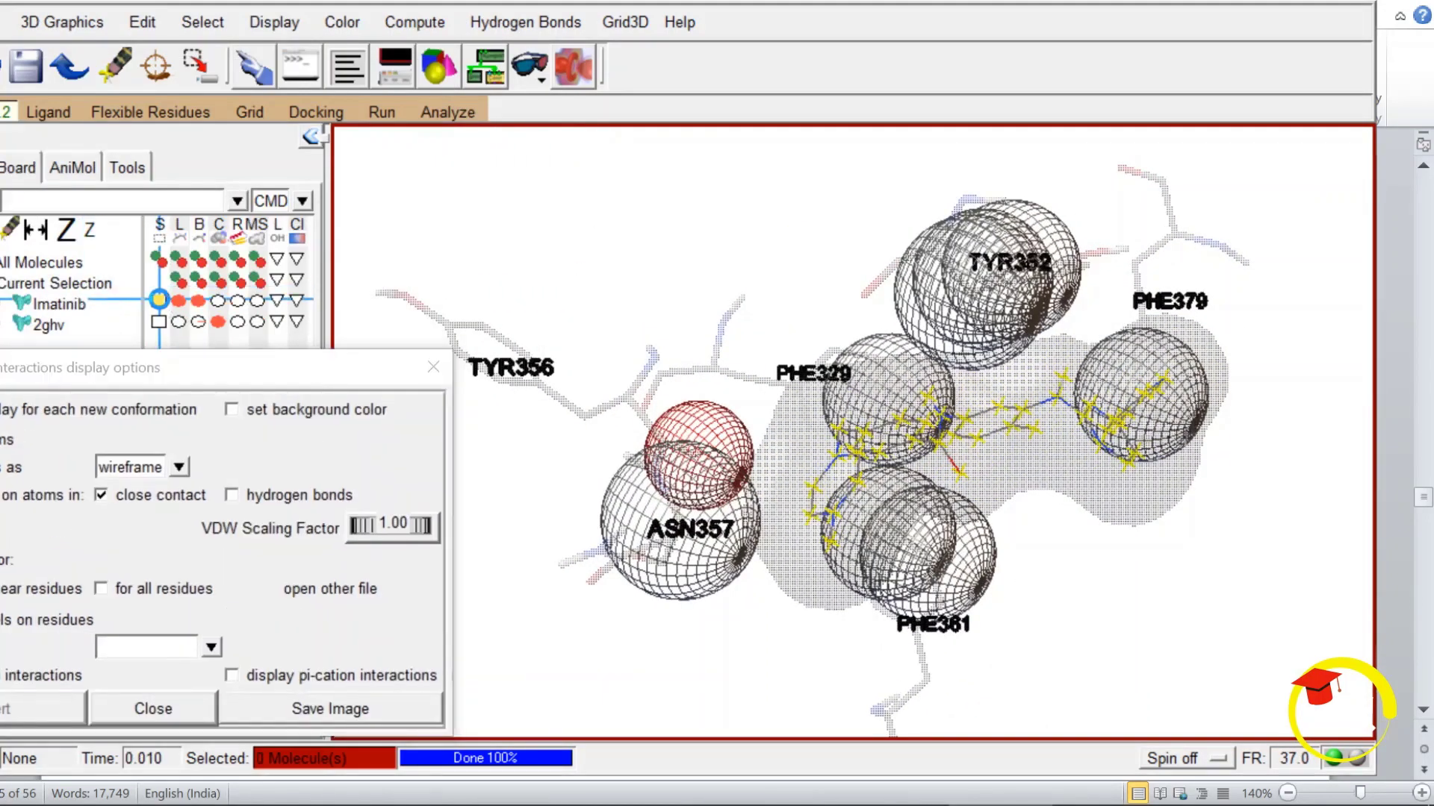
{"action": "left_click", "coordinate": [158, 300]}
{"action": "left_click_drag", "start_coordinate": [314, 372], "coordinate": [463, 0]}
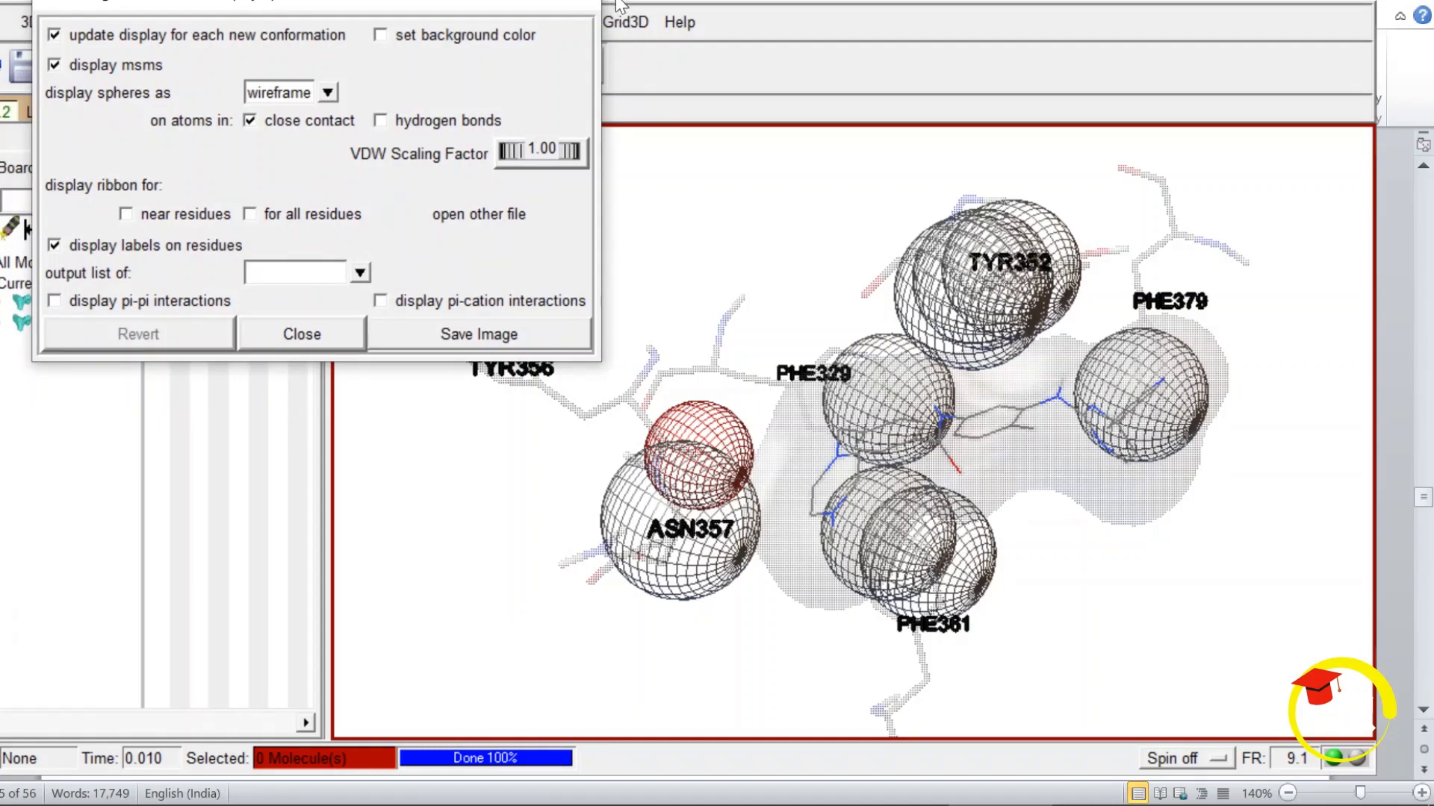
Try green, blue, purple, yellow and teal background colours behind the docked complex, ending on white, and close the colour chooser.
{"action": "left_click", "coordinate": [405, 34]}
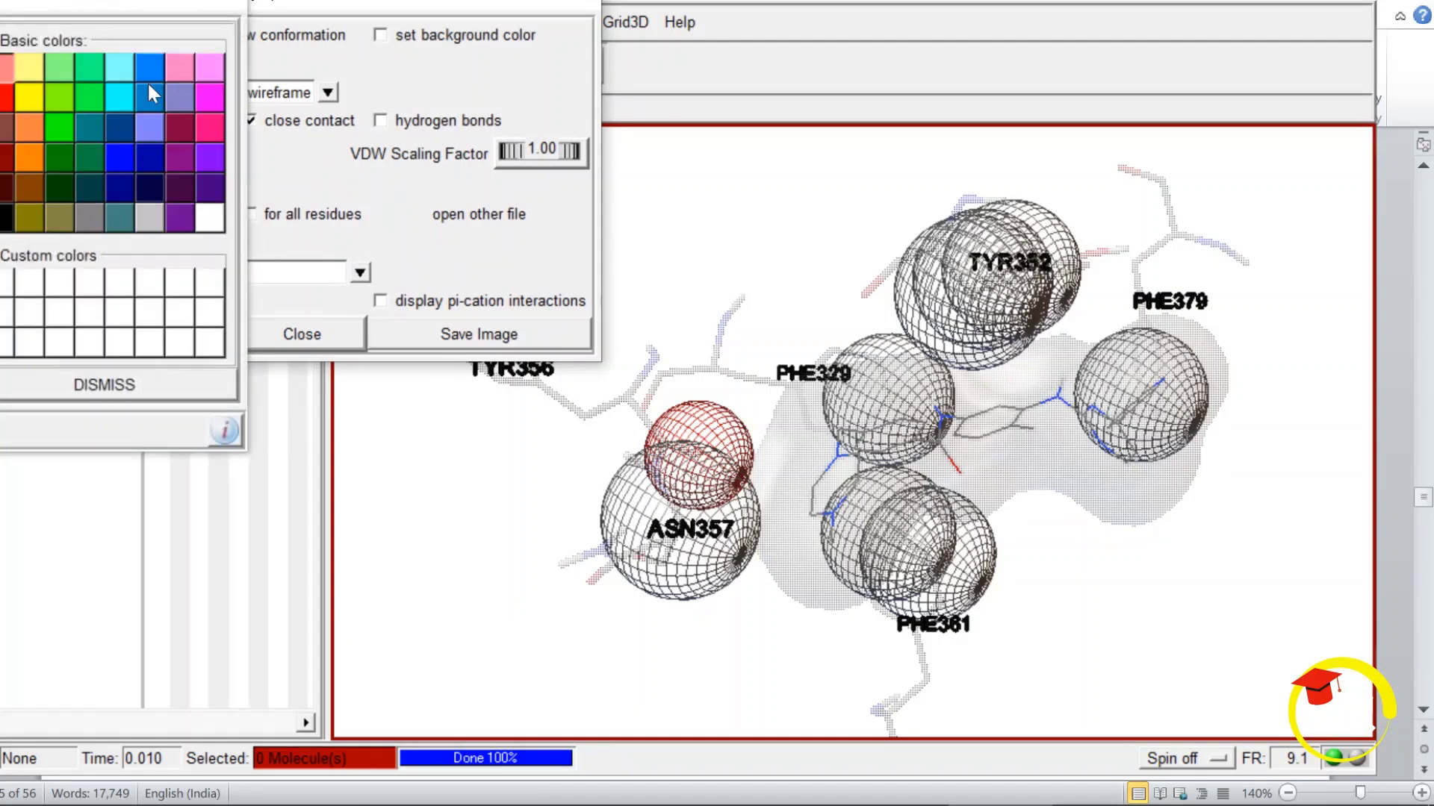
{"action": "left_click", "coordinate": [89, 97]}
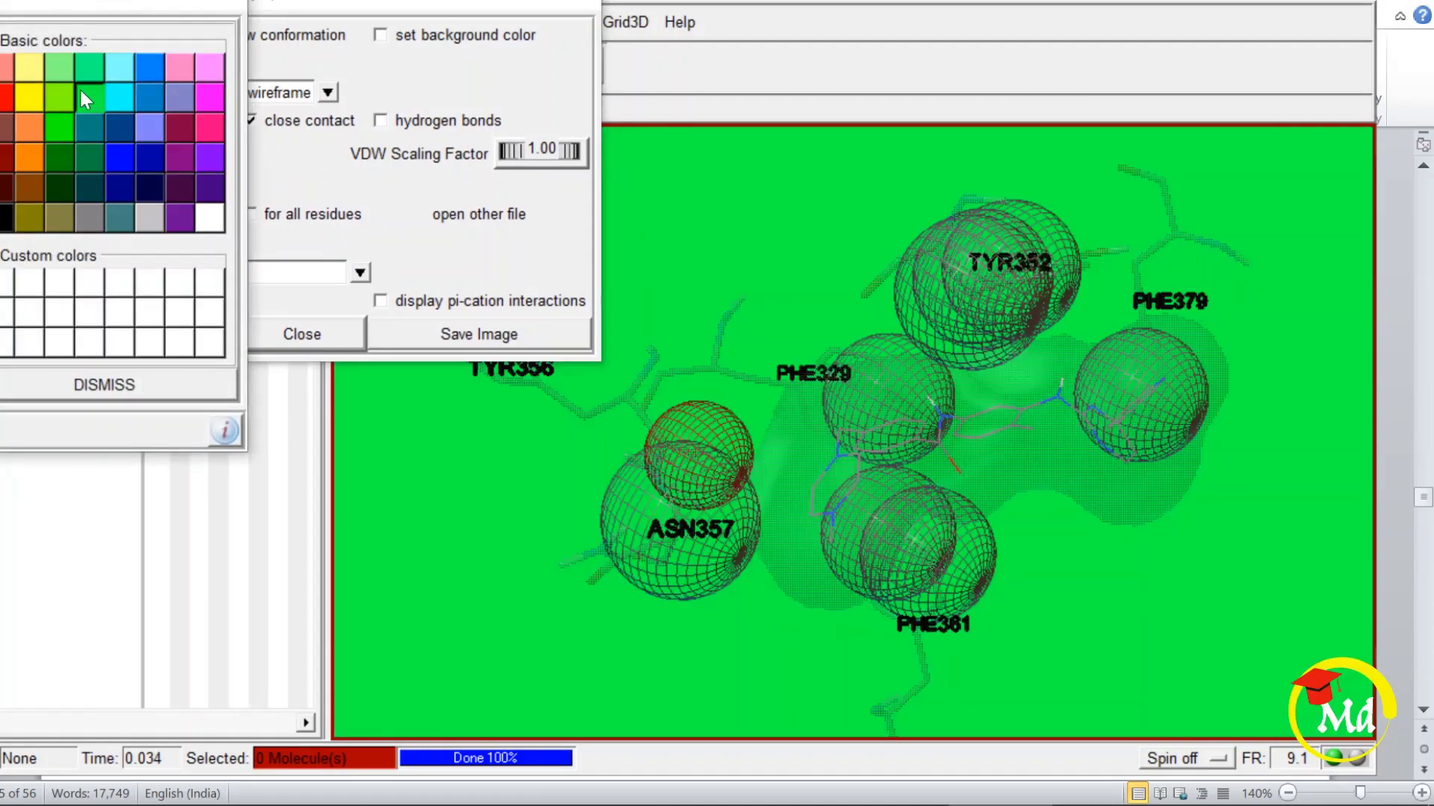
{"action": "left_click", "coordinate": [89, 66]}
{"action": "left_click", "coordinate": [145, 72]}
{"action": "left_click", "coordinate": [124, 144]}
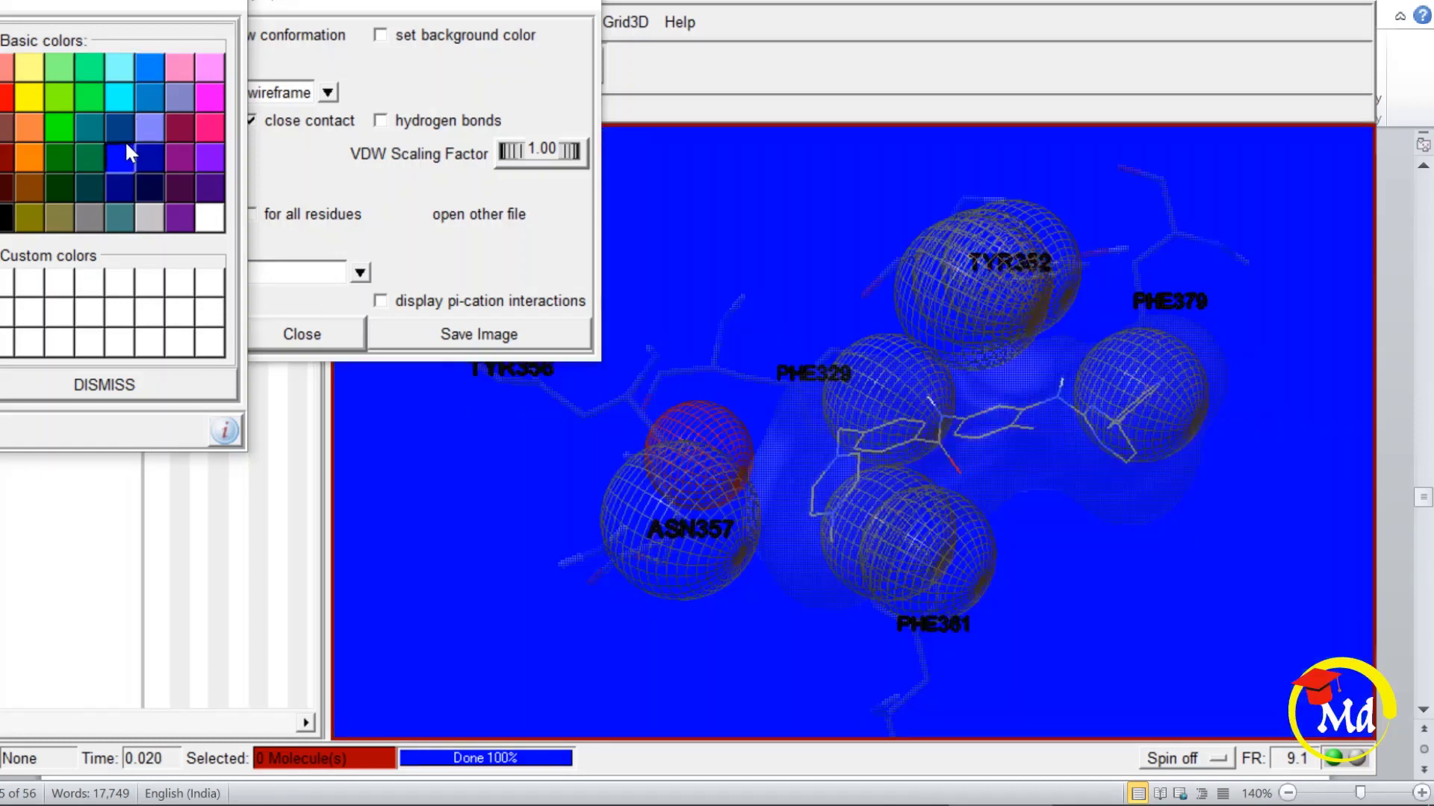
{"action": "left_click", "coordinate": [182, 146]}
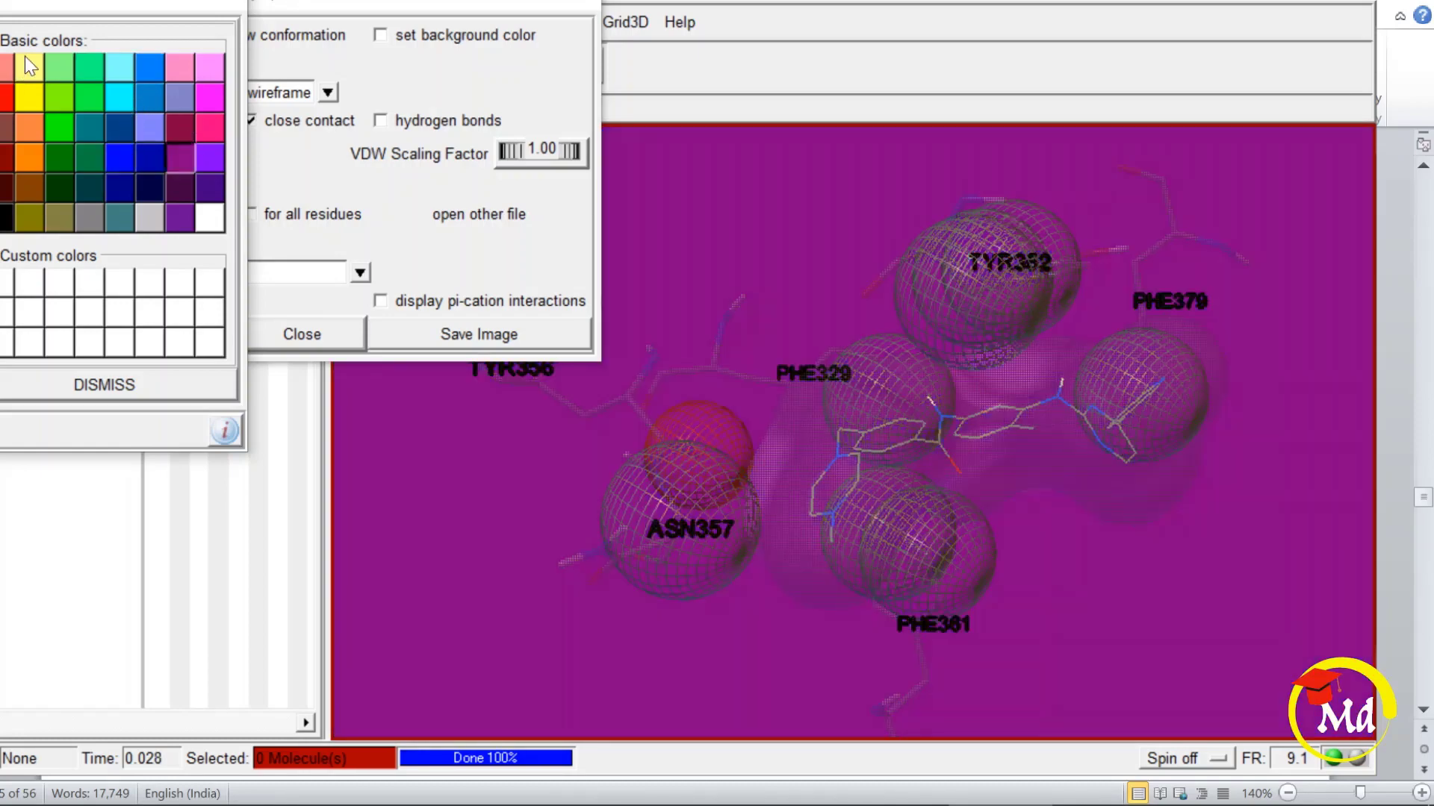
{"action": "left_click", "coordinate": [37, 66]}
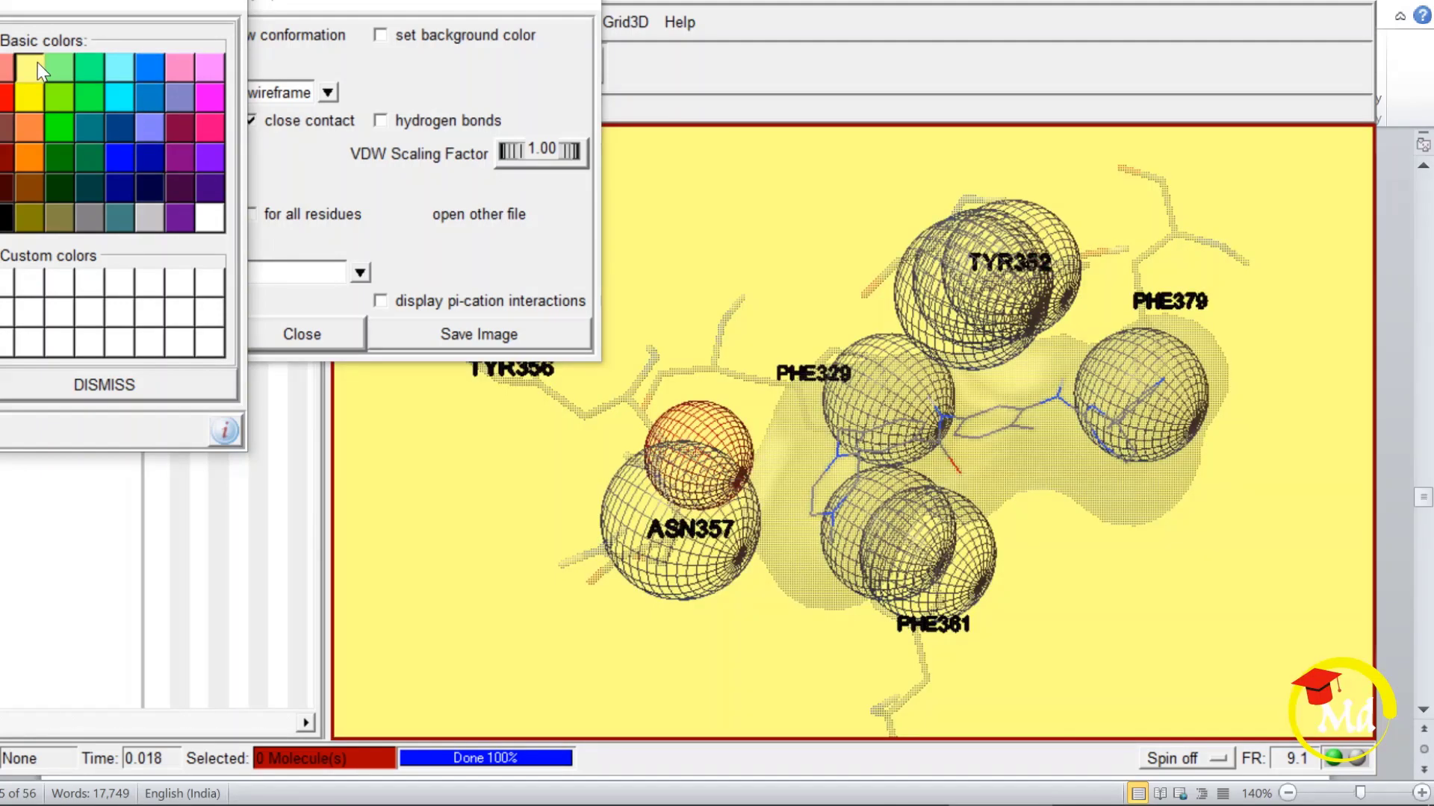
{"action": "left_click", "coordinate": [128, 227]}
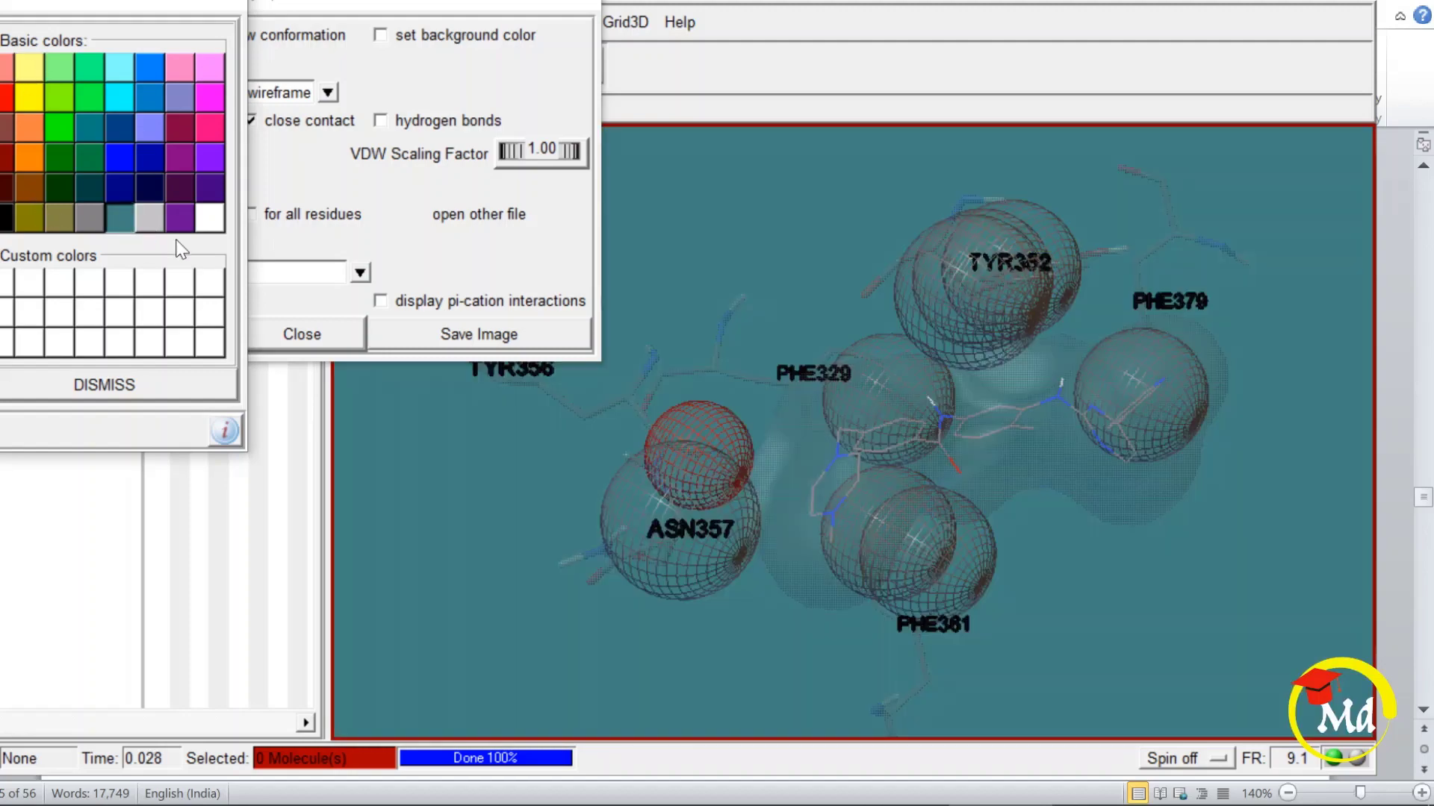
{"action": "left_click", "coordinate": [158, 226]}
{"action": "left_click", "coordinate": [188, 230]}
{"action": "left_click", "coordinate": [157, 226]}
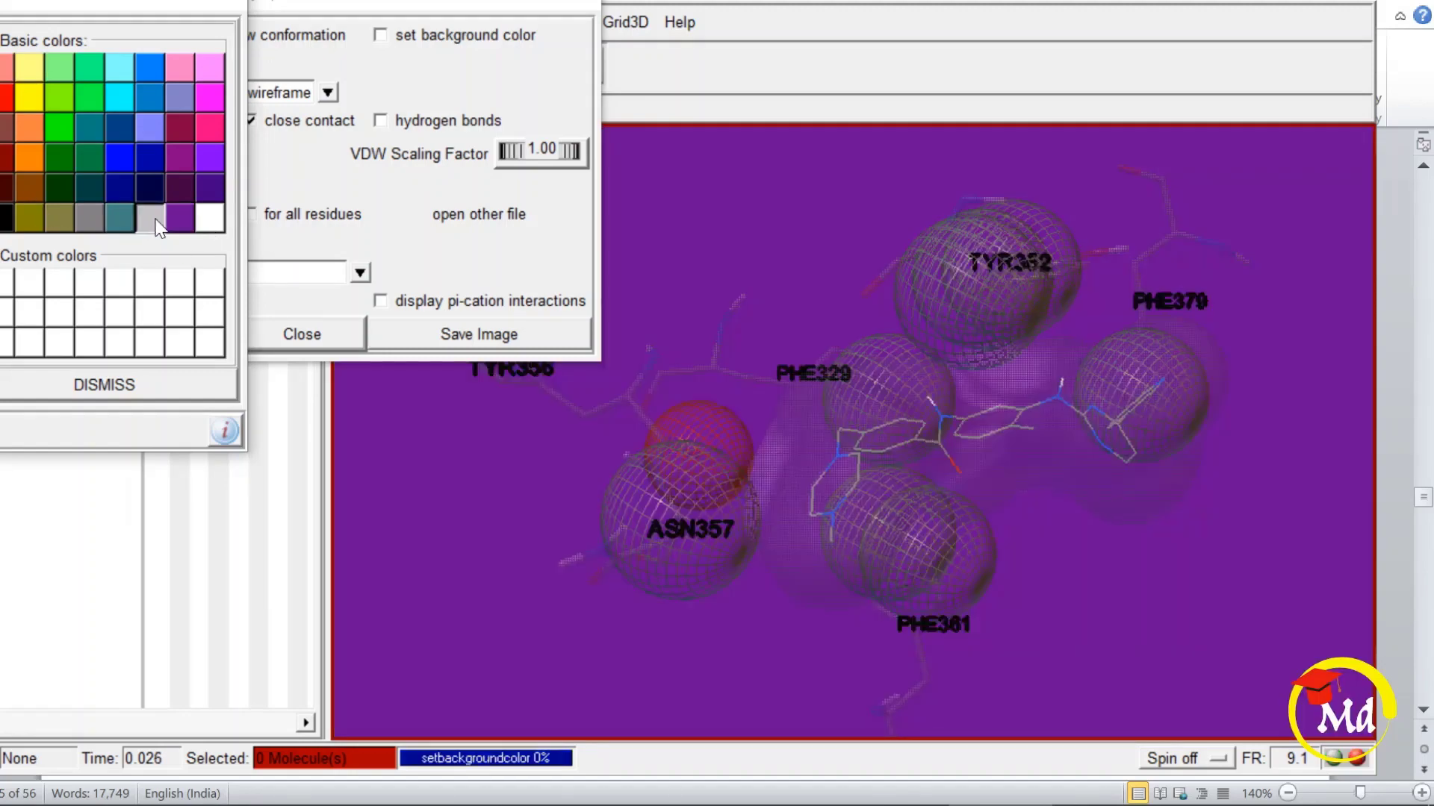
{"action": "left_click", "coordinate": [203, 229]}
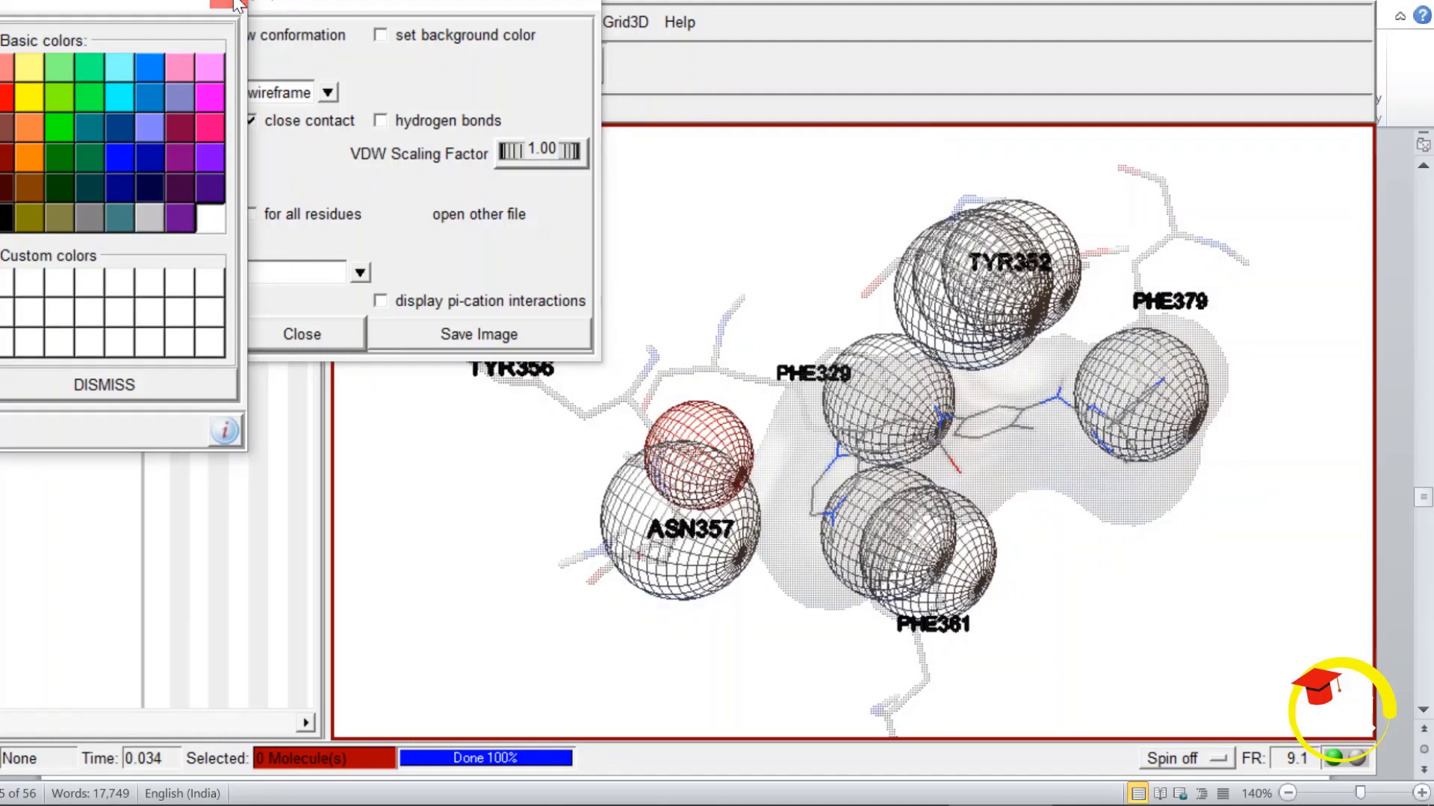
{"action": "left_click", "coordinate": [229, 6]}
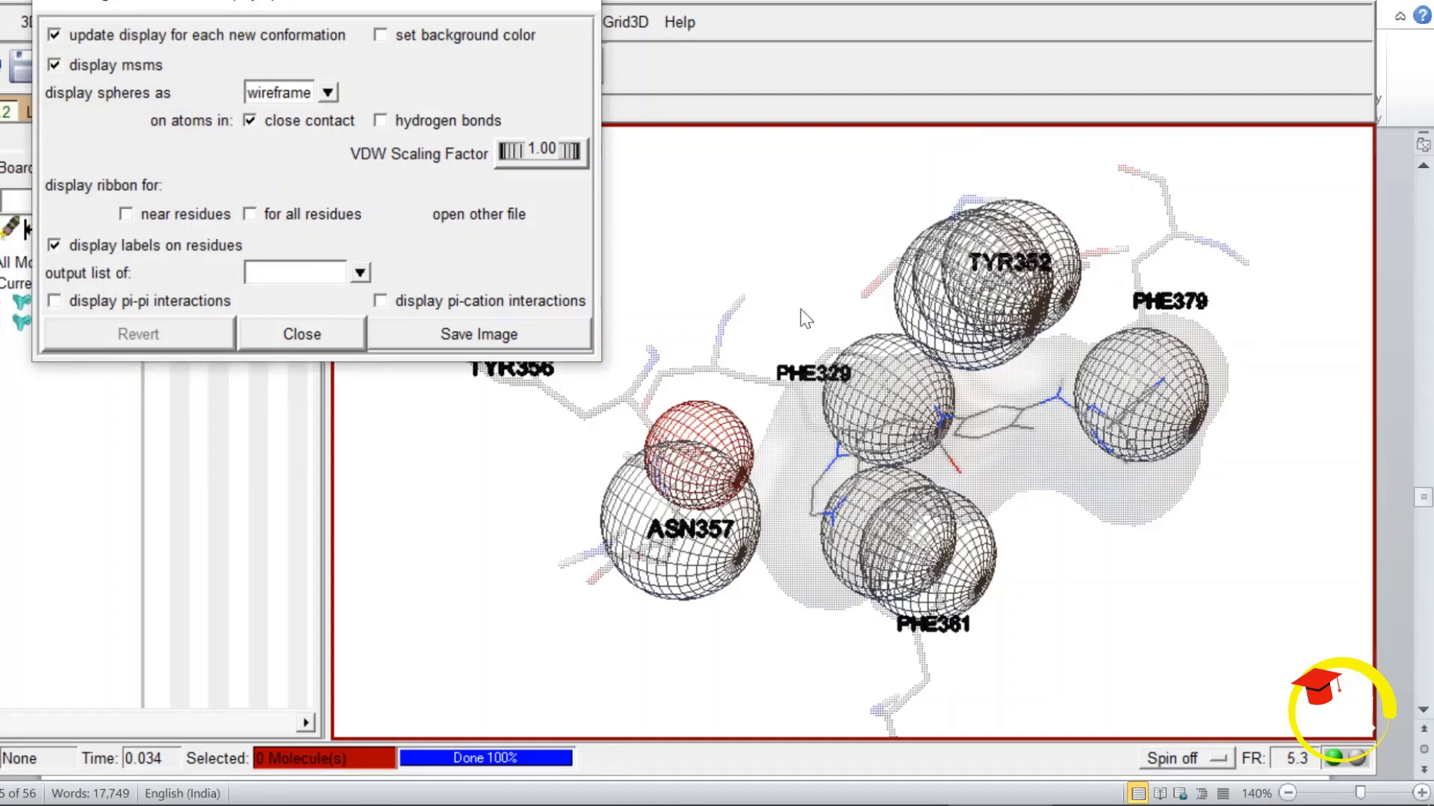
Try displaying the close-contact spheres as solid around Imatinib, and return them to wireframe.
{"action": "left_click", "coordinate": [330, 91]}
{"action": "left_click", "coordinate": [258, 138]}
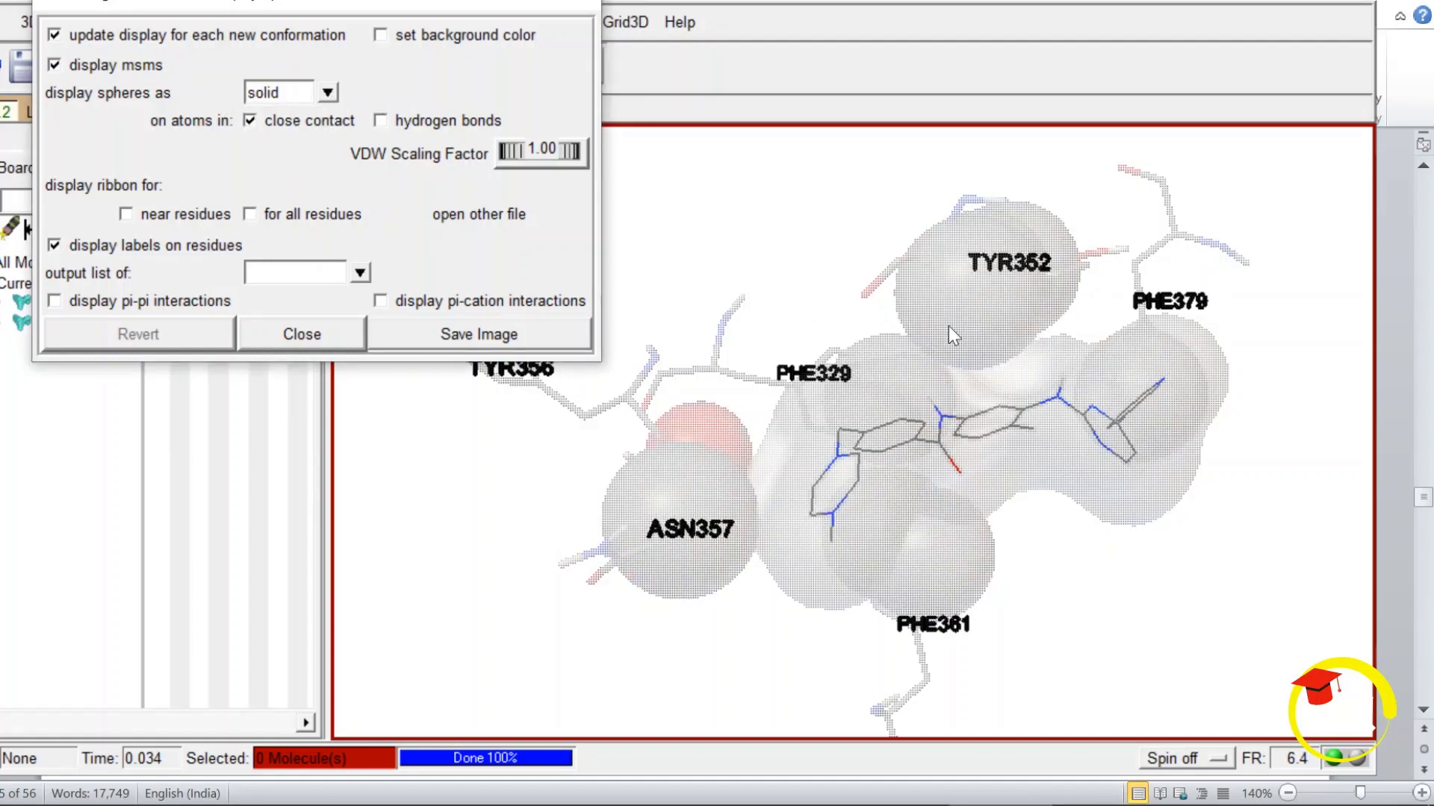
{"action": "middle_click_drag", "start_coordinate": [948, 325], "coordinate": [978, 276]}
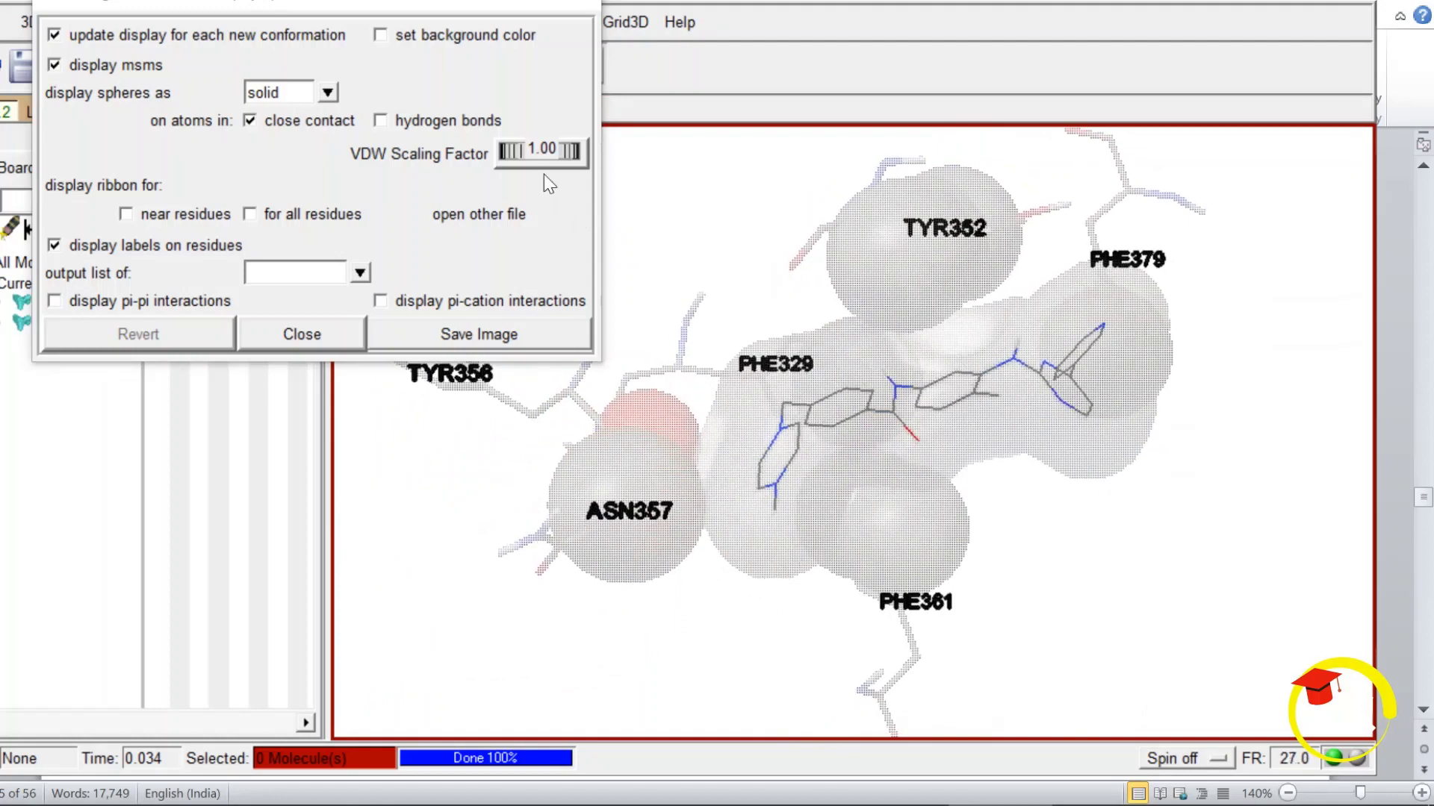
{"action": "left_click", "coordinate": [328, 93]}
{"action": "left_click", "coordinate": [306, 119]}
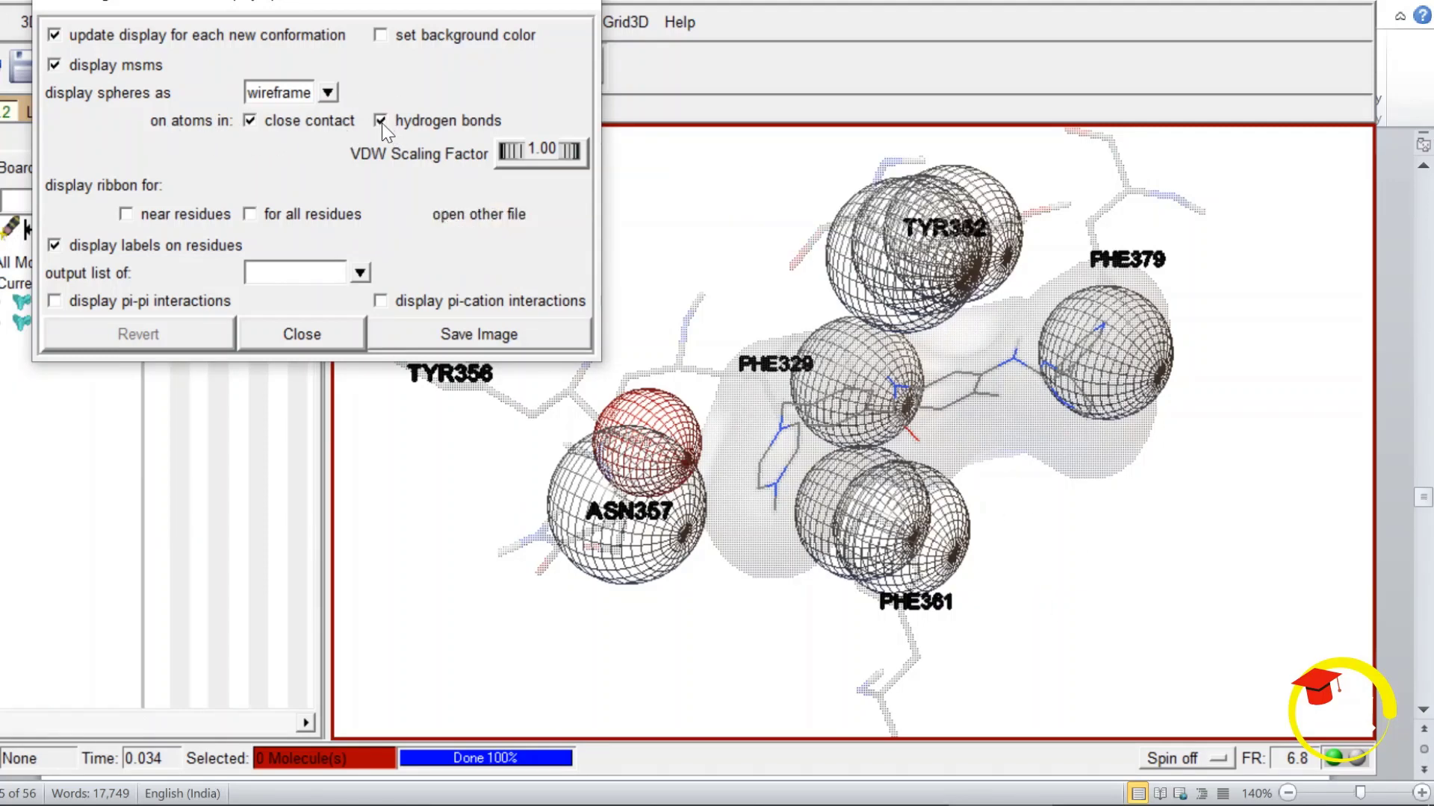
Turn on spheres for hydrogen-bond atoms, and hide and restore the close-contact spheres to compare the binding site.
{"action": "left_click_drag", "start_coordinate": [1016, 329], "coordinate": [1014, 286]}
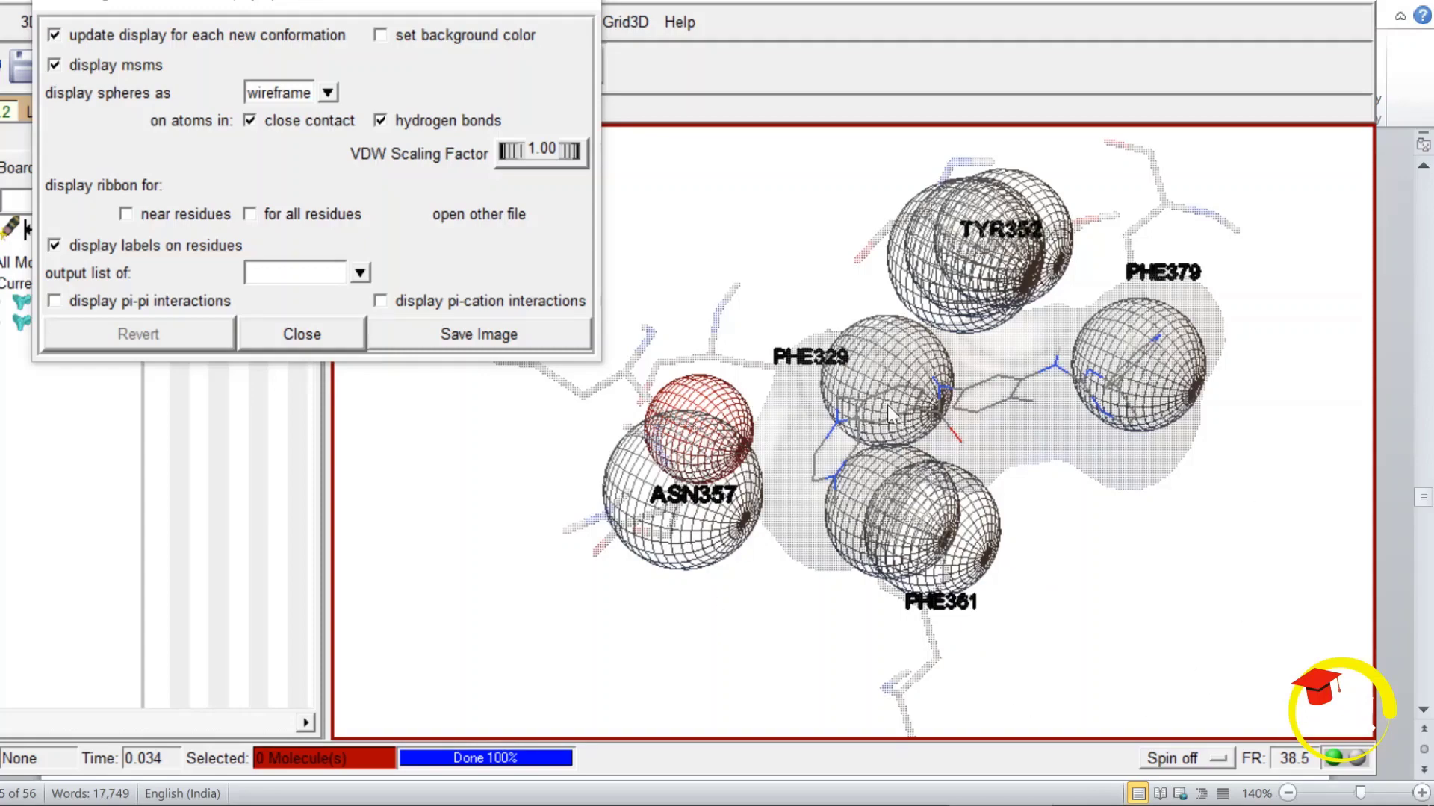
{"action": "left_click", "coordinate": [251, 121]}
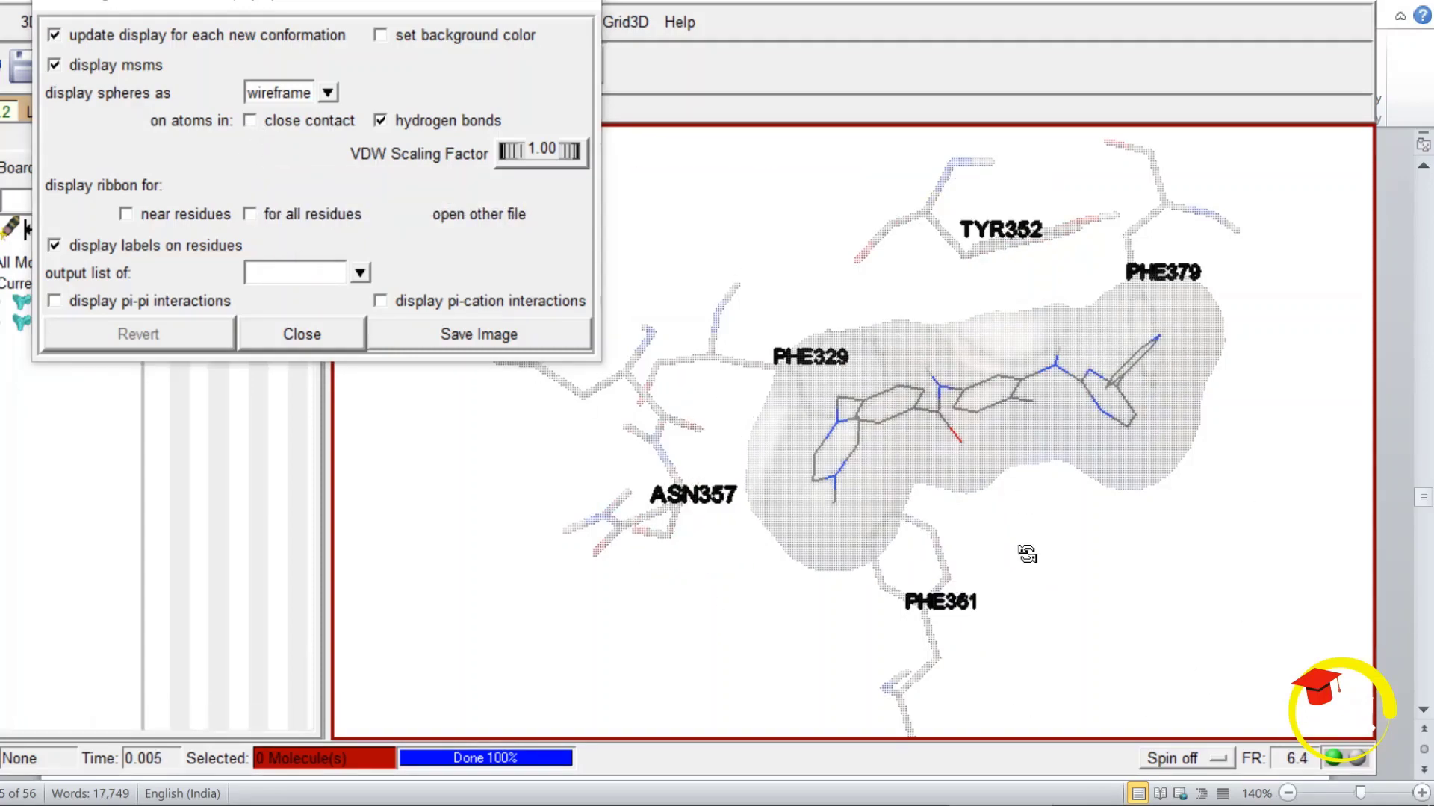
{"action": "left_click_drag", "start_coordinate": [1027, 553], "coordinate": [1065, 557]}
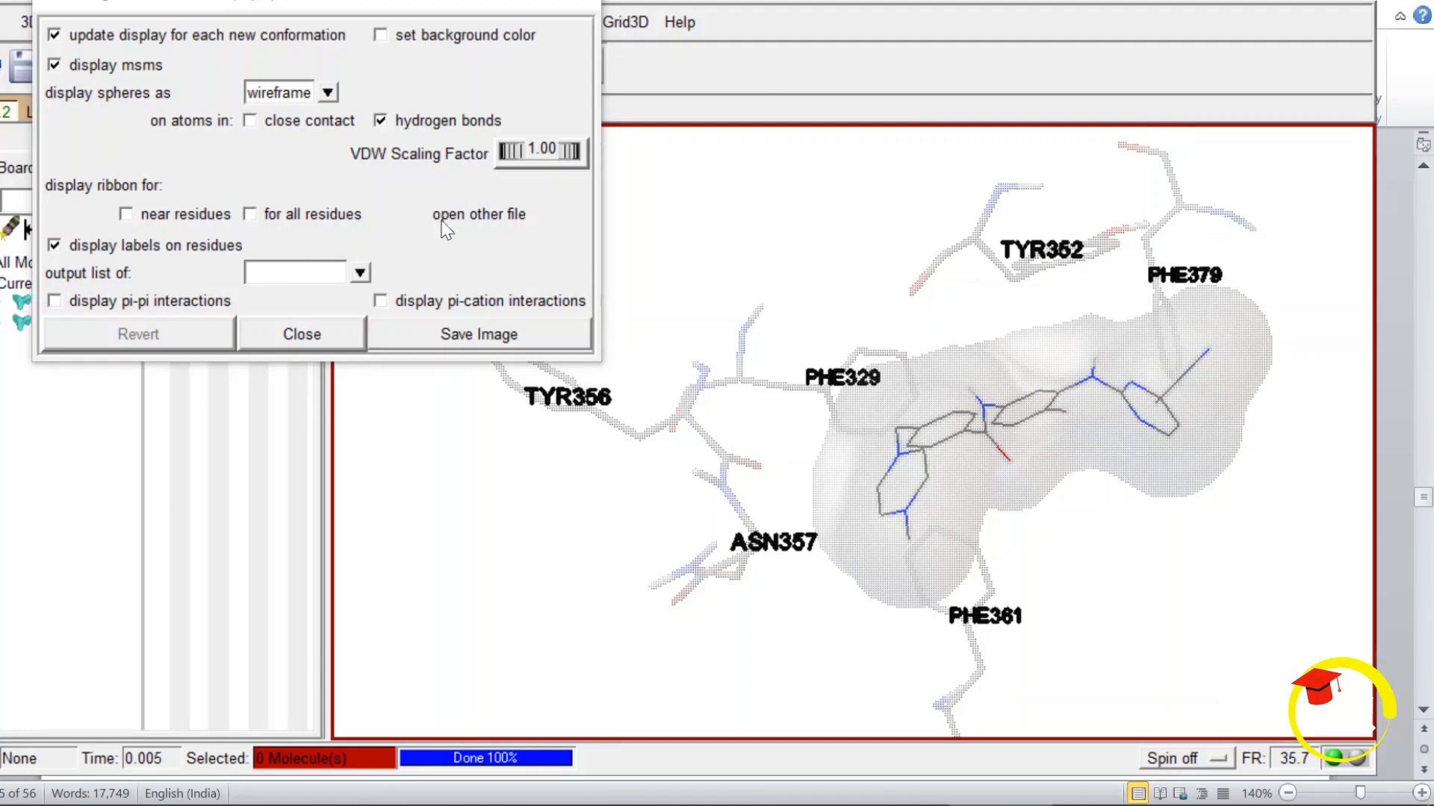
{"action": "left_click", "coordinate": [276, 124]}
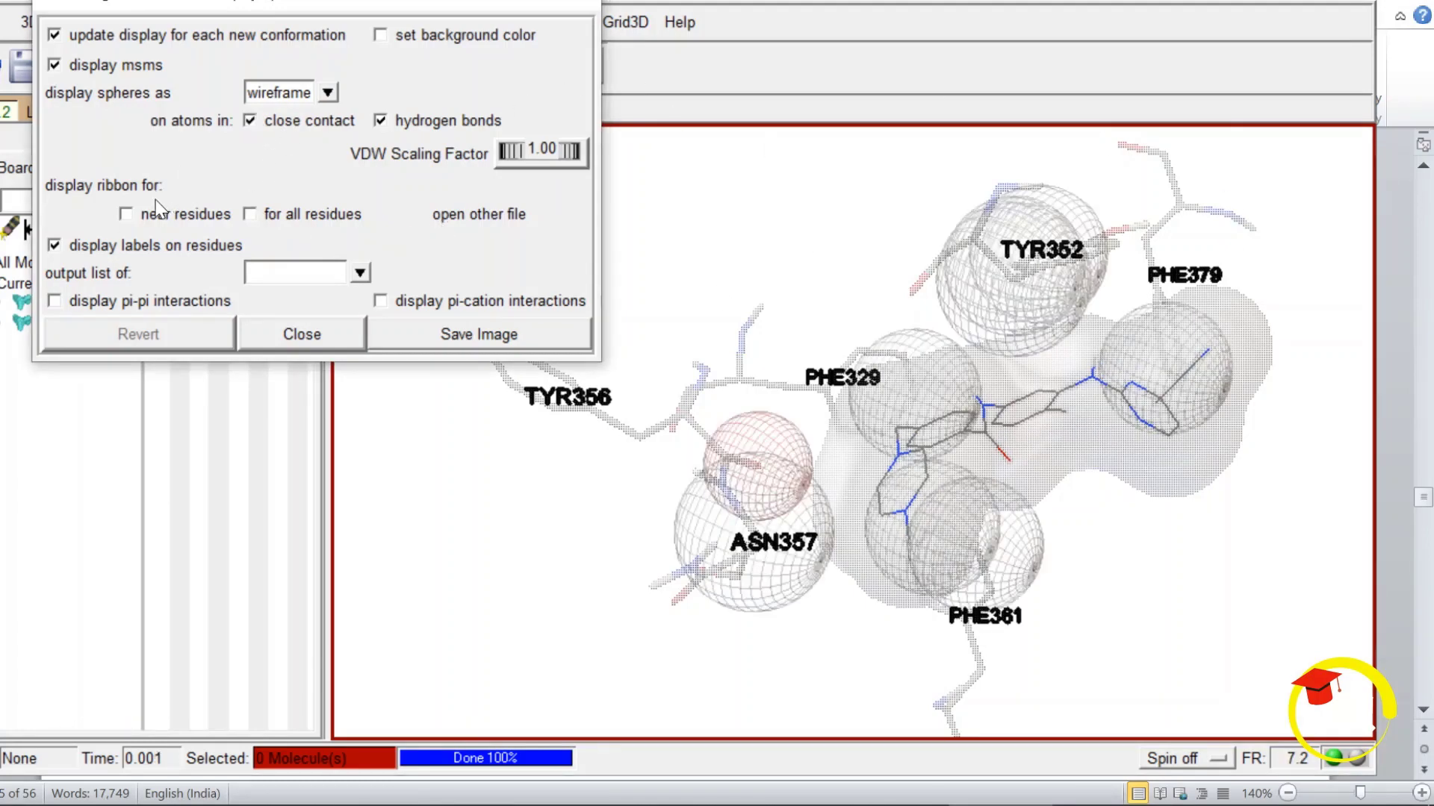
Show the protein ribbon for all residues around the binding site, and hide it again after viewing it.
{"action": "left_click", "coordinate": [250, 214]}
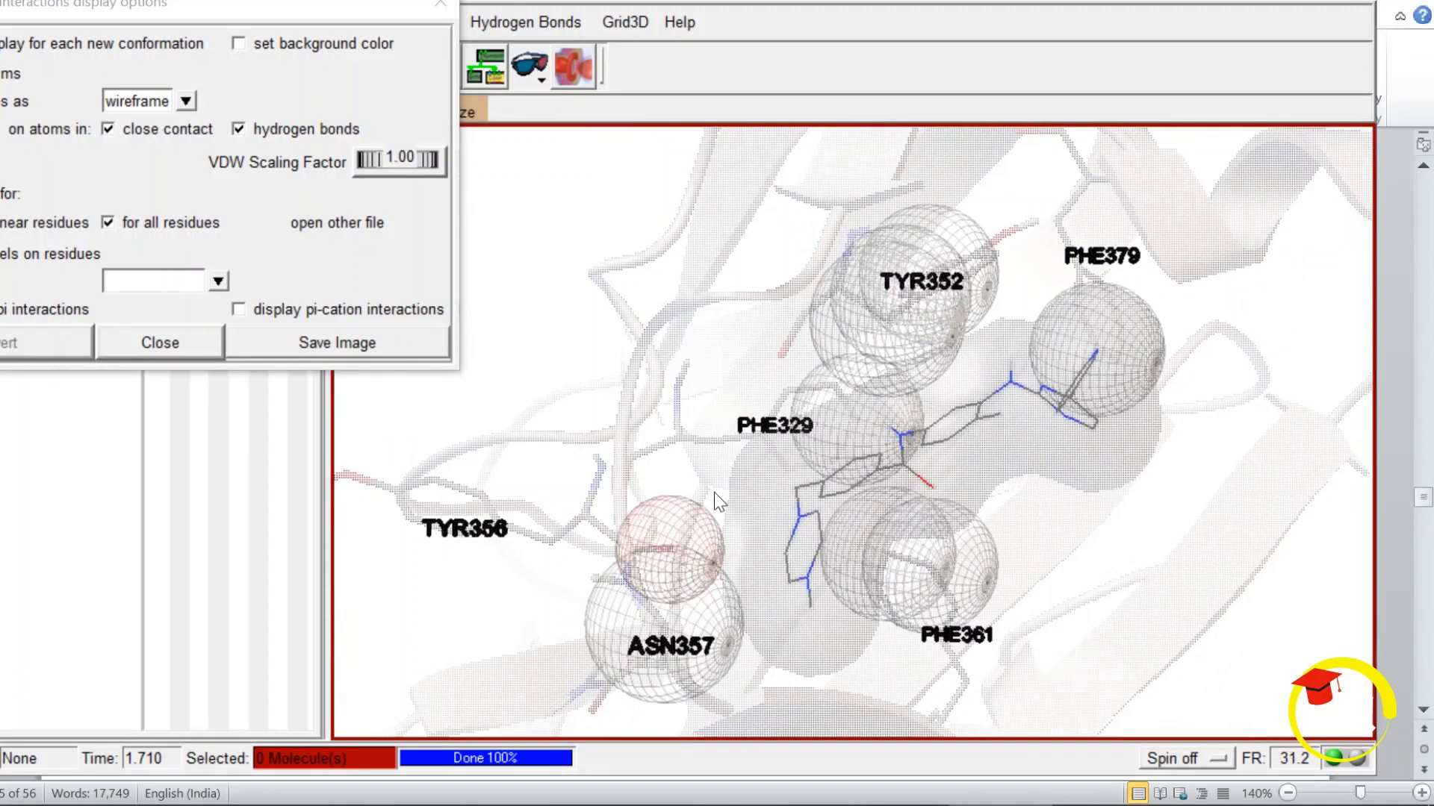
{"action": "left_click_drag", "start_coordinate": [714, 492], "coordinate": [708, 478]}
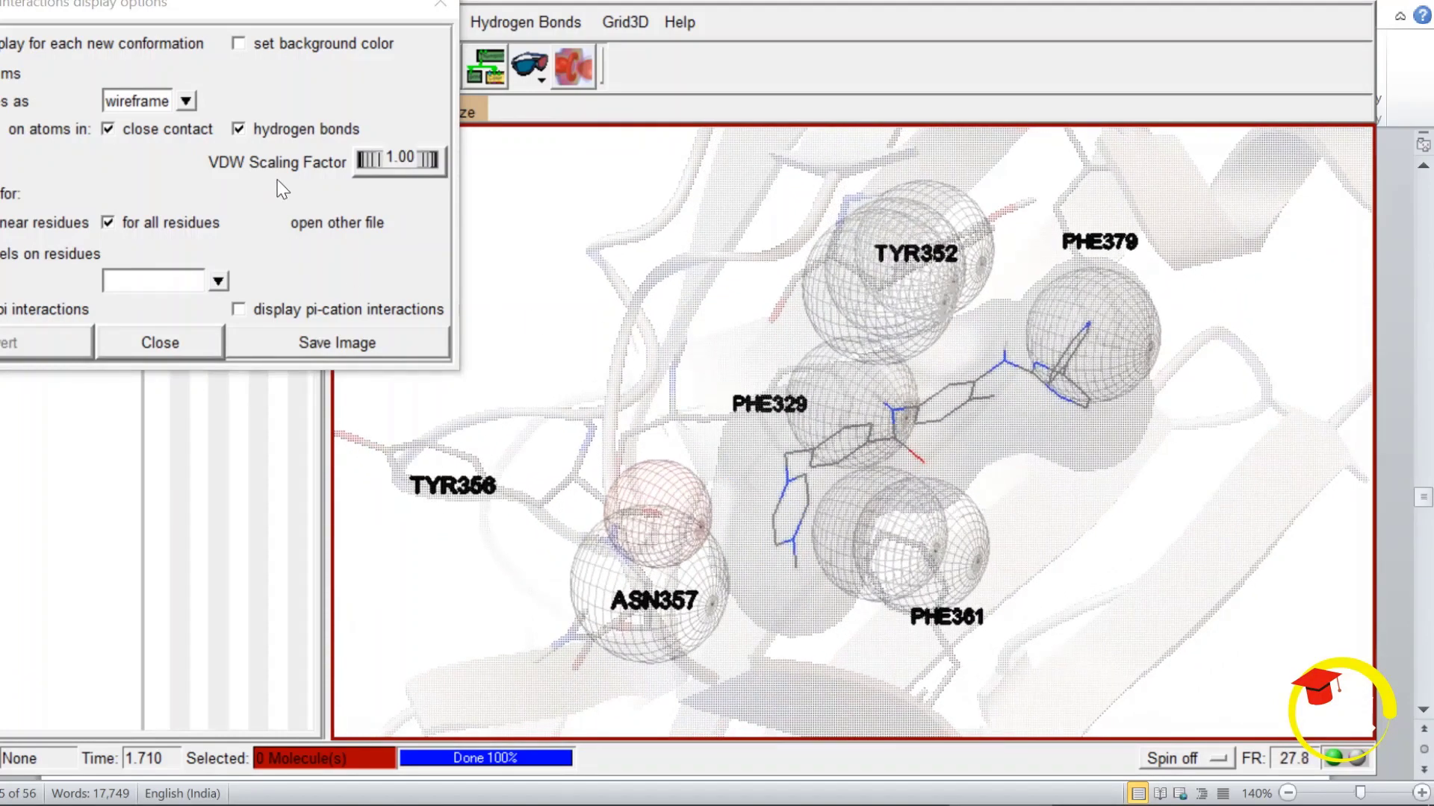
{"action": "left_click_drag", "start_coordinate": [324, 25], "coordinate": [391, 17]}
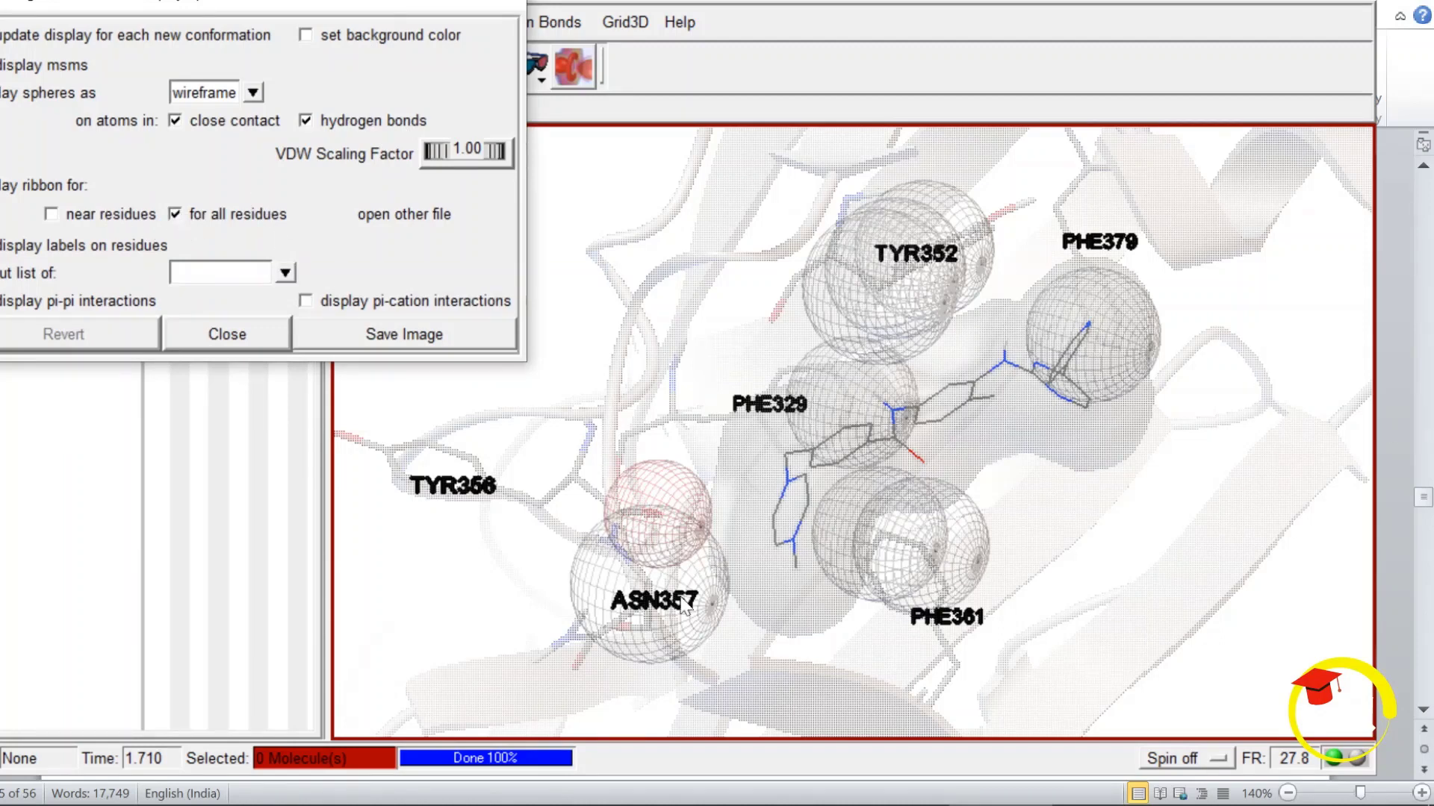
{"action": "left_click", "coordinate": [201, 215]}
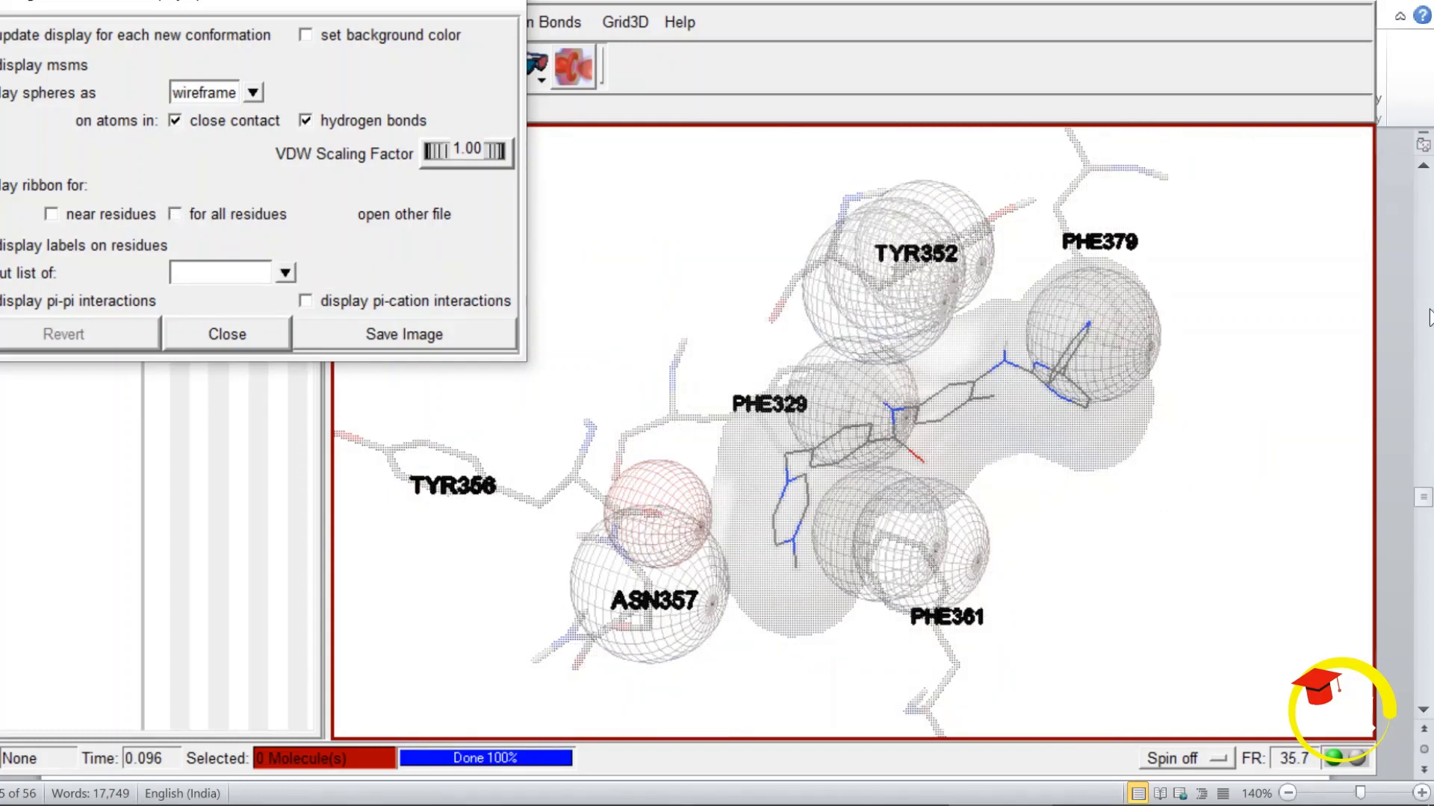
Save the wireframe close-contact view of the binding site as image.png in the Docking folder.
{"action": "left_click_drag", "start_coordinate": [1188, 329], "coordinate": [1200, 273]}
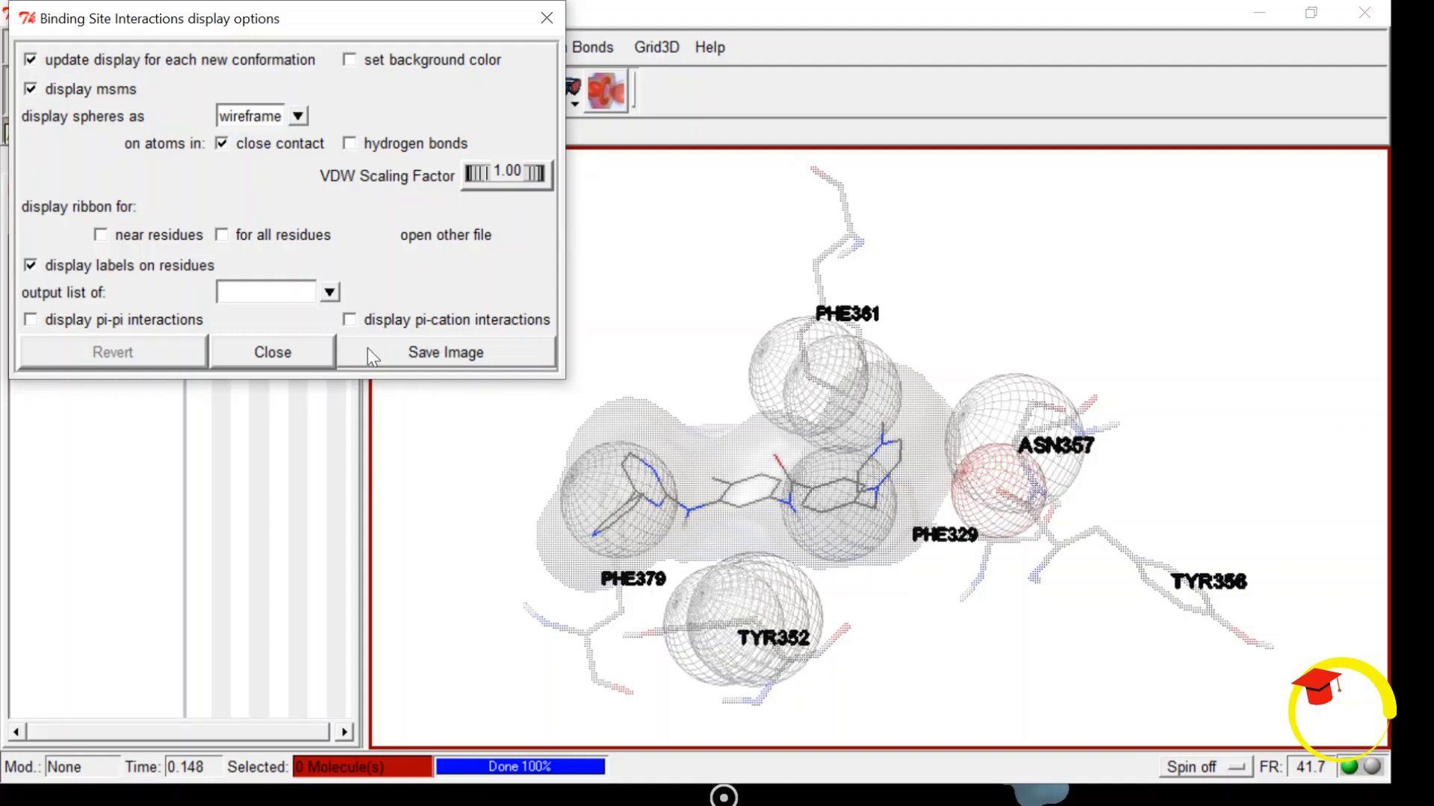
{"action": "left_click", "coordinate": [396, 354]}
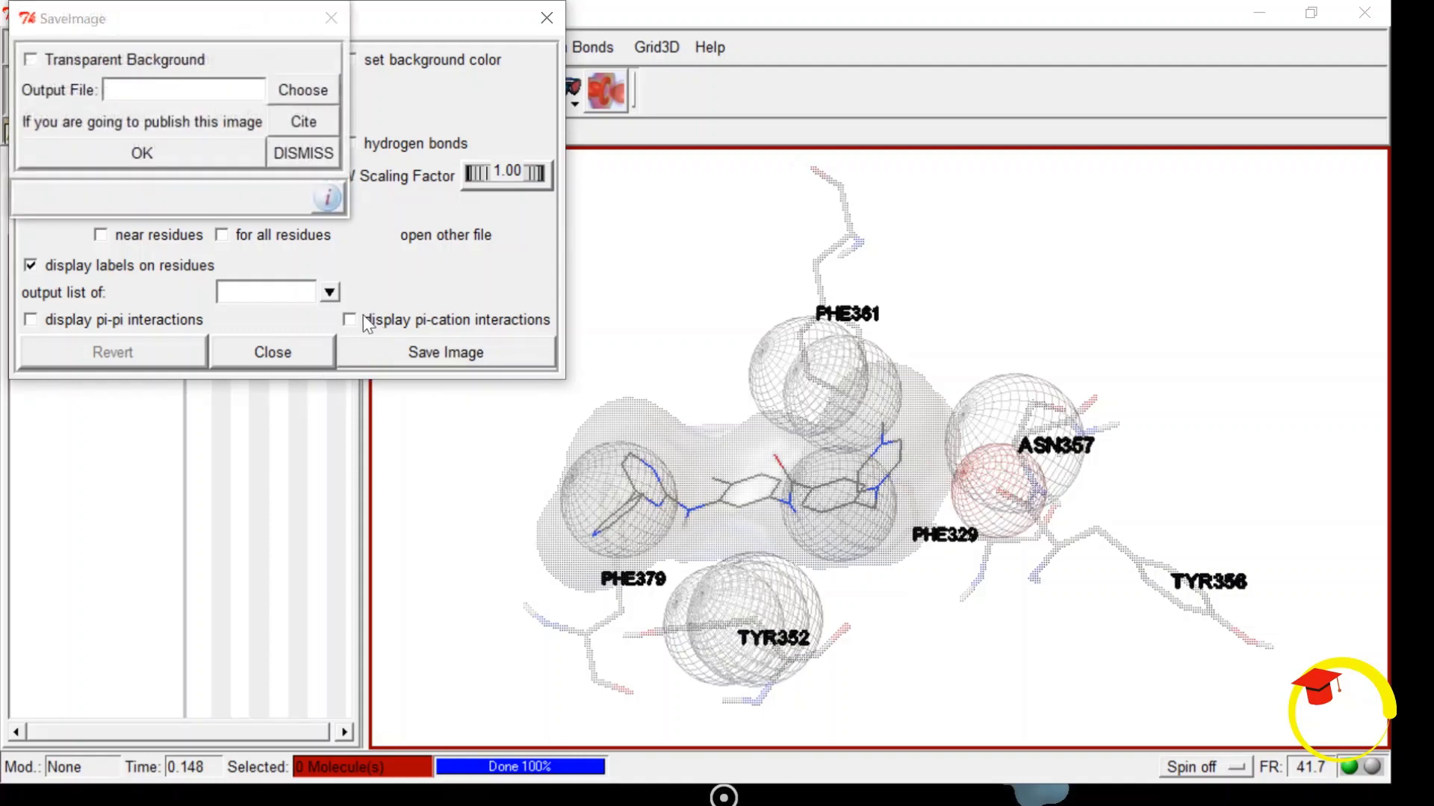
{"action": "left_click", "coordinate": [295, 95]}
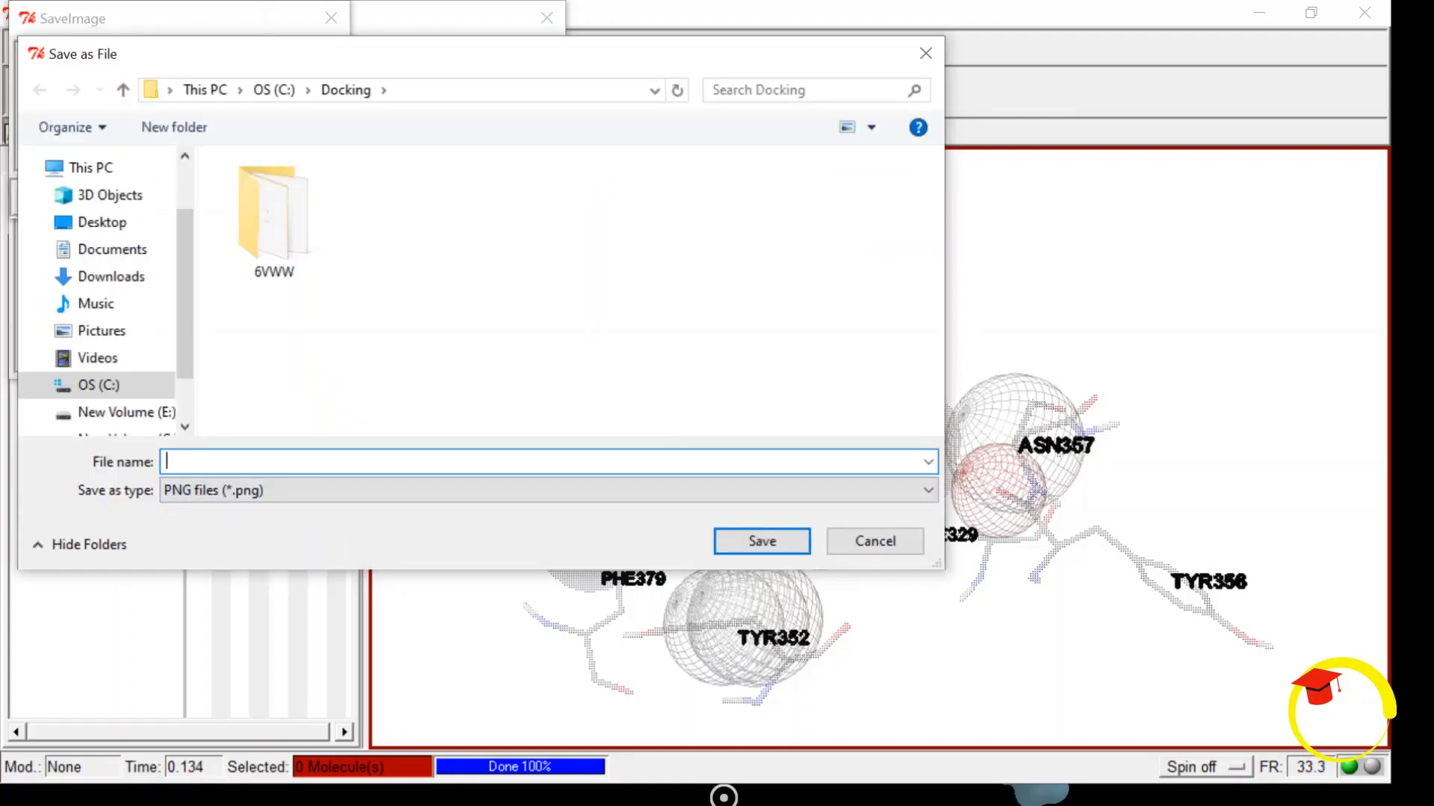
{"action": "type", "text": "Ima"}
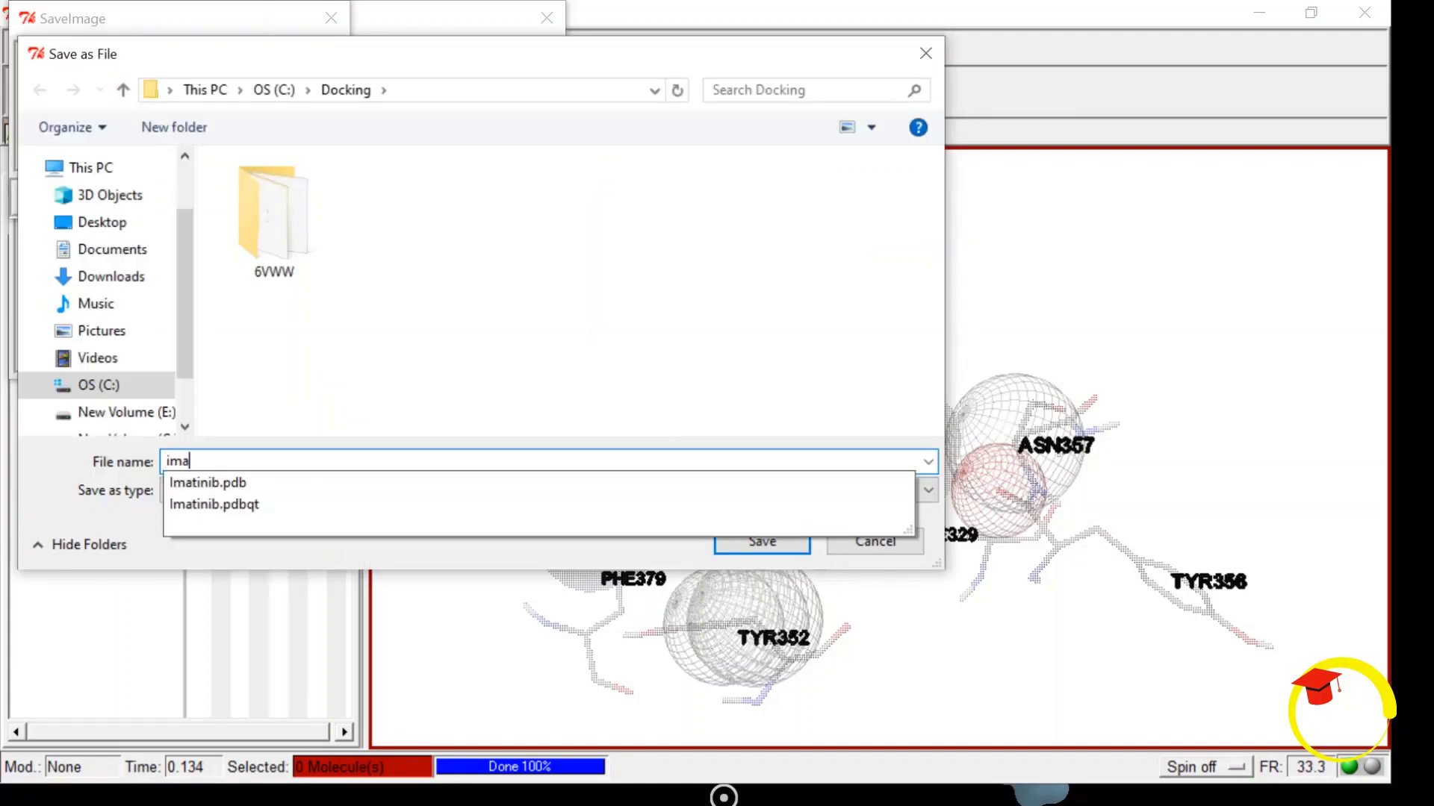
{"action": "type", "text": "ge.png"}
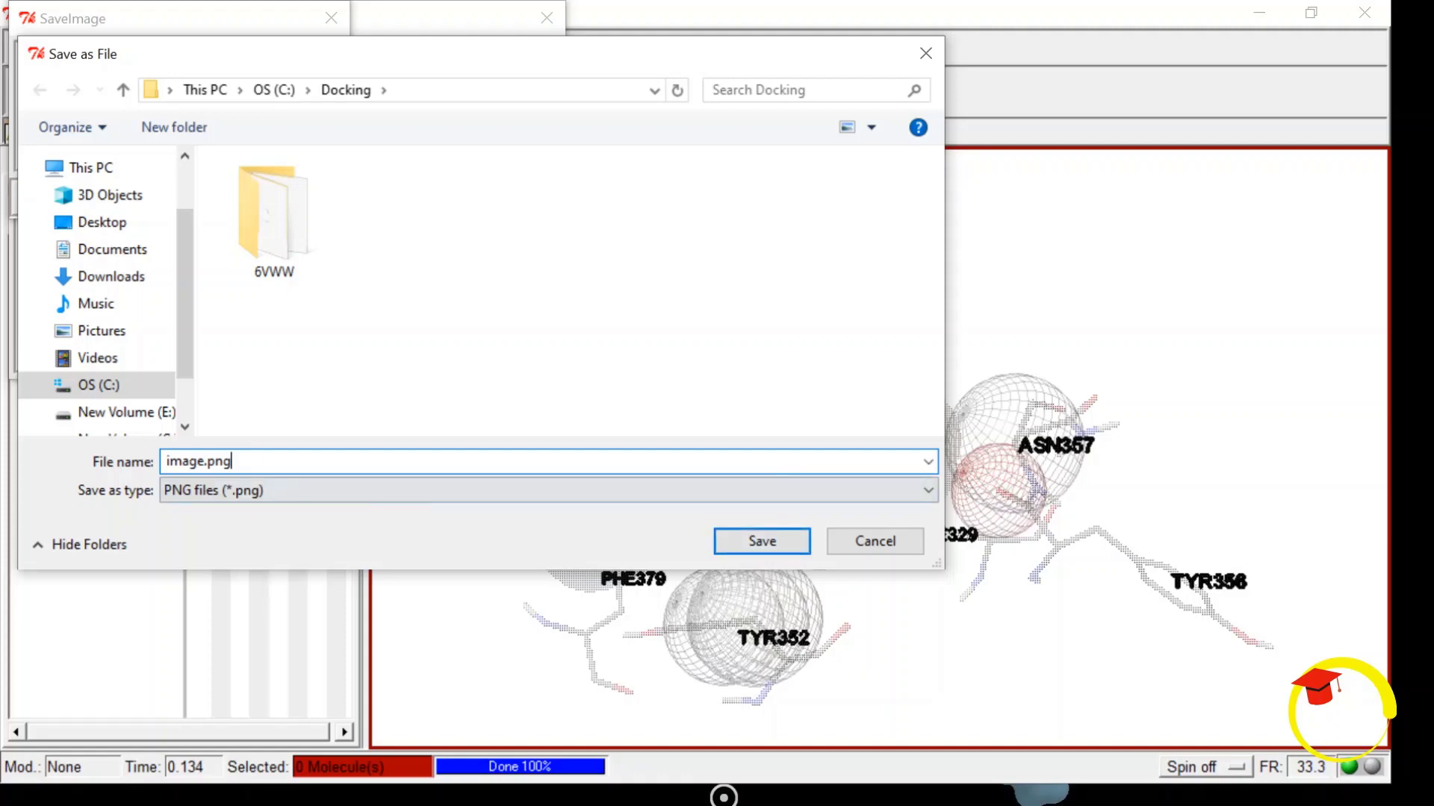
{"action": "left_click", "coordinate": [769, 542]}
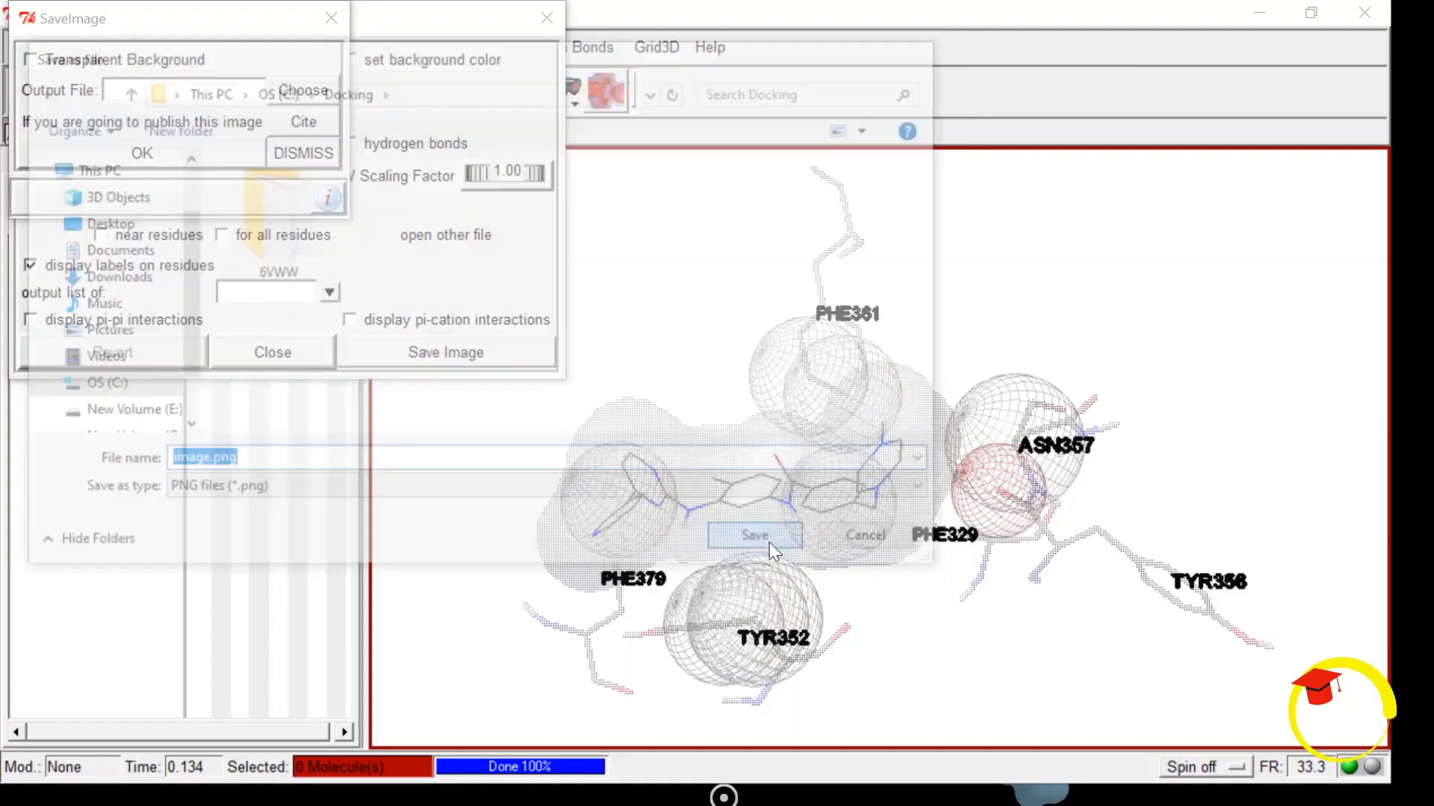
{"action": "left_click", "coordinate": [200, 163]}
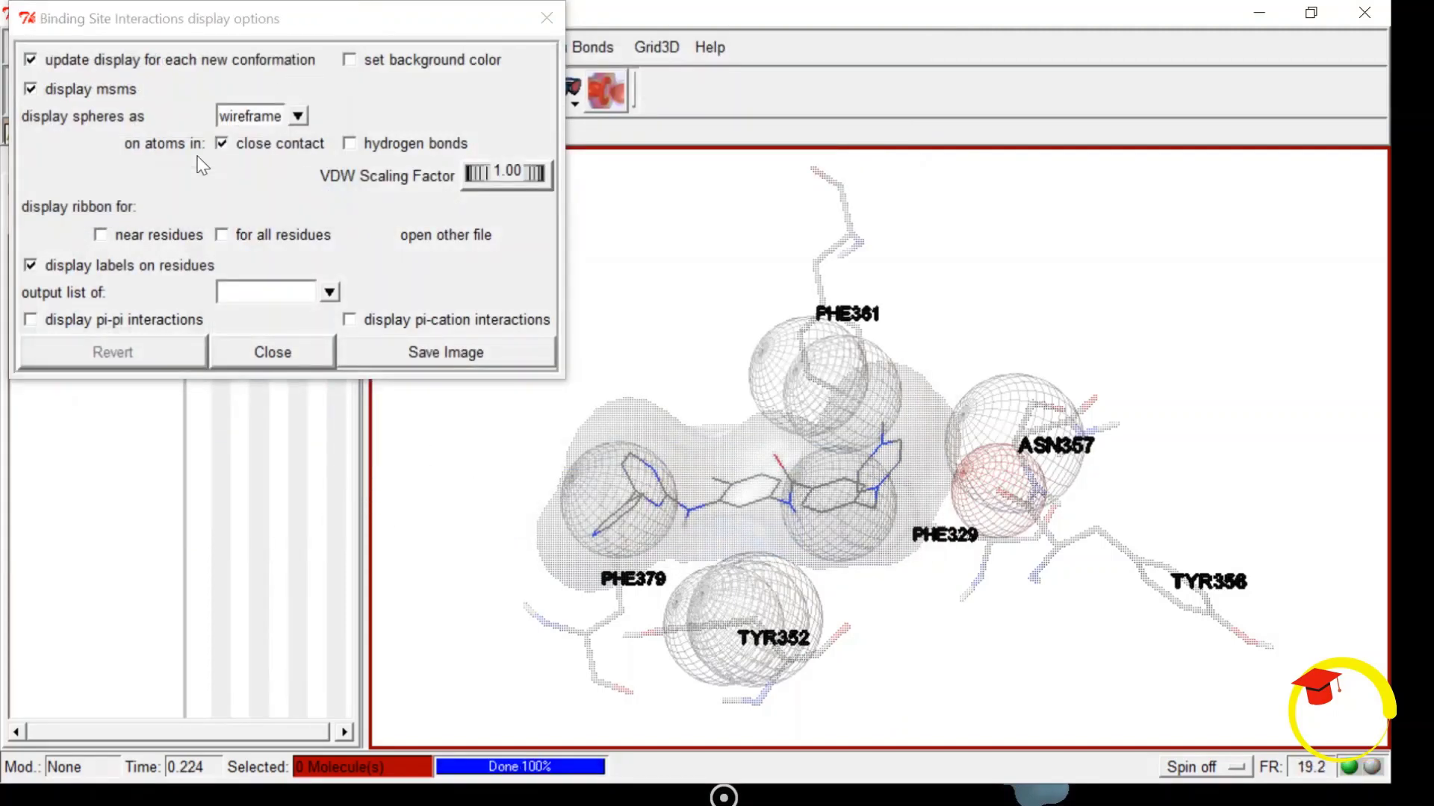
Switch to File Explorer, view the saved image.png from the Docking folder, and return to AutoDockTools.
{"action": "left_click", "coordinate": [209, 798]}
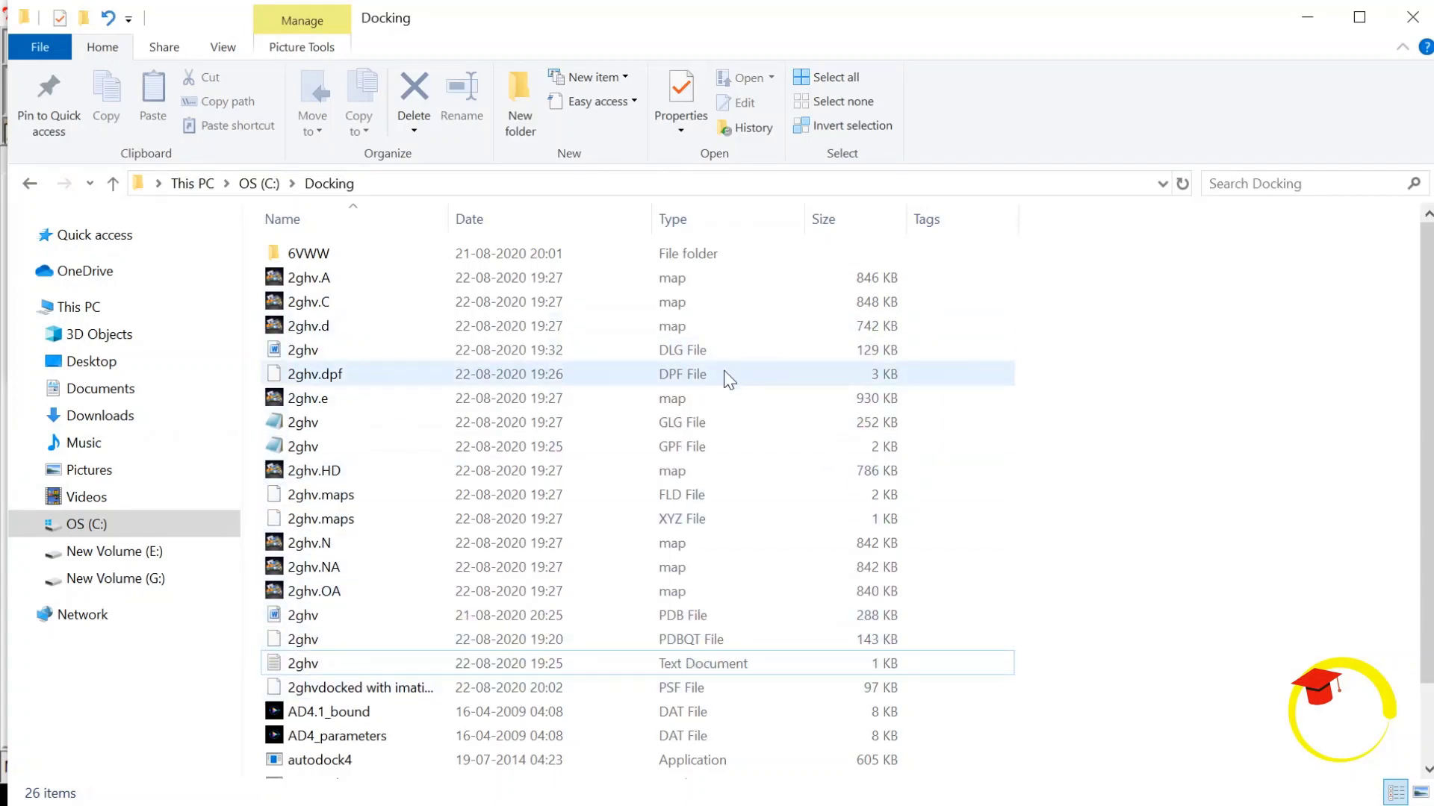
{"action": "scroll", "coordinate": [717, 567], "scroll_direction": "down", "scroll_amount": 1}
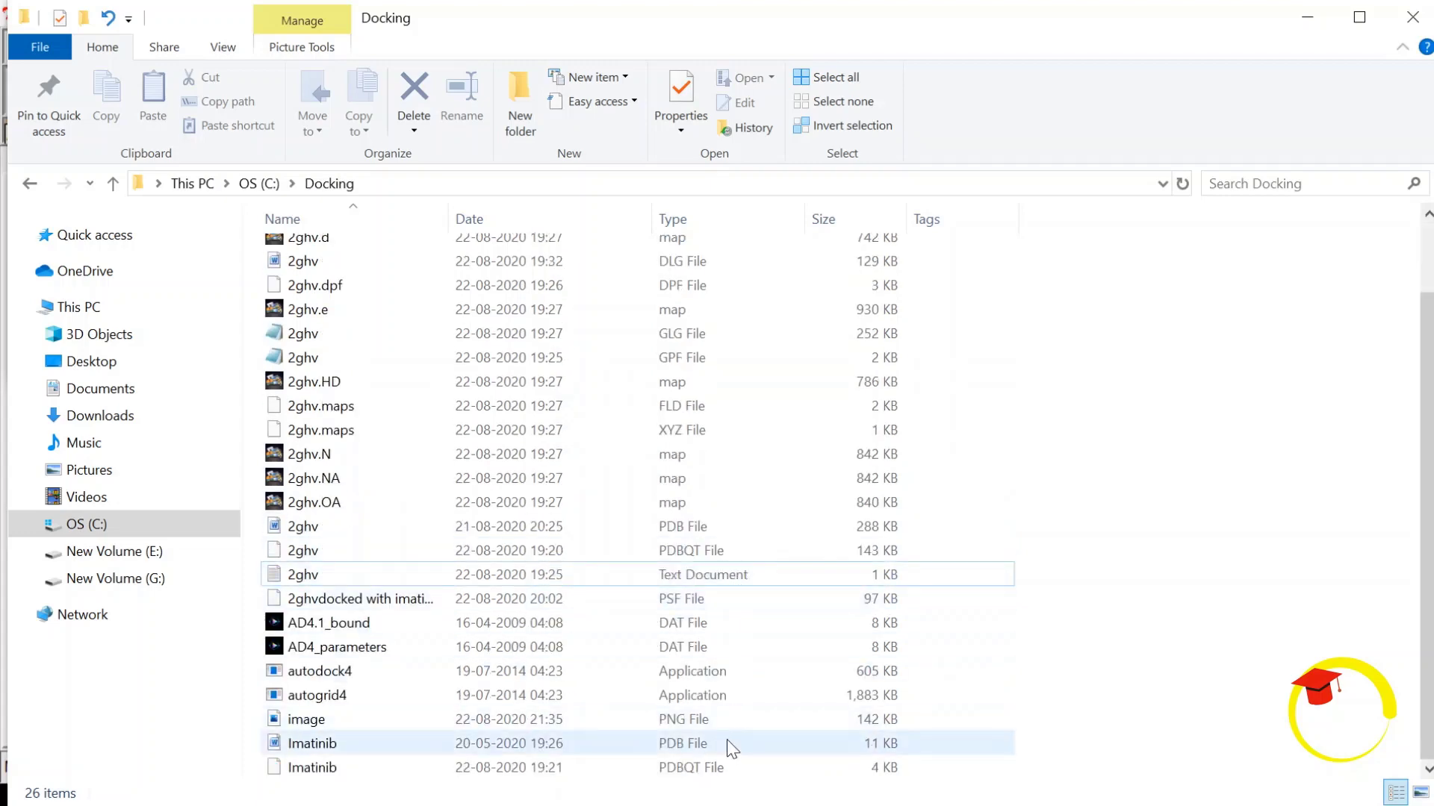
{"action": "left_click", "coordinate": [701, 721]}
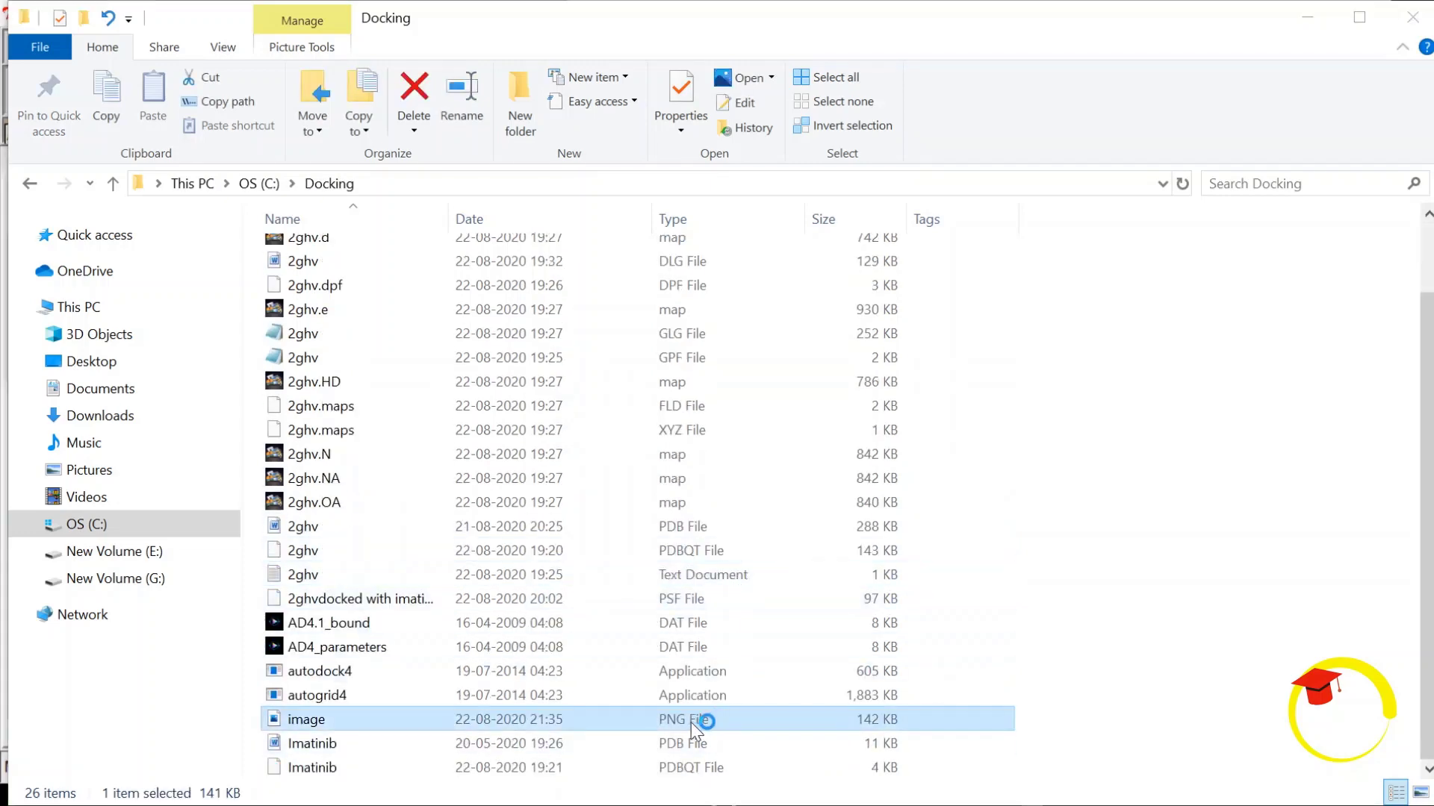
{"action": "double_click", "coordinate": [692, 723]}
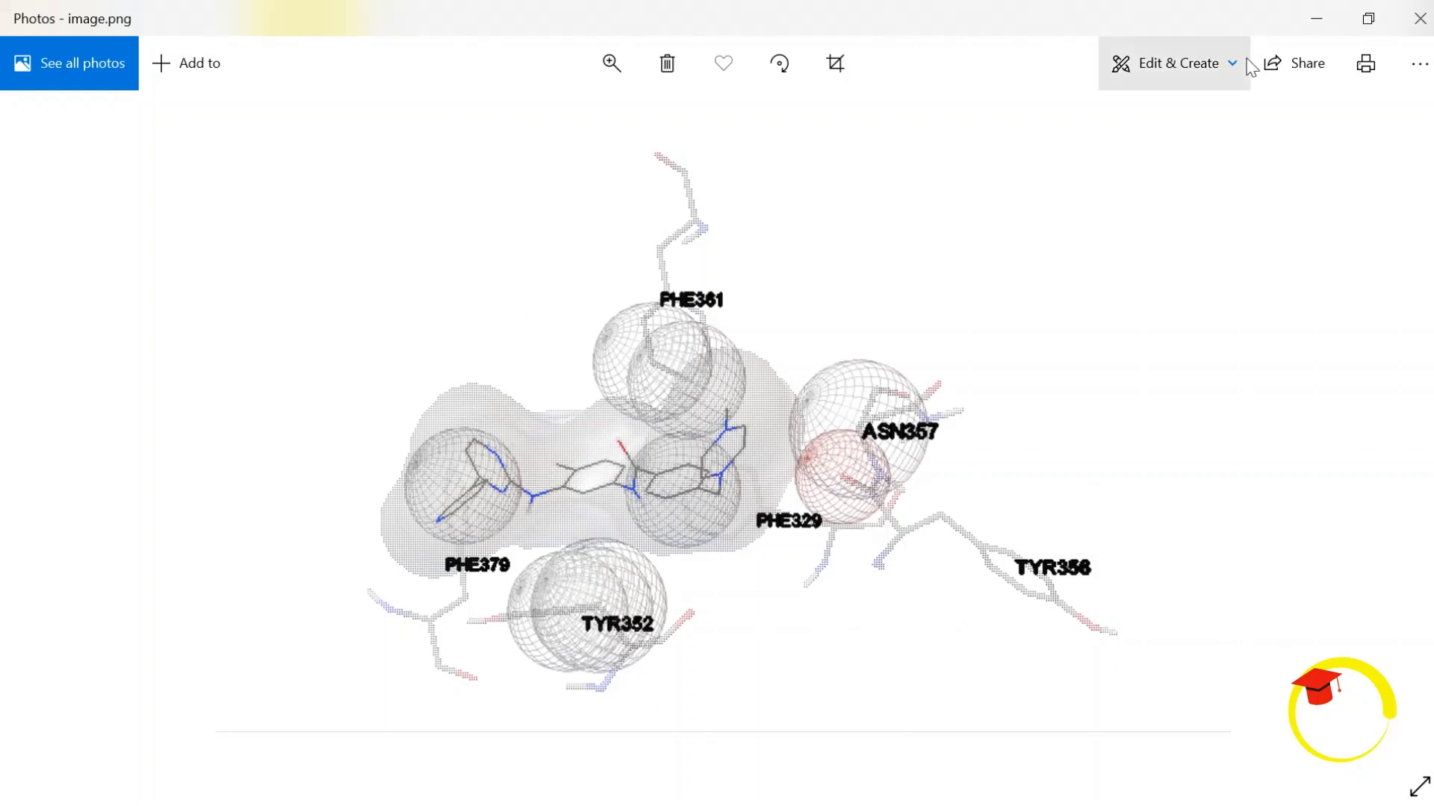
{"action": "left_click", "coordinate": [1303, 18]}
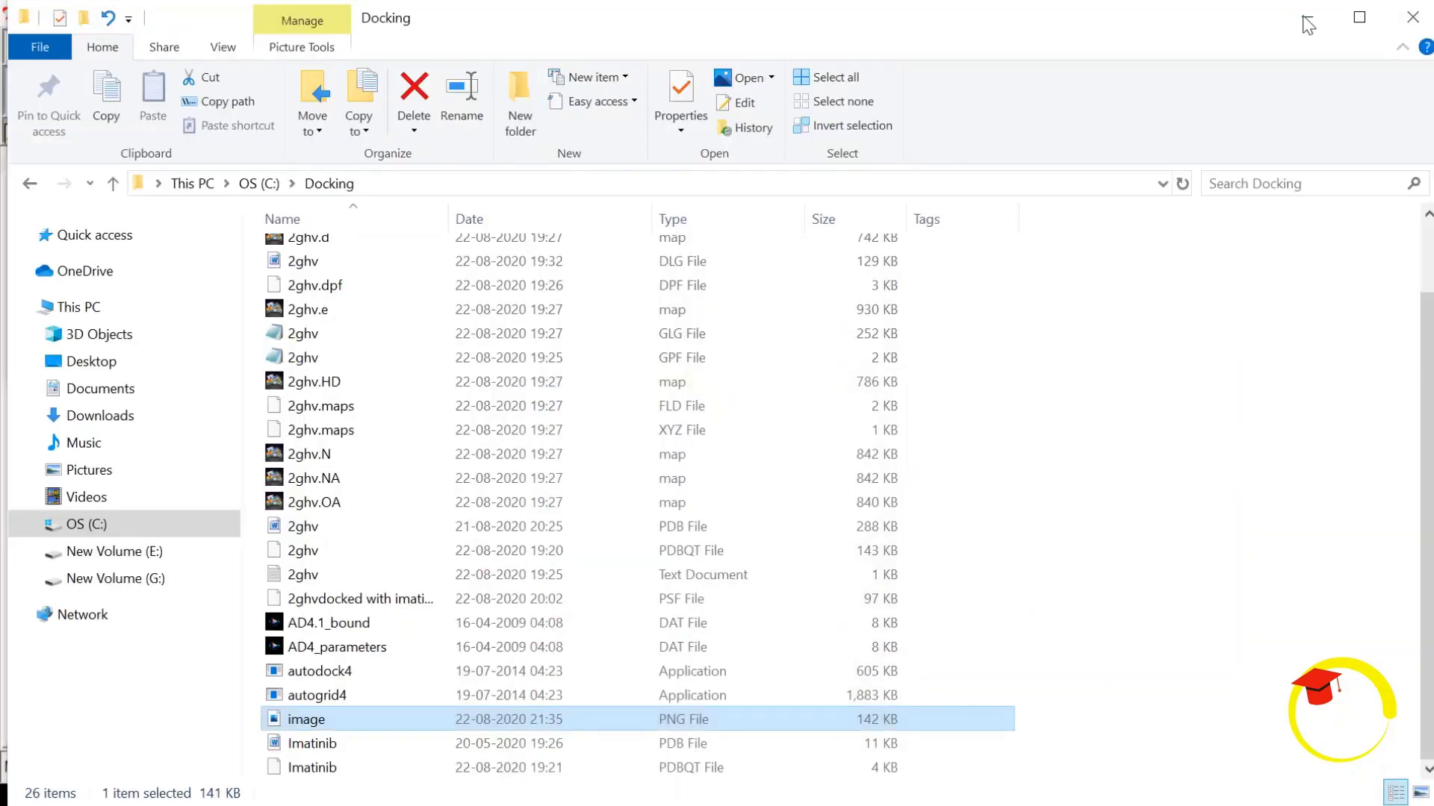
{"action": "left_click", "coordinate": [1307, 21]}
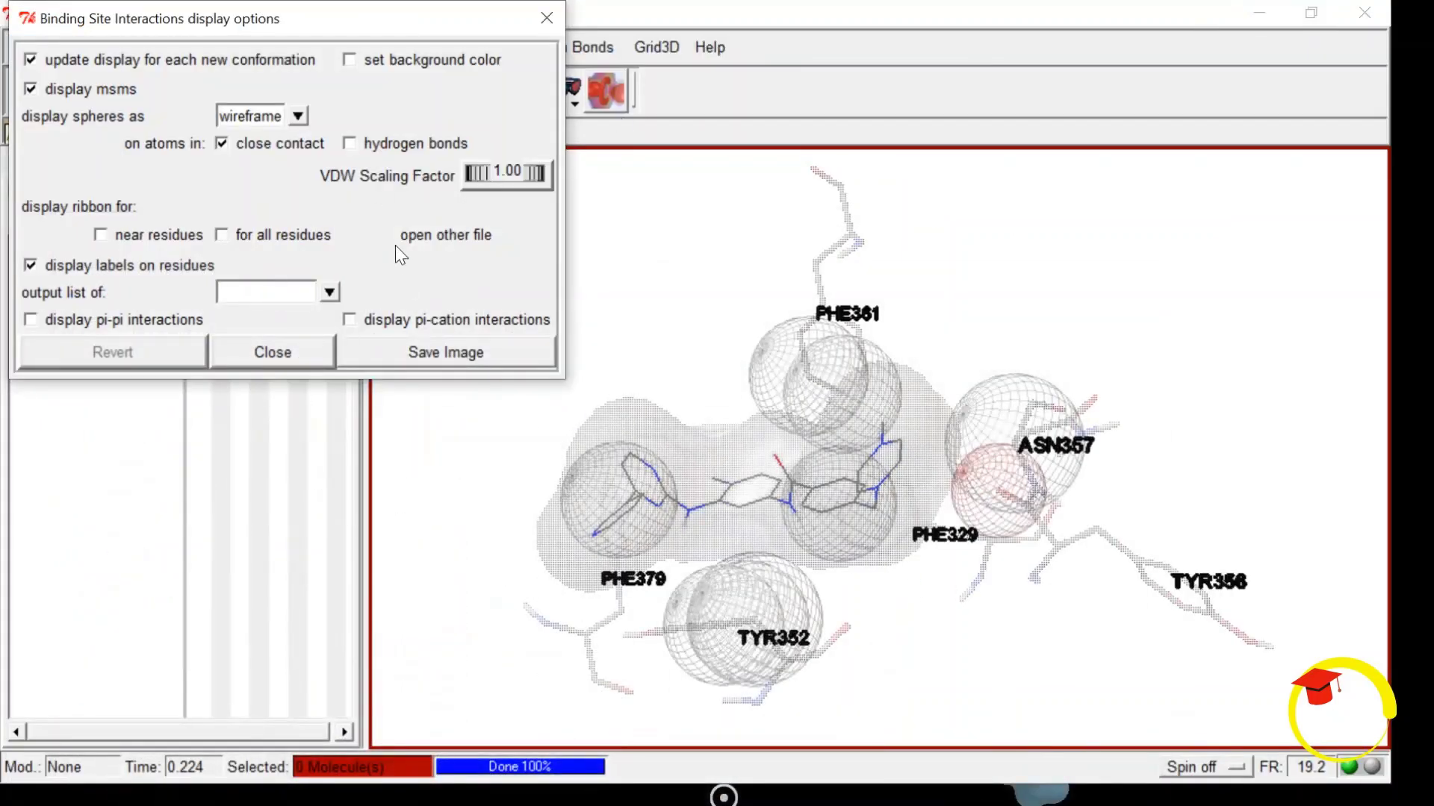
Close the binding site interactions display options and inspect the contacts around ASN357 and PHE329 up close.
{"action": "left_click", "coordinate": [290, 350]}
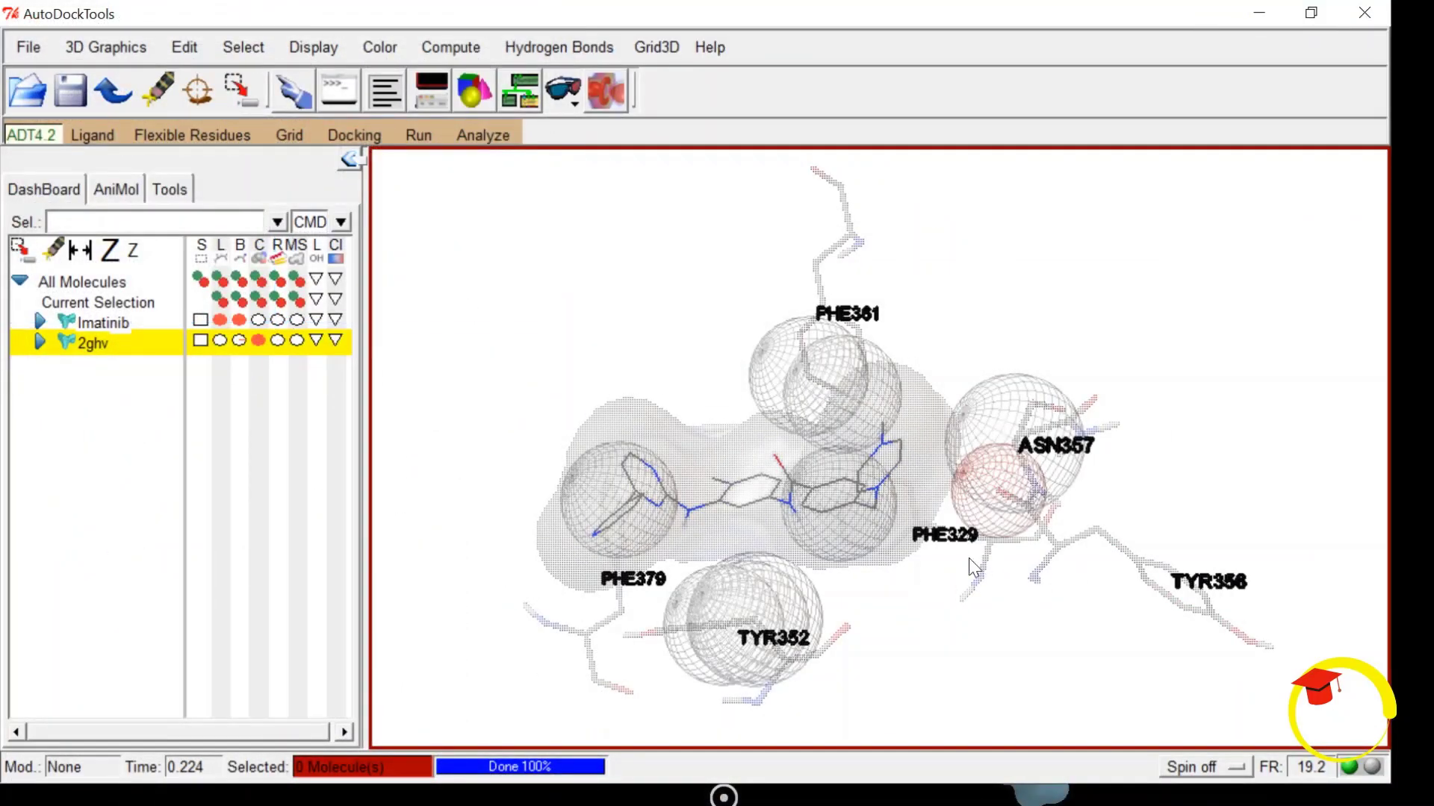
{"action": "scroll", "coordinate": [766, 388], "scroll_direction": "up", "scroll_amount": 5}
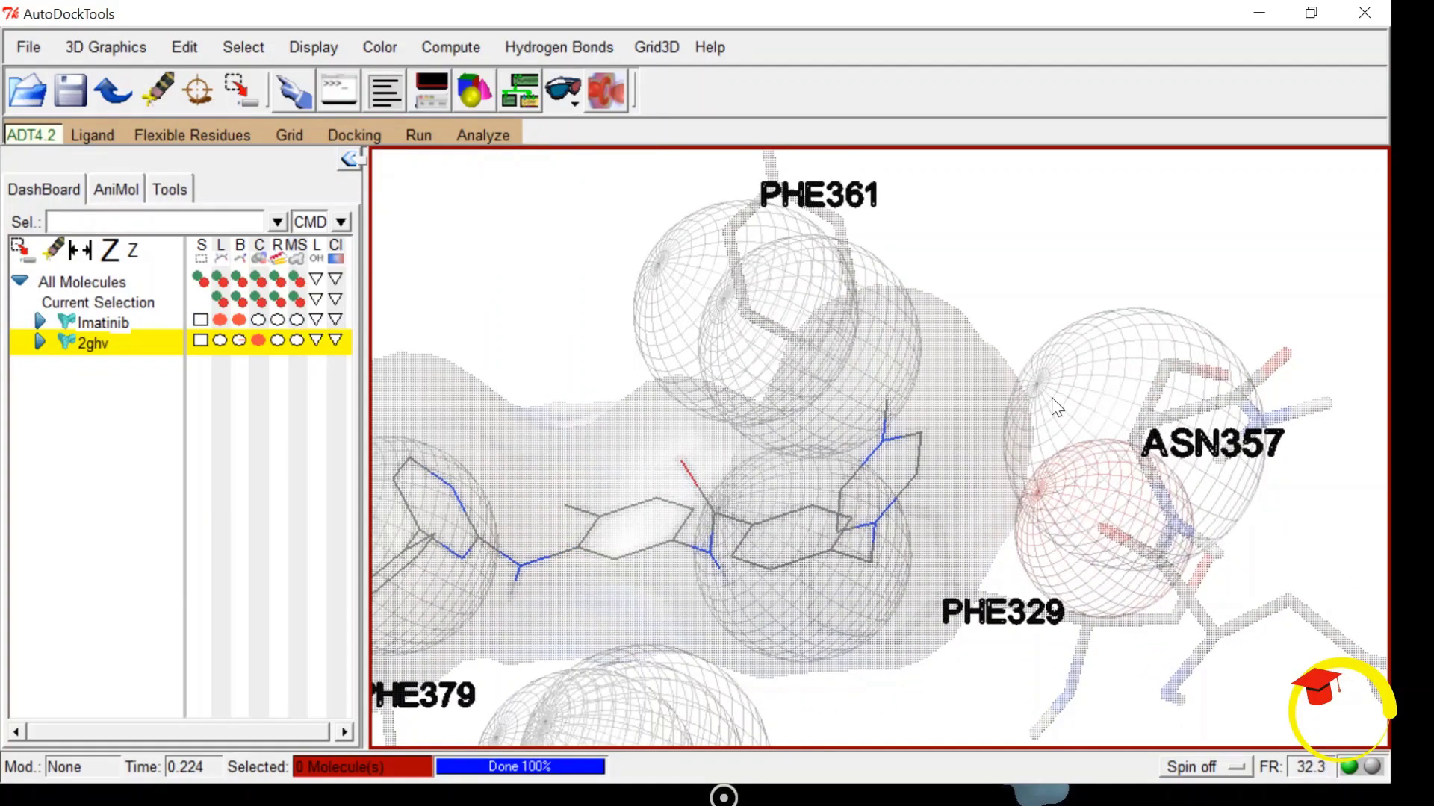
Display the secondary structure of 2ghv together with the close contacts around the docked Imatinib.
{"action": "left_click_drag", "start_coordinate": [515, 483], "coordinate": [789, 505]}
{"action": "scroll", "coordinate": [789, 505], "scroll_direction": "down", "scroll_amount": 5}
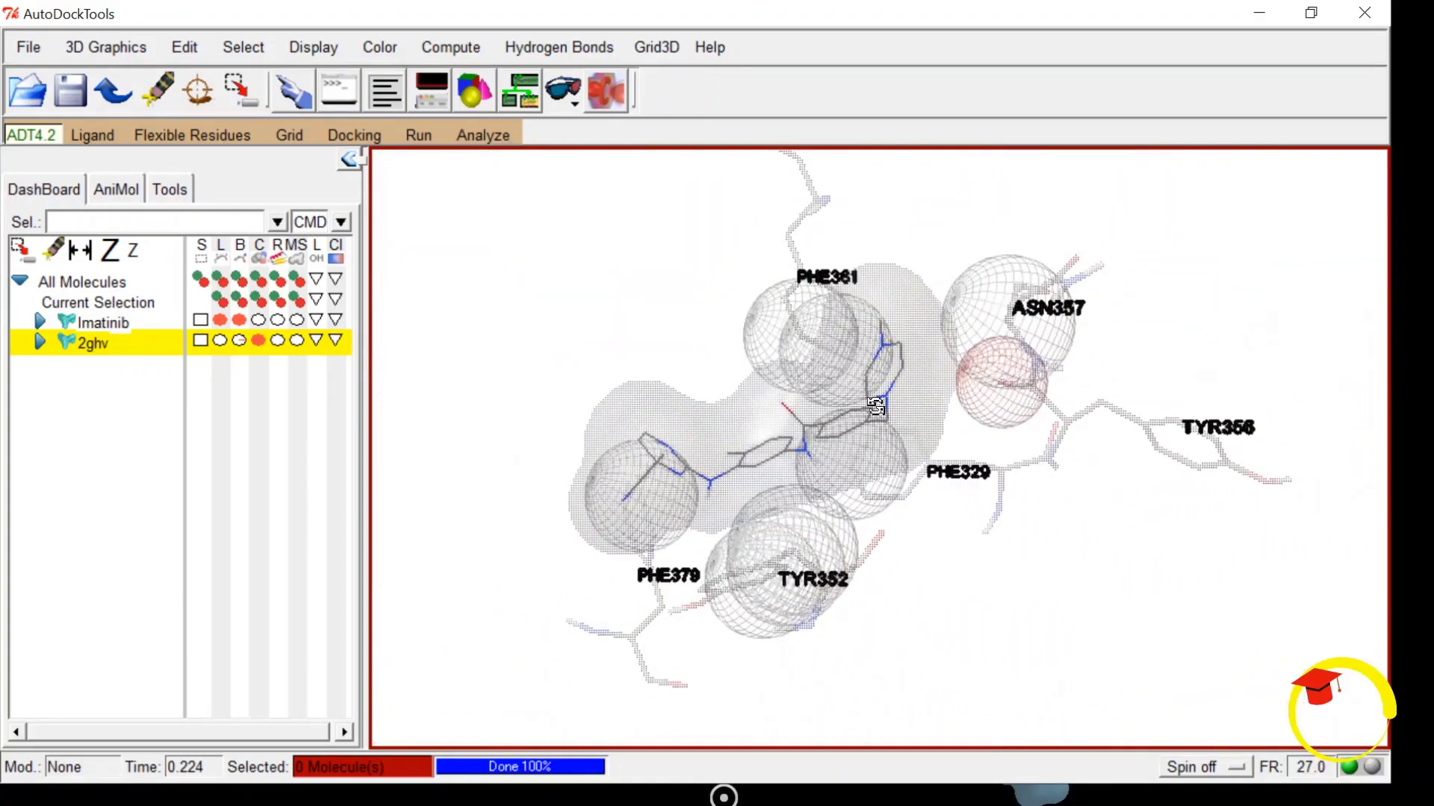
{"action": "left_click_drag", "start_coordinate": [874, 407], "coordinate": [865, 423]}
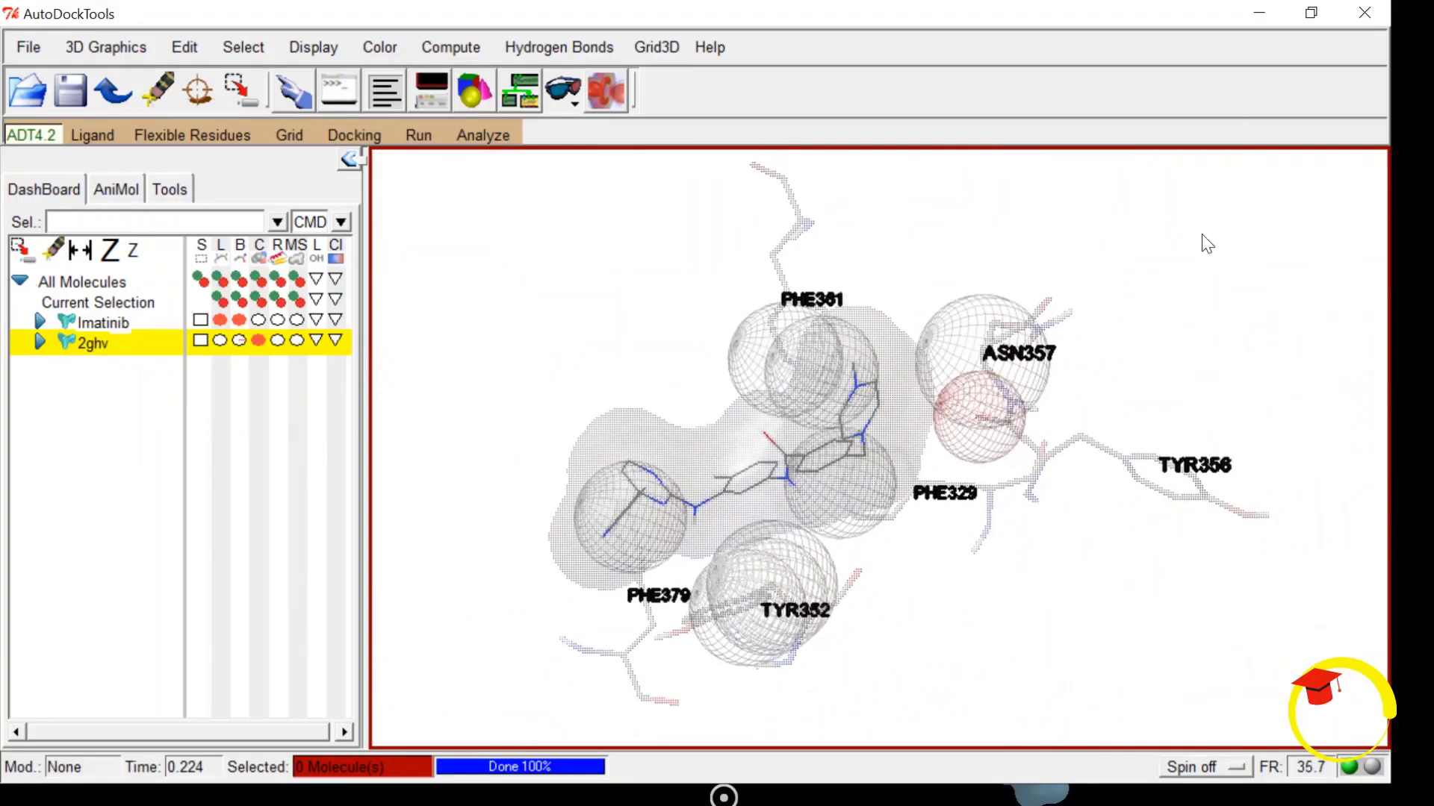
{"action": "left_click", "coordinate": [302, 51]}
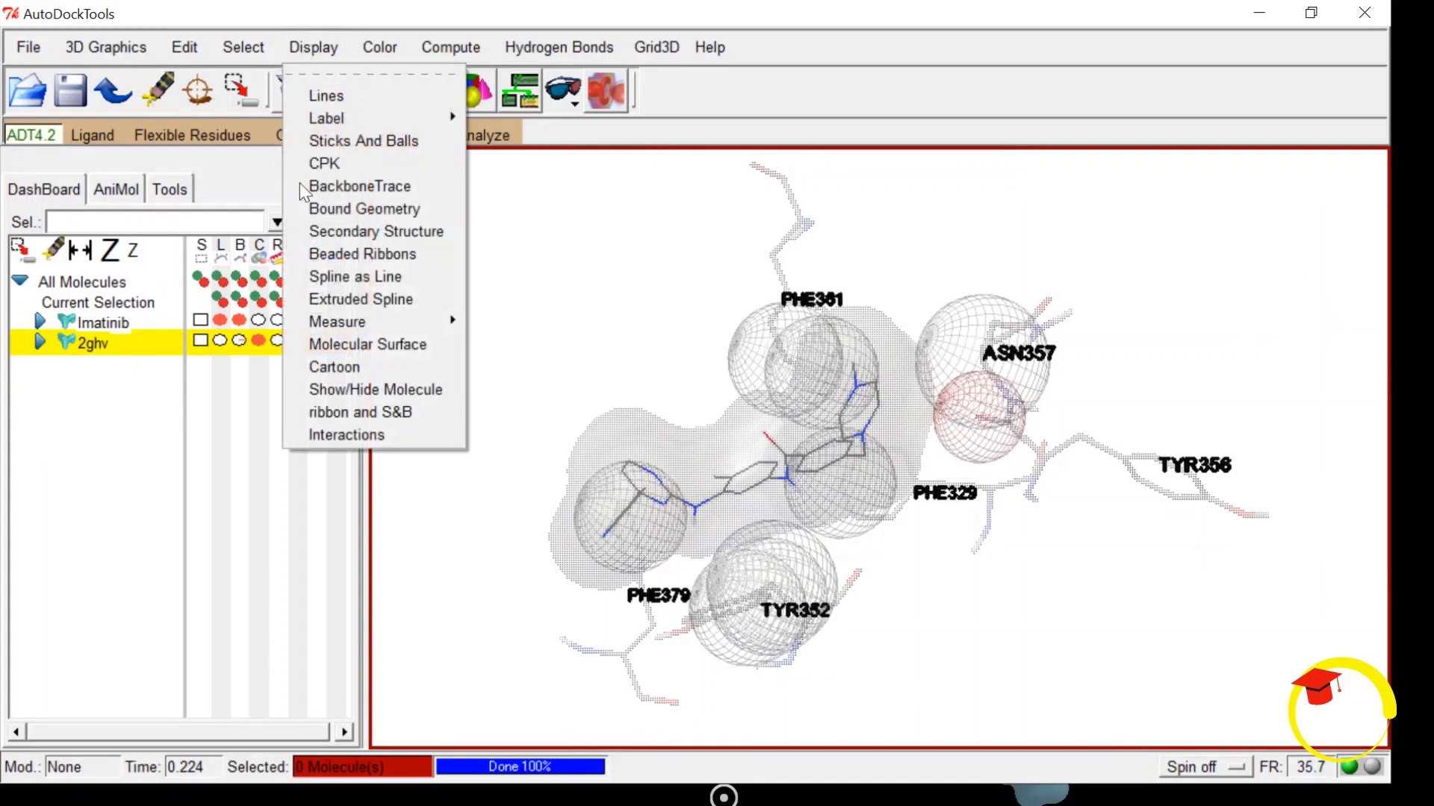
{"action": "left_click", "coordinate": [344, 231]}
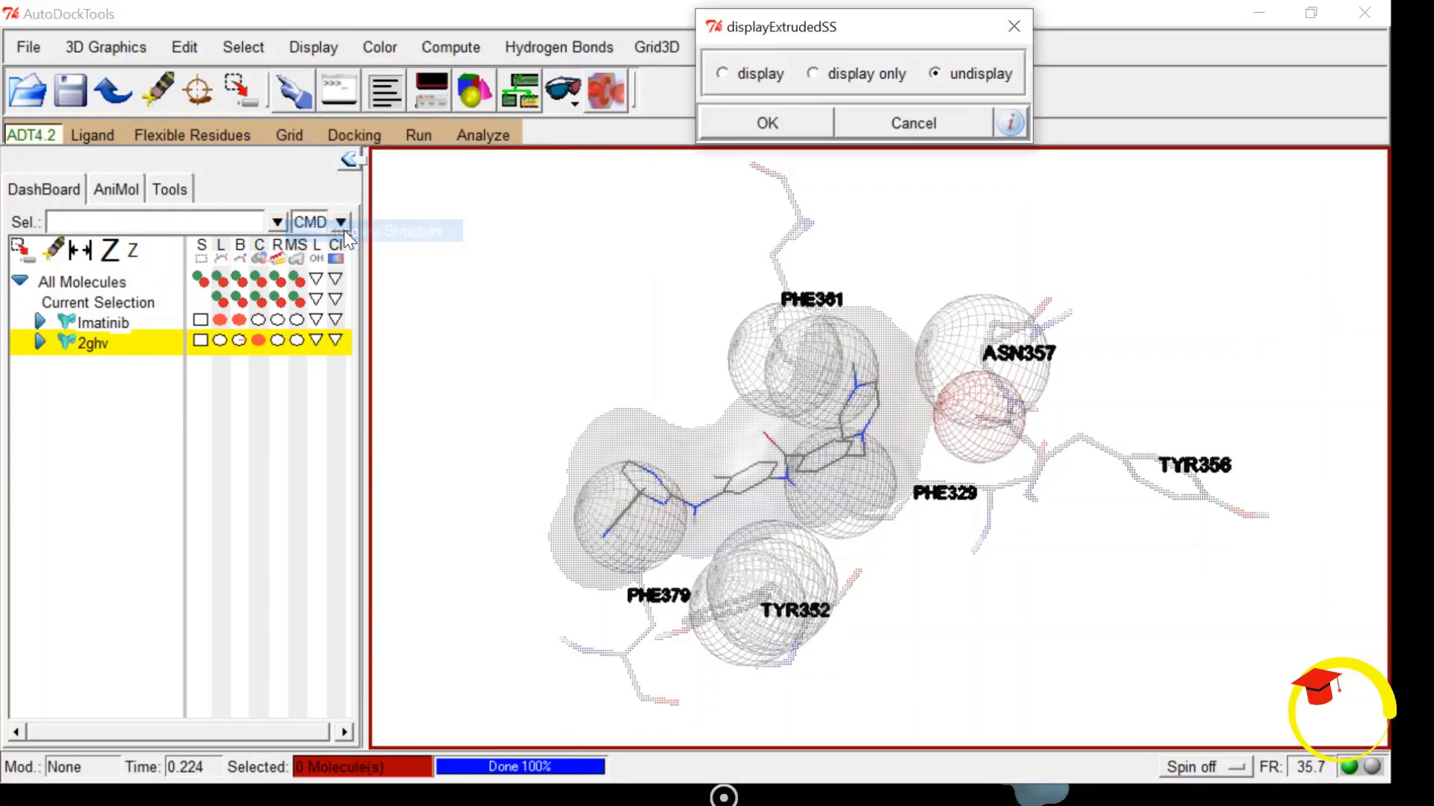
{"action": "left_click", "coordinate": [722, 72]}
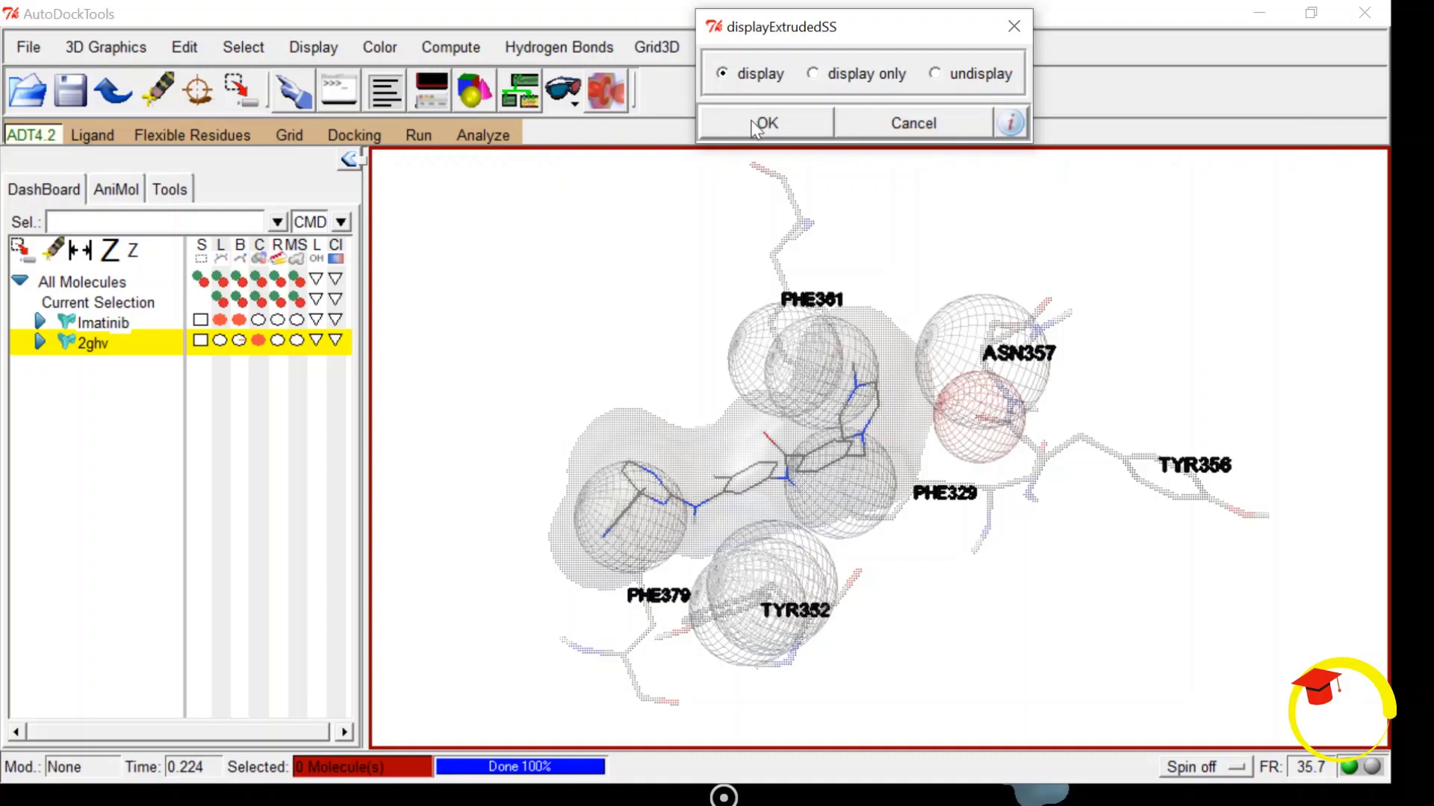
{"action": "left_click", "coordinate": [756, 122]}
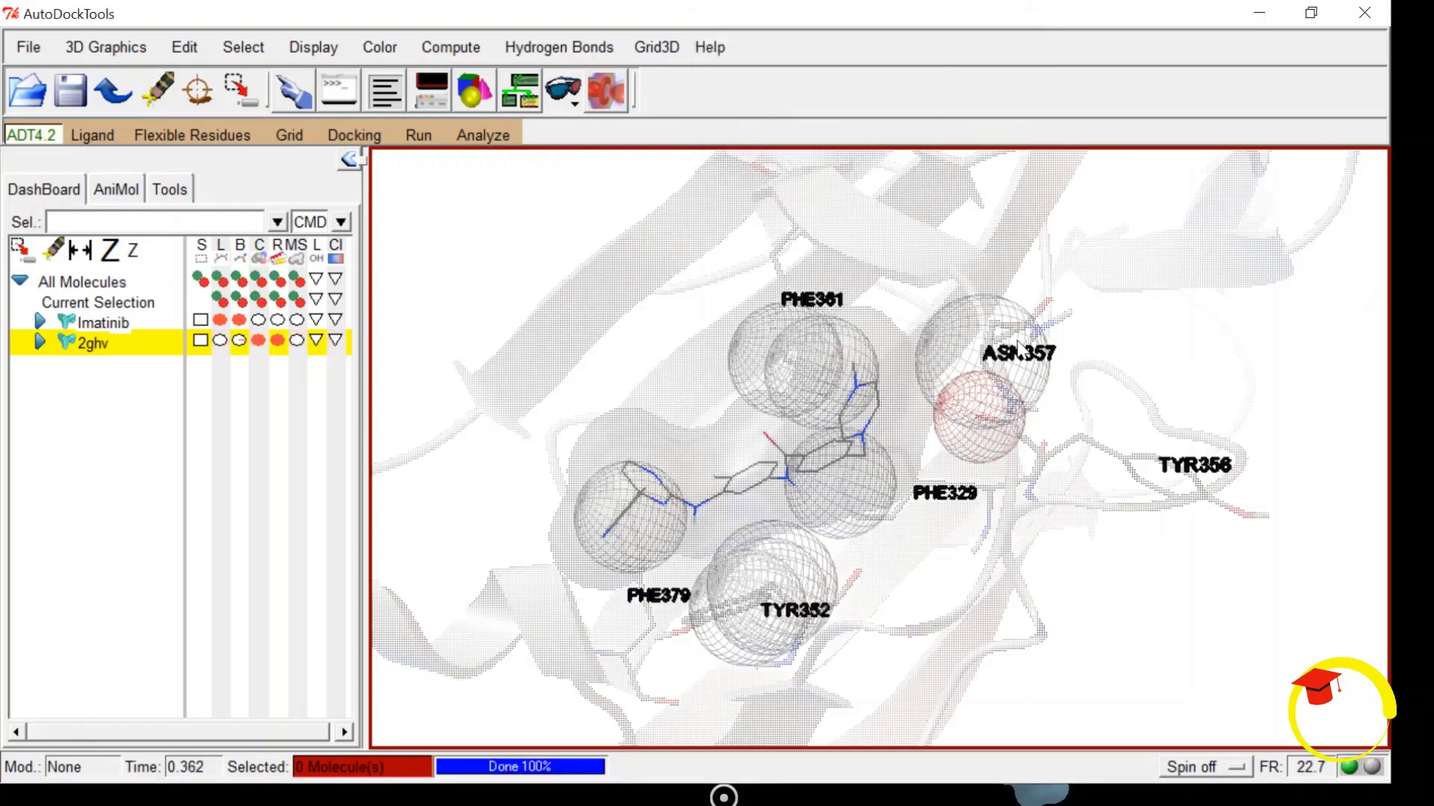
Examine the docked Imatinib and its labelled contact residues within the protein ribbon, and check the chain listed under 2ghv.
{"action": "left_click_drag", "start_coordinate": [872, 285], "coordinate": [1040, 261]}
{"action": "scroll", "coordinate": [1031, 319], "scroll_direction": "down", "scroll_amount": 3}
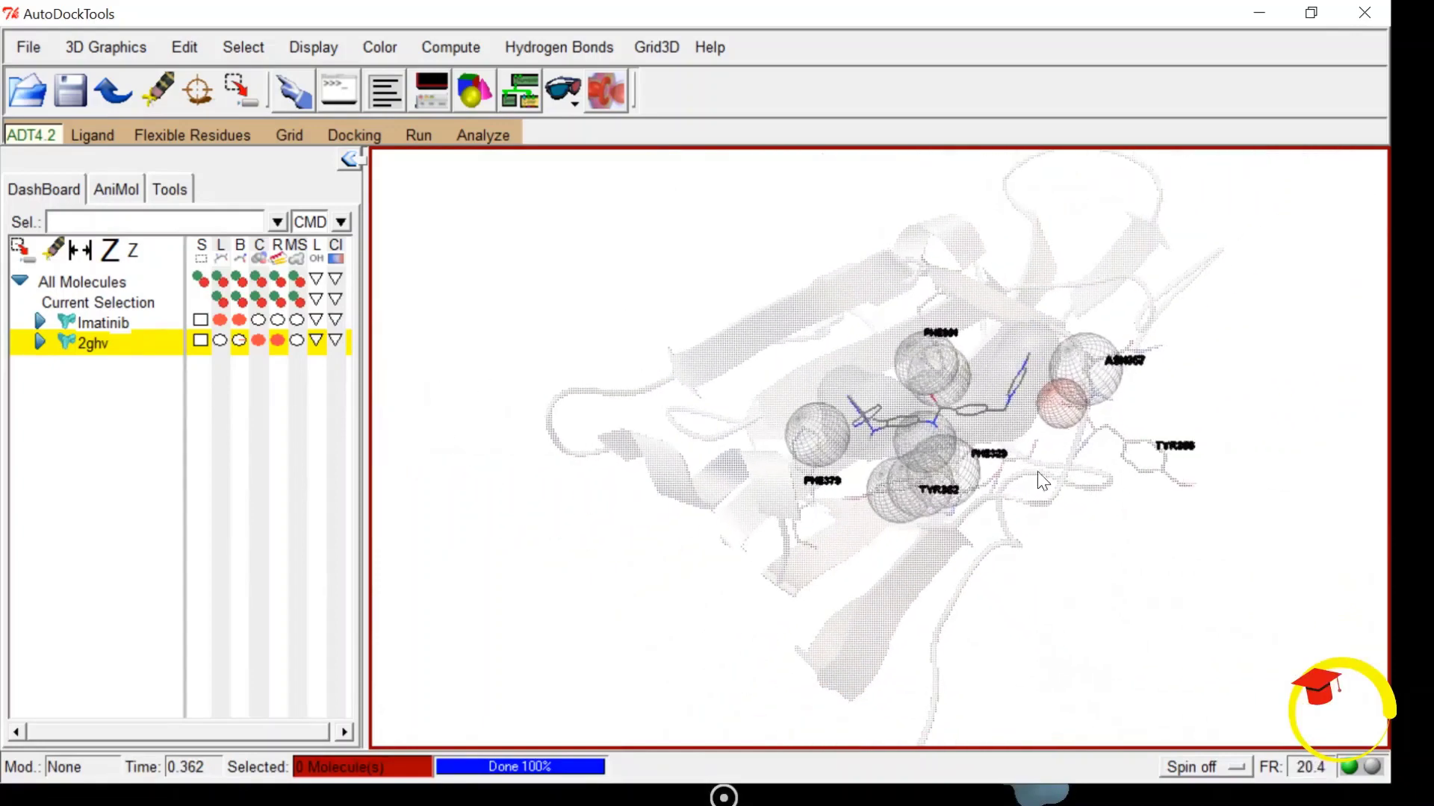
{"action": "left_click_drag", "start_coordinate": [1043, 482], "coordinate": [790, 345]}
{"action": "scroll", "coordinate": [789, 345], "scroll_direction": "up", "scroll_amount": 5}
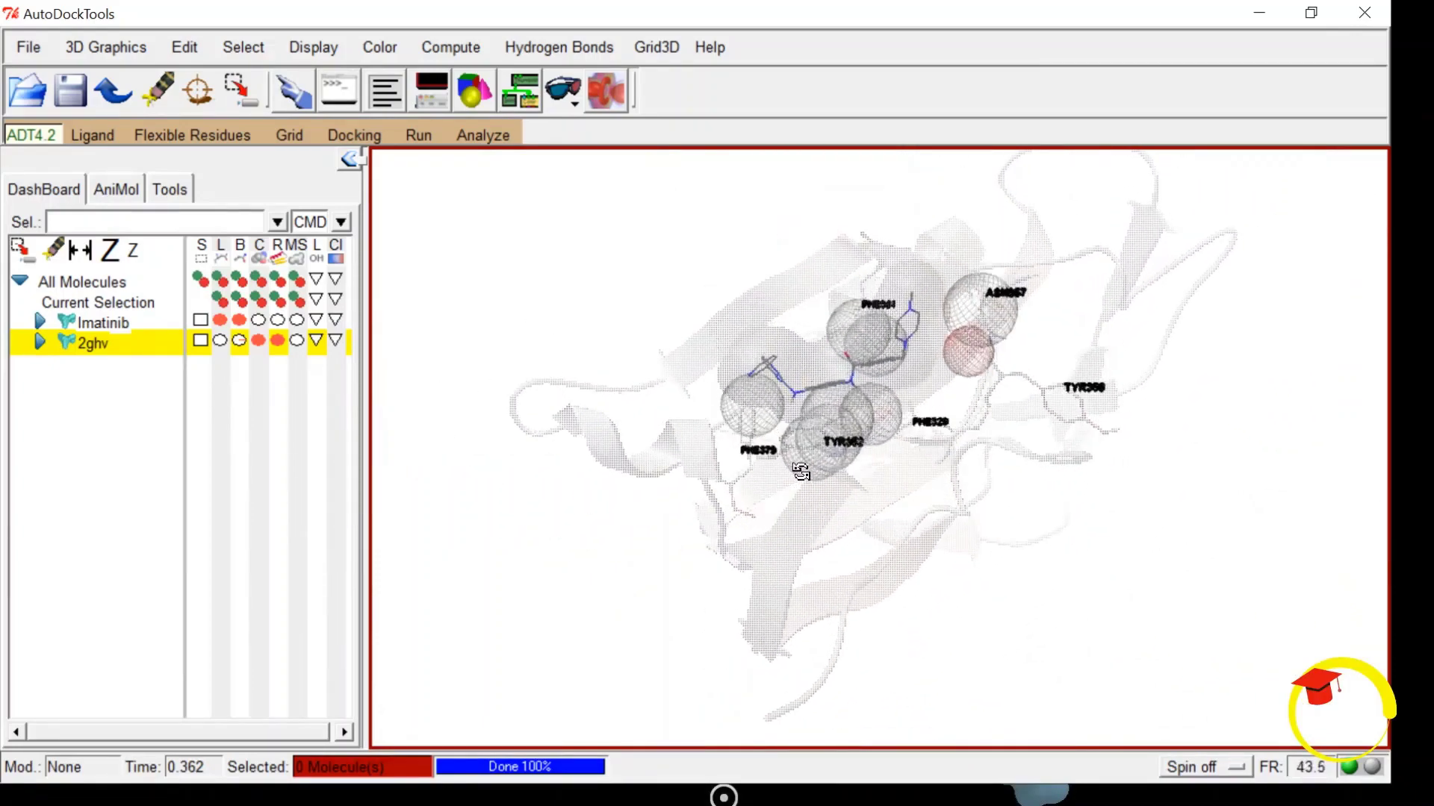
{"action": "left_click_drag", "start_coordinate": [950, 423], "coordinate": [925, 316]}
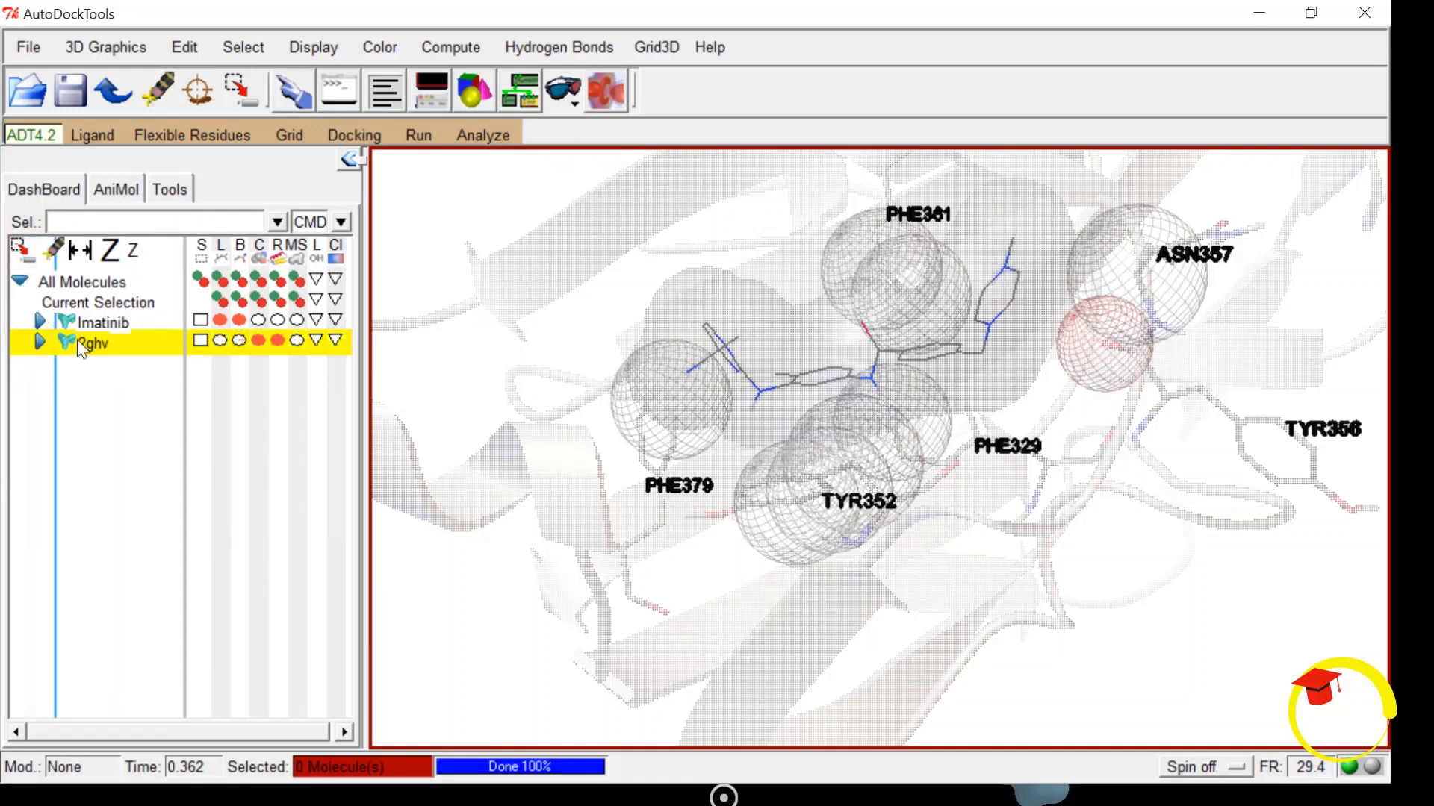
{"action": "left_click", "coordinate": [39, 341]}
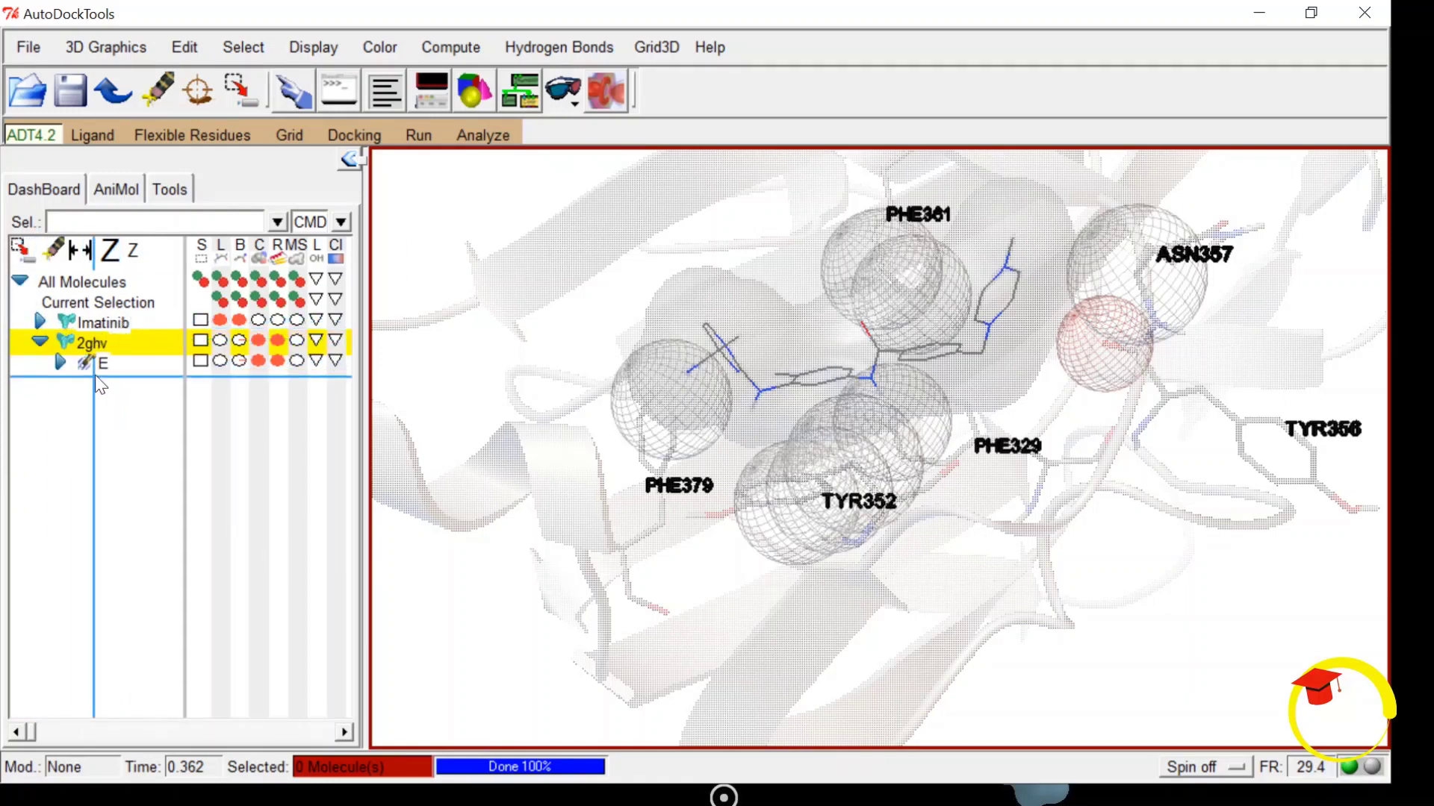
{"action": "left_click", "coordinate": [40, 342]}
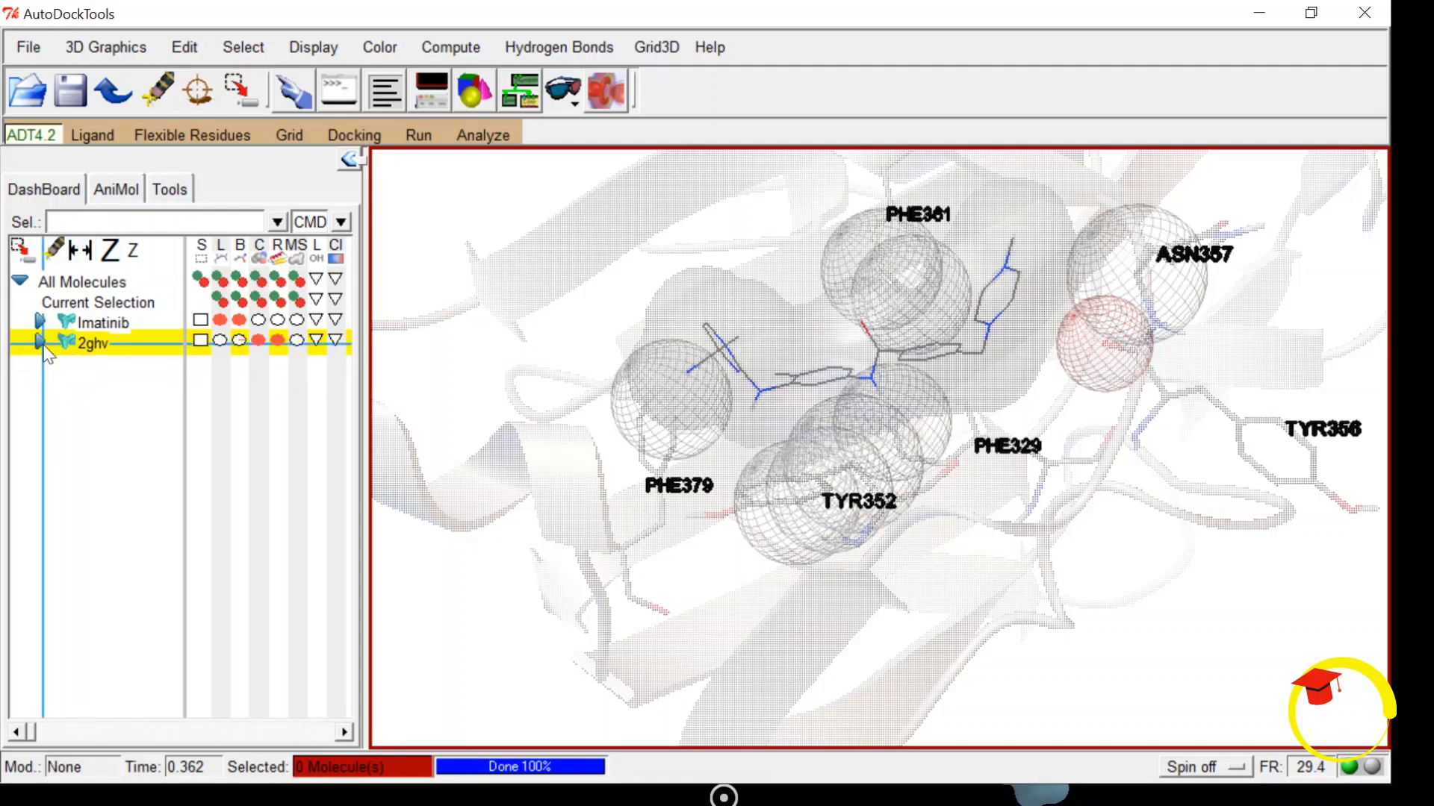
{"action": "scroll", "coordinate": [889, 421], "scroll_direction": "down", "scroll_amount": 3}
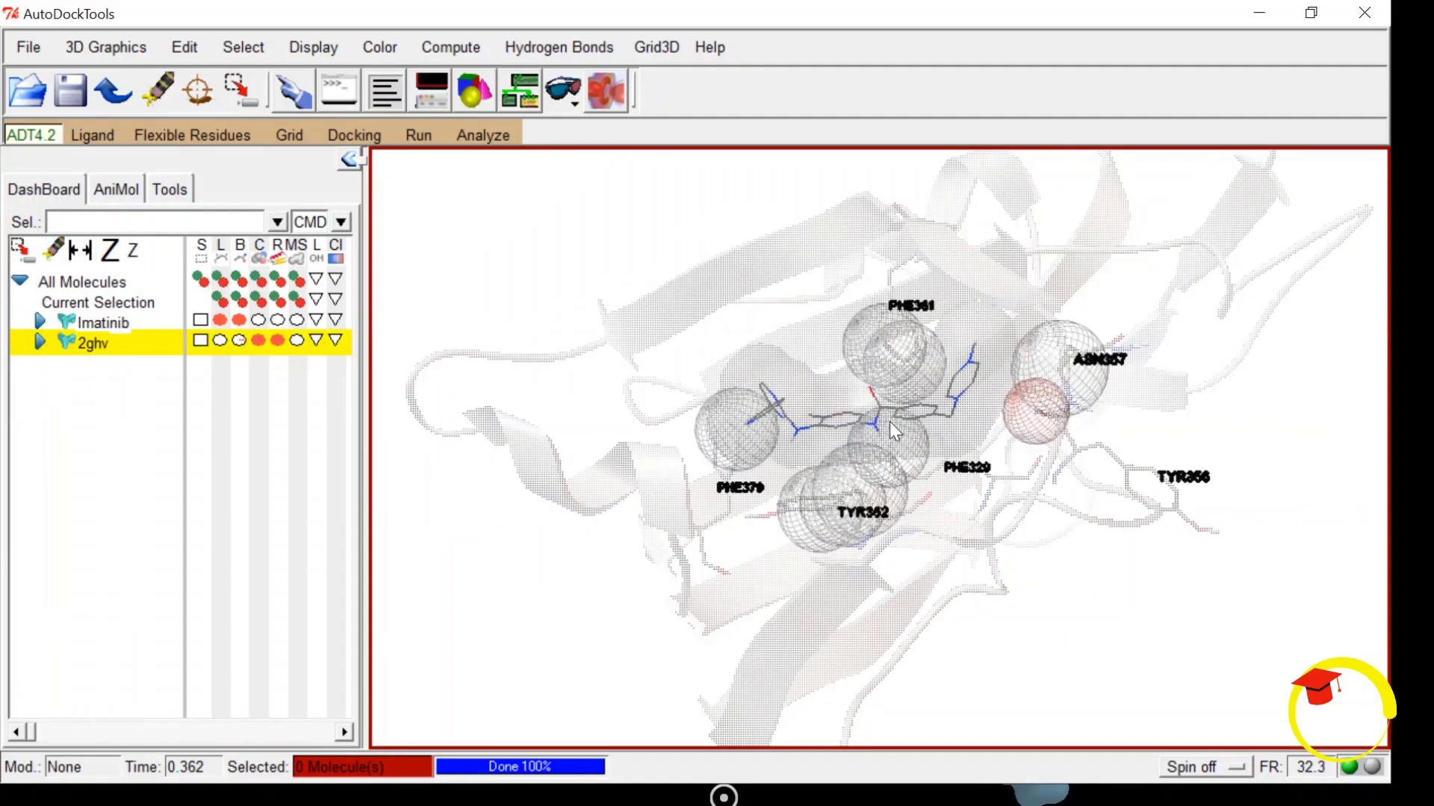
{"action": "scroll", "coordinate": [889, 421], "scroll_direction": "up", "scroll_amount": 1}
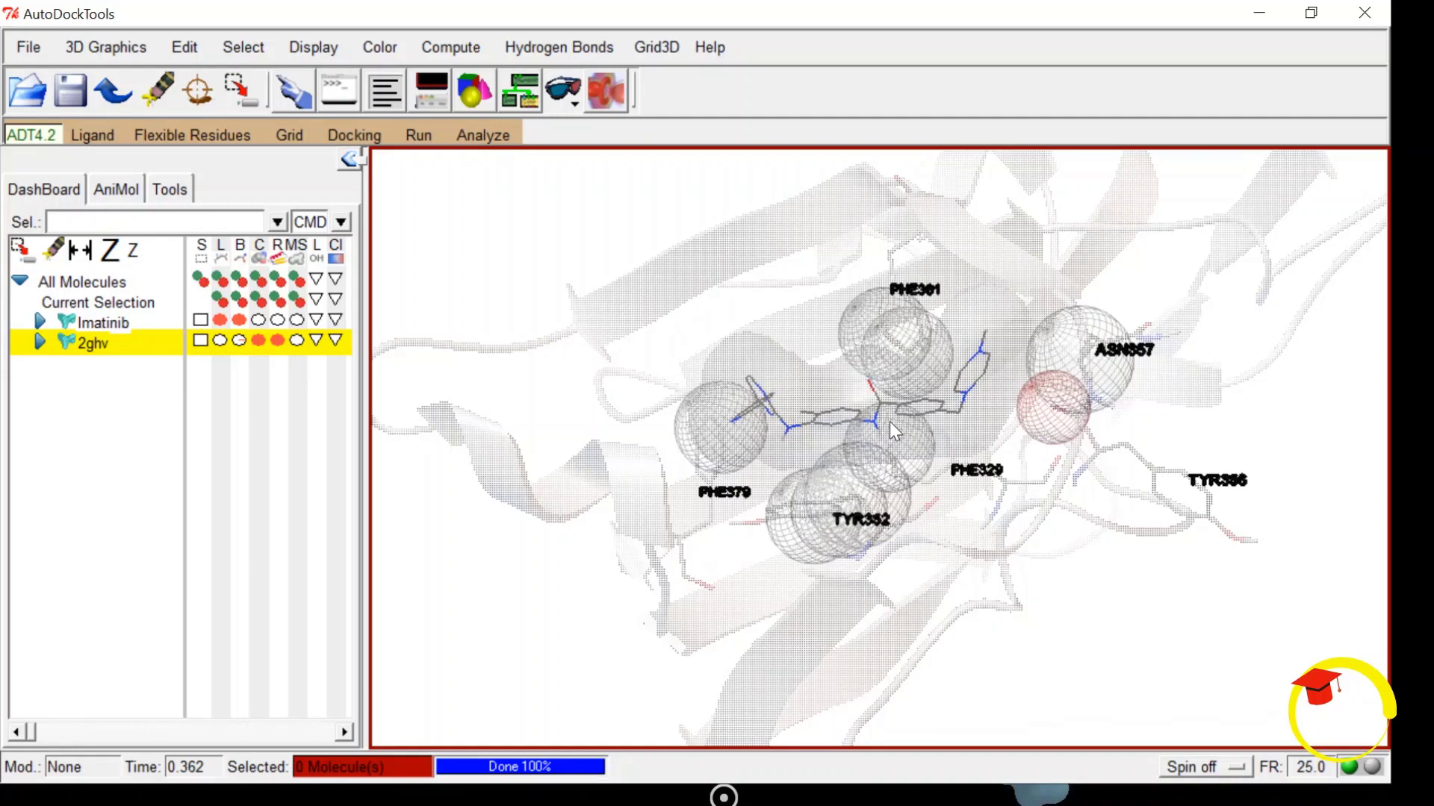